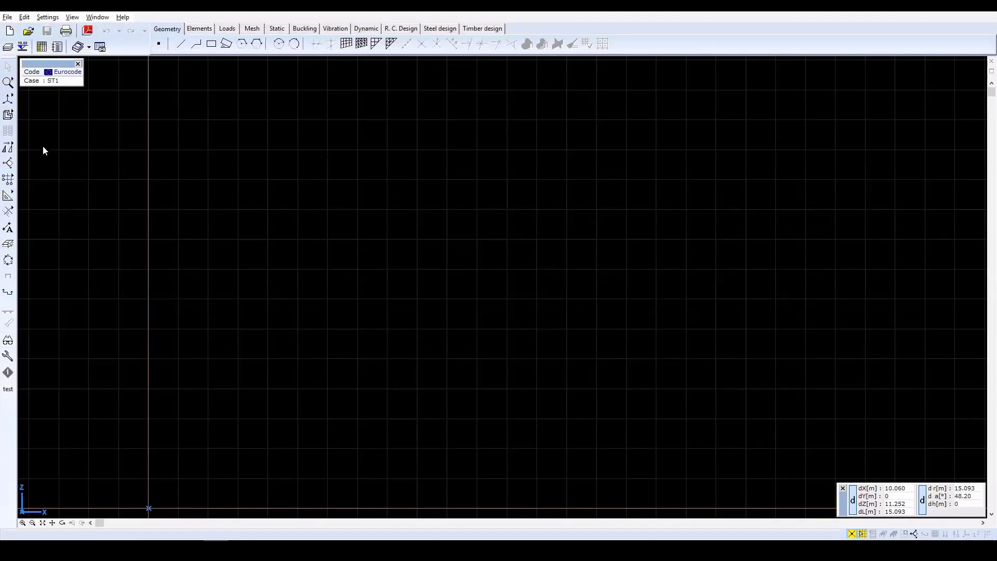
Step: Create a new model named Frame using the Eurocode design code, starting in the top view
click(11, 32)
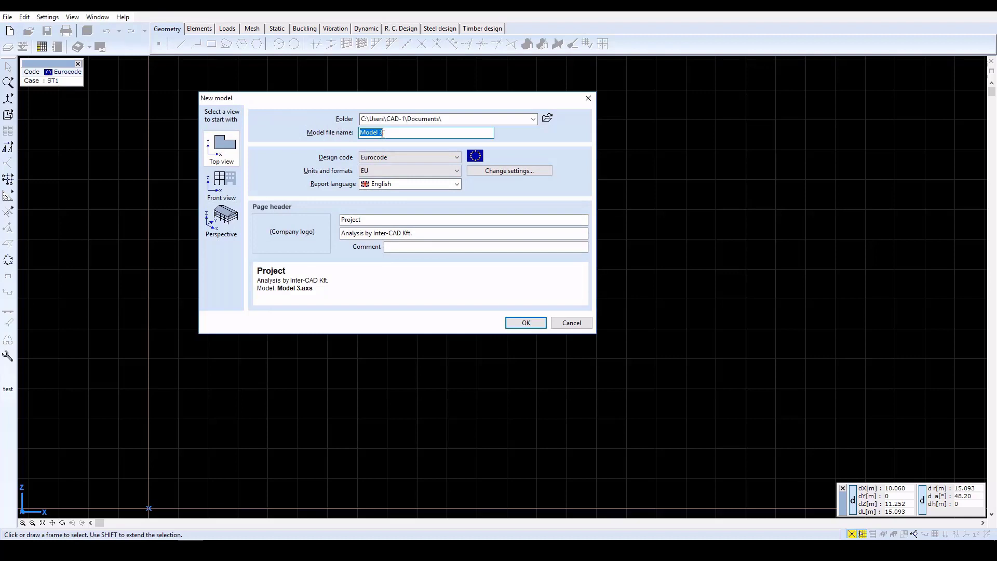
text(Frame)
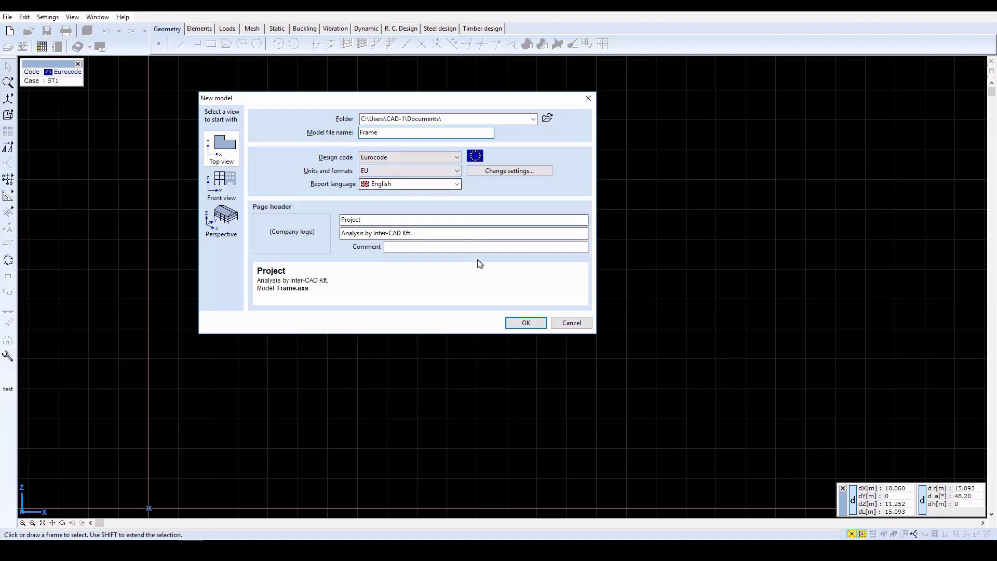
click(524, 324)
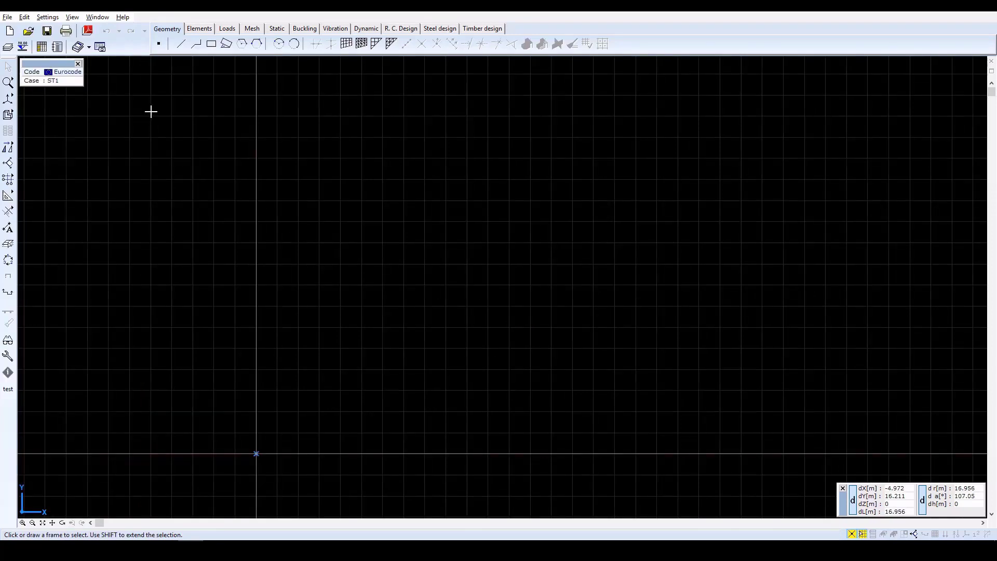
Step: Set up direct drawing of columns with the HE 280 A European wide flange cross-section and S 235 steel from the Eurocode materials
click(203, 28)
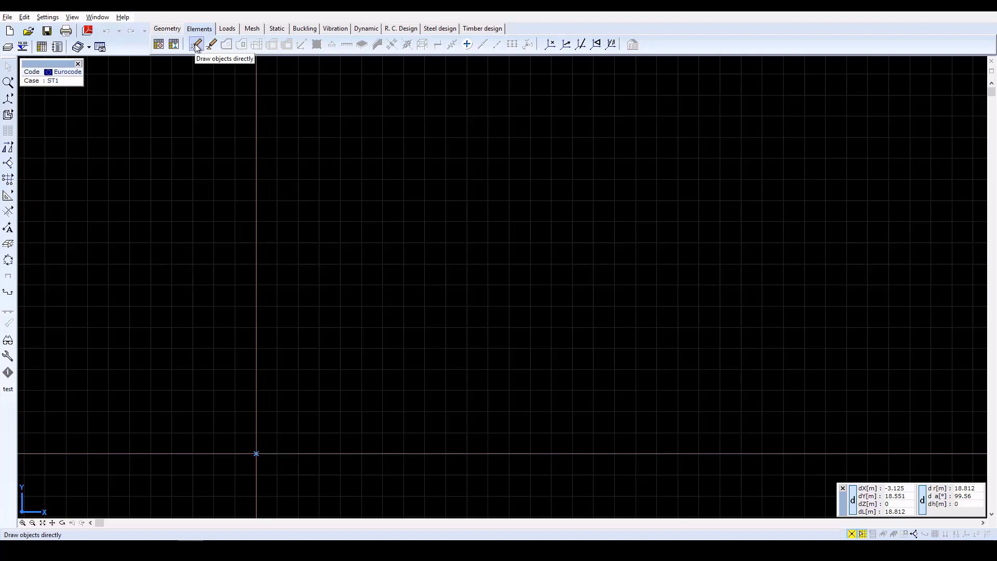
click(196, 45)
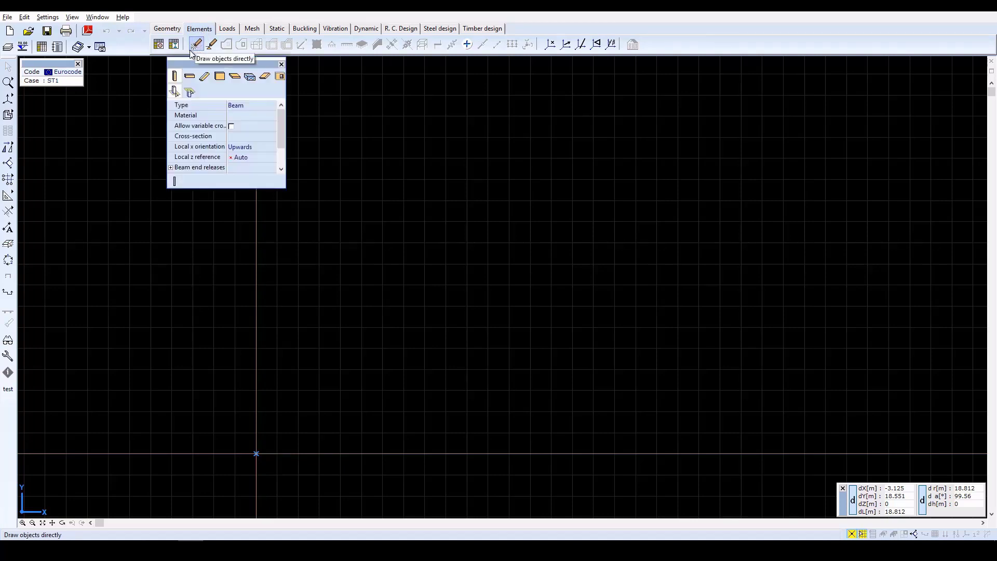
click(175, 76)
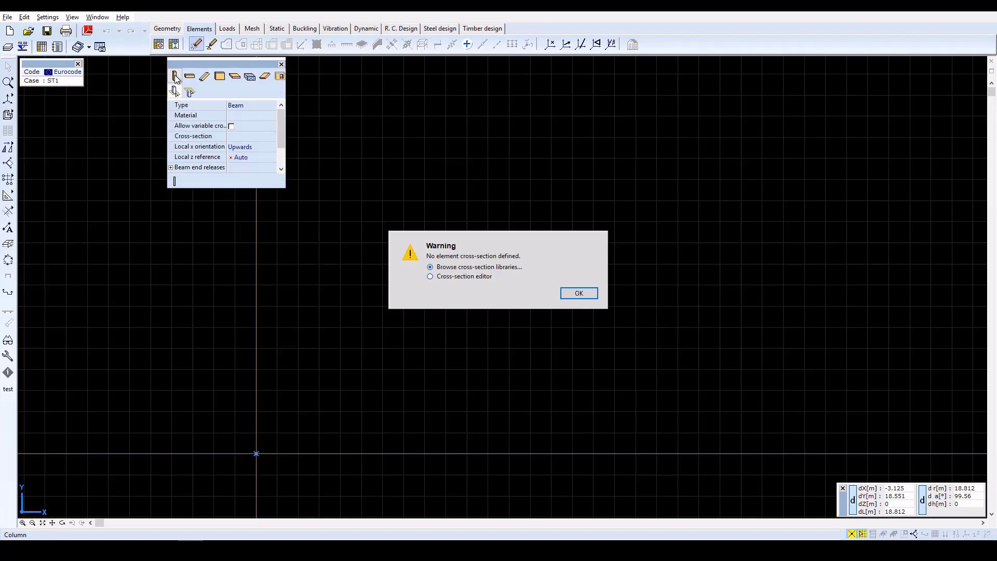
click(580, 294)
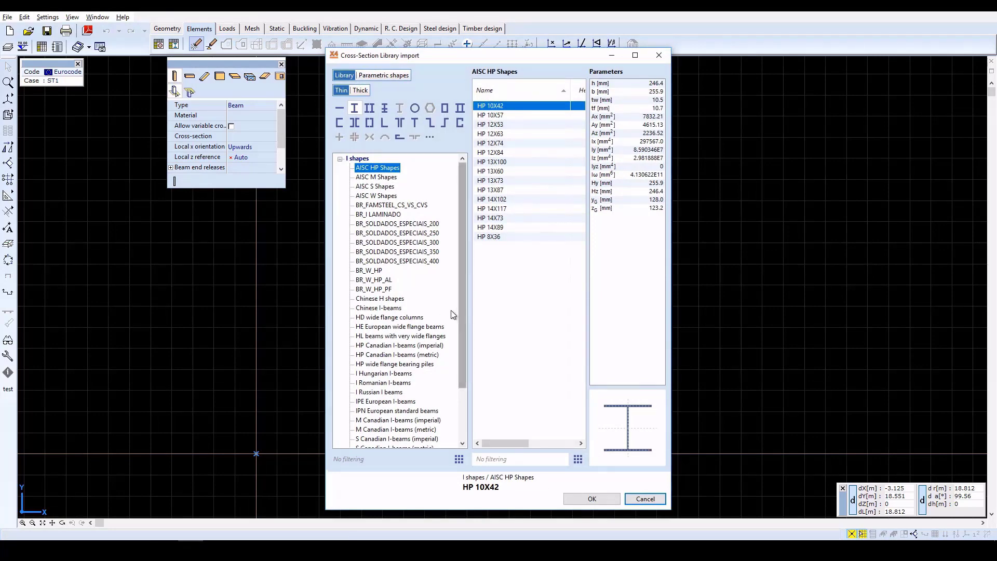
click(418, 329)
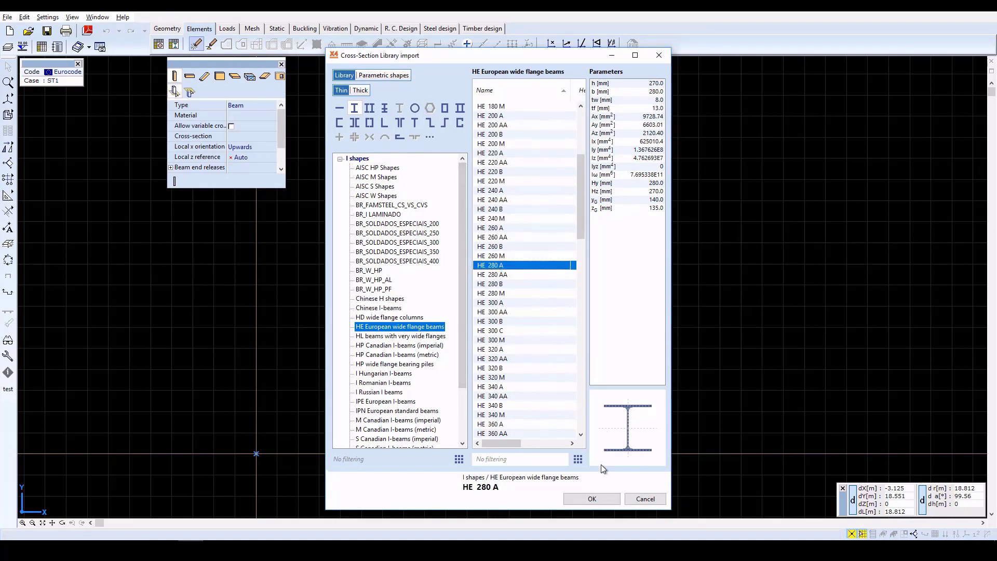
click(593, 499)
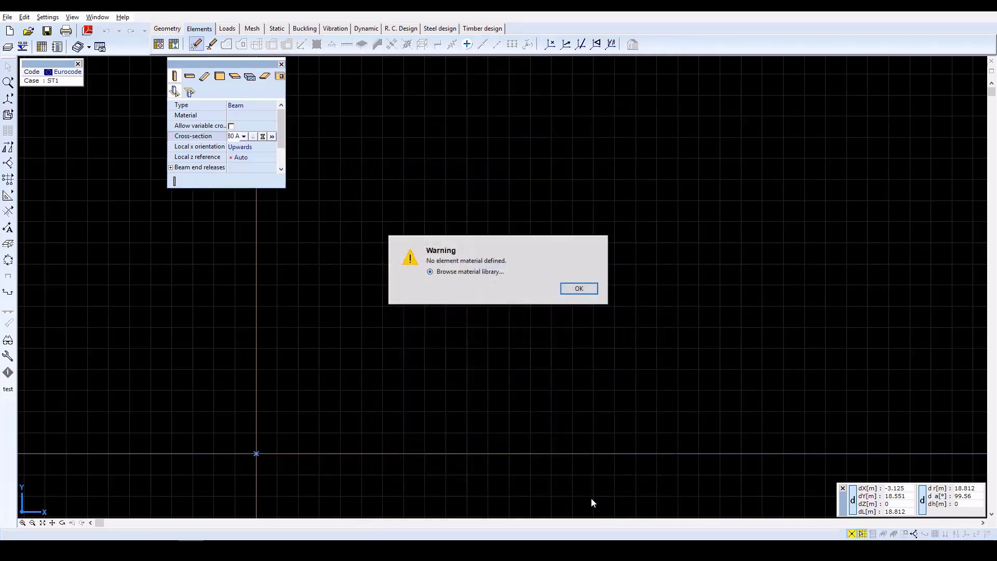
click(578, 289)
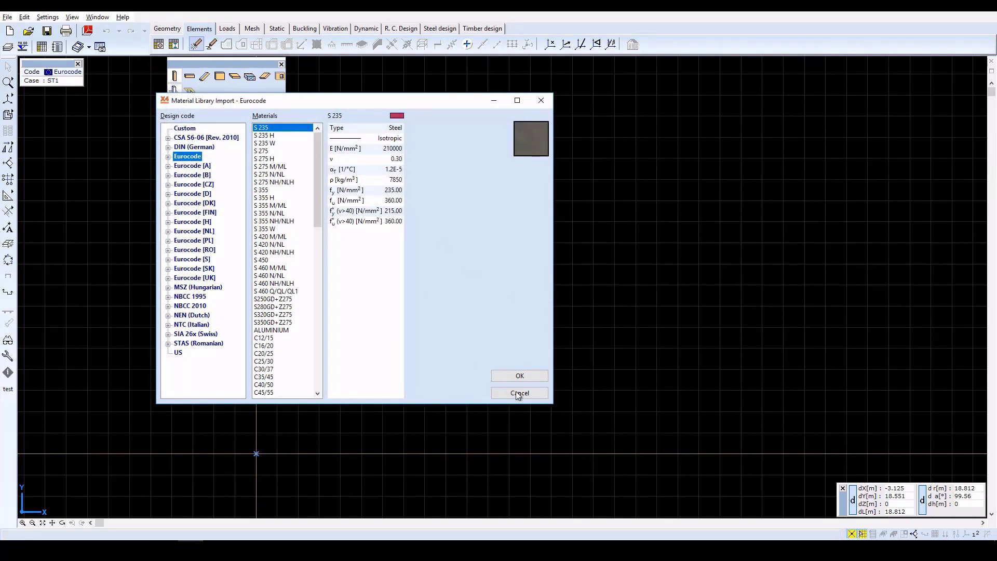
click(521, 376)
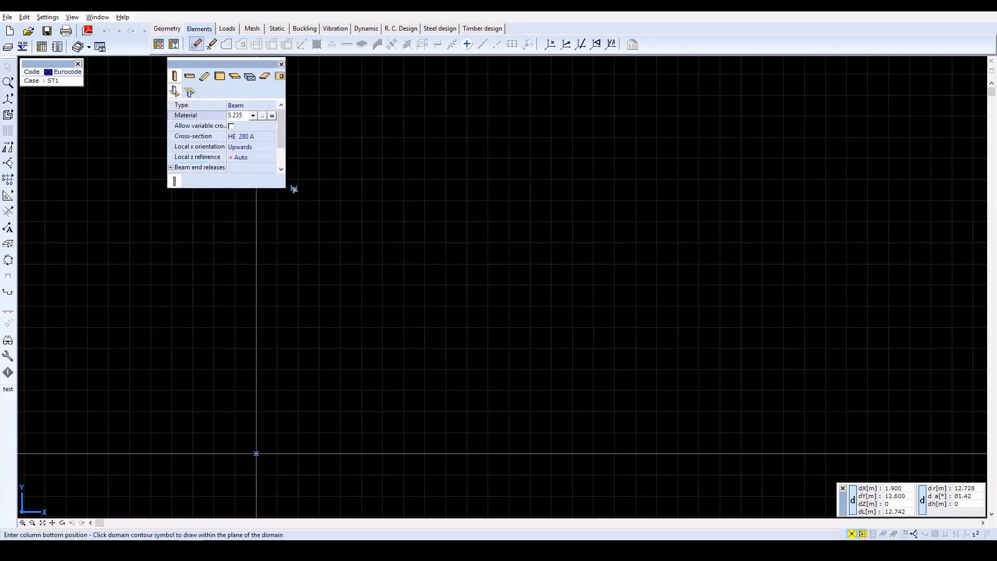
Step: Set the column height to 3.5 m
click(279, 160)
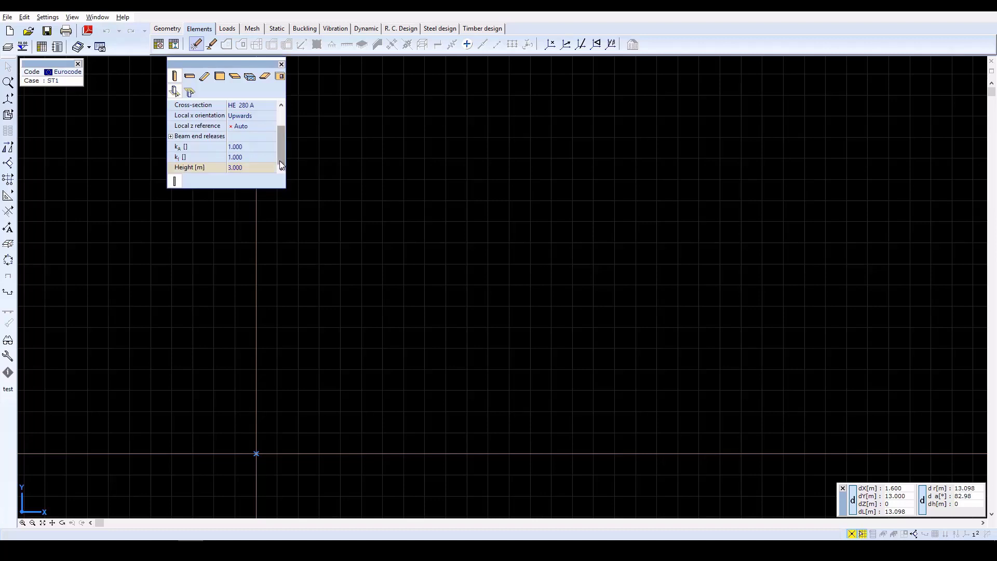
click(240, 167)
text(3)
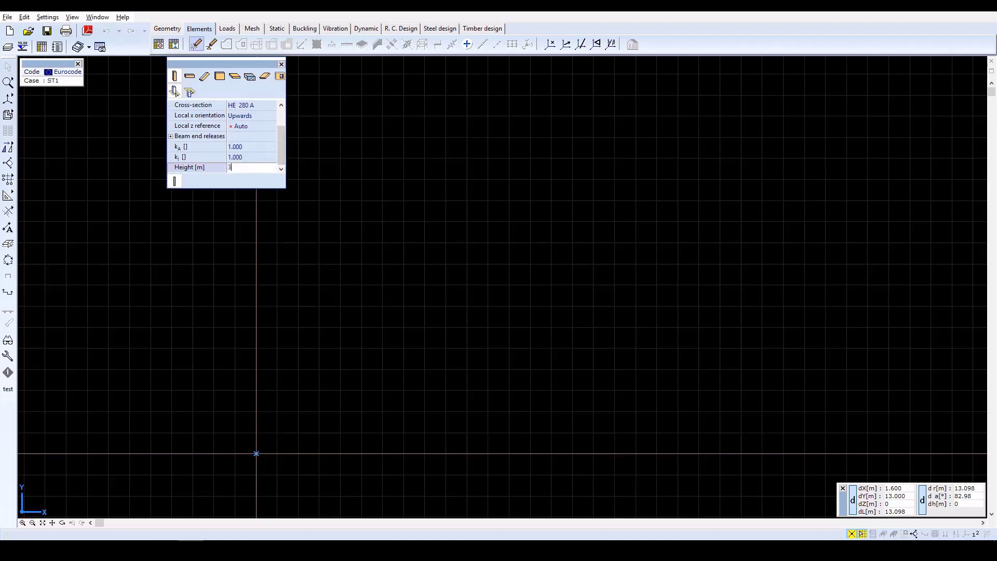
text(.5)
key(Return)
Step: Place six columns in a two-by-three layout from the origin, spaced 6 m in X and 5 m in Y
click(177, 78)
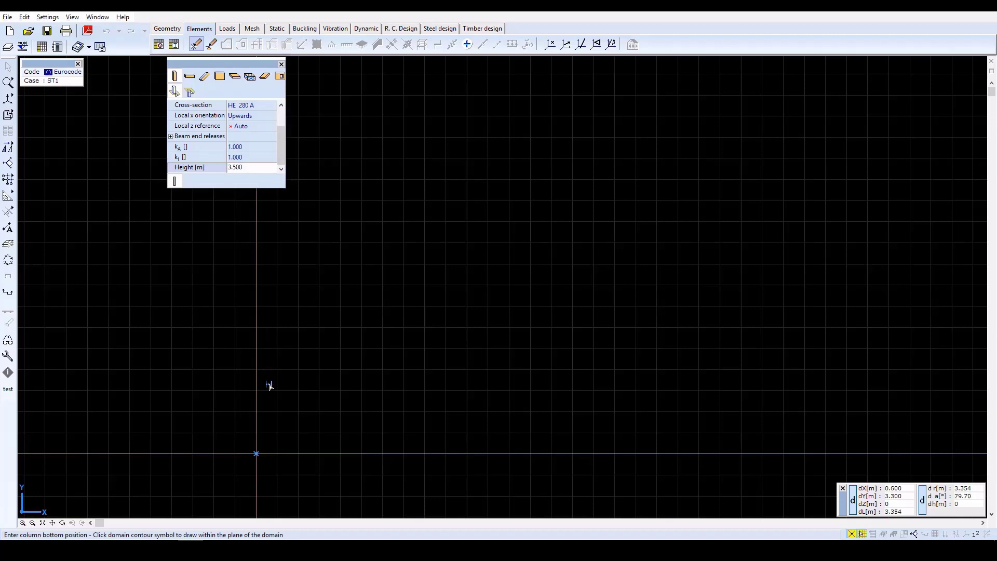
click(257, 454)
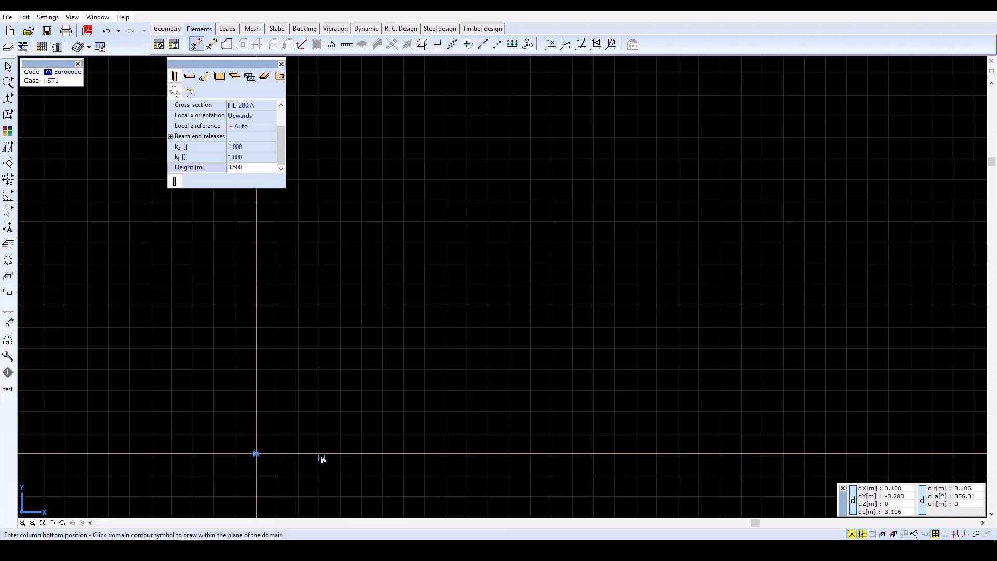
click(383, 455)
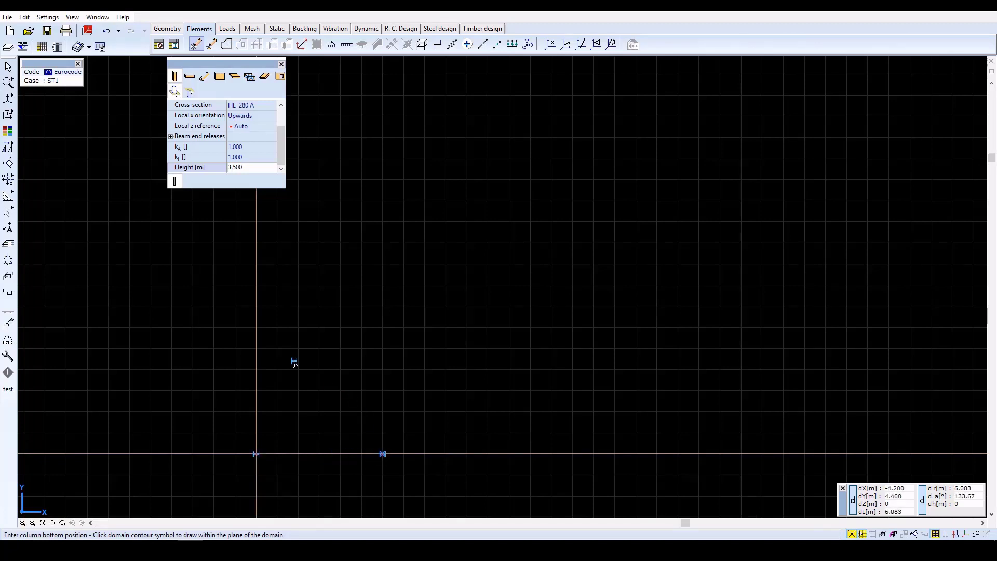
click(256, 349)
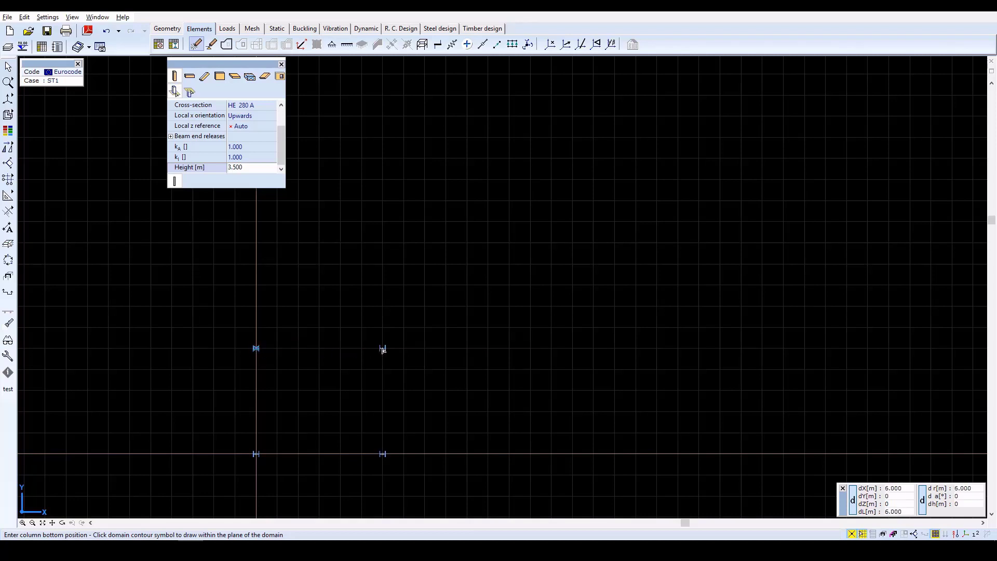
click(383, 349)
click(257, 243)
click(383, 244)
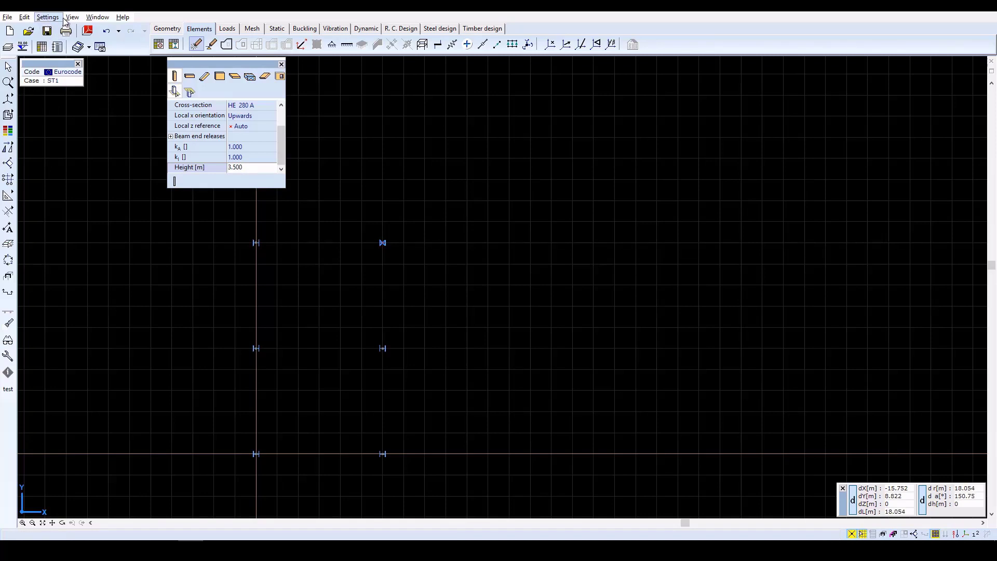
Step: Switch to the perspective view and set its rotation about the horizontal axis to 15 degrees
mouse_move(9, 100)
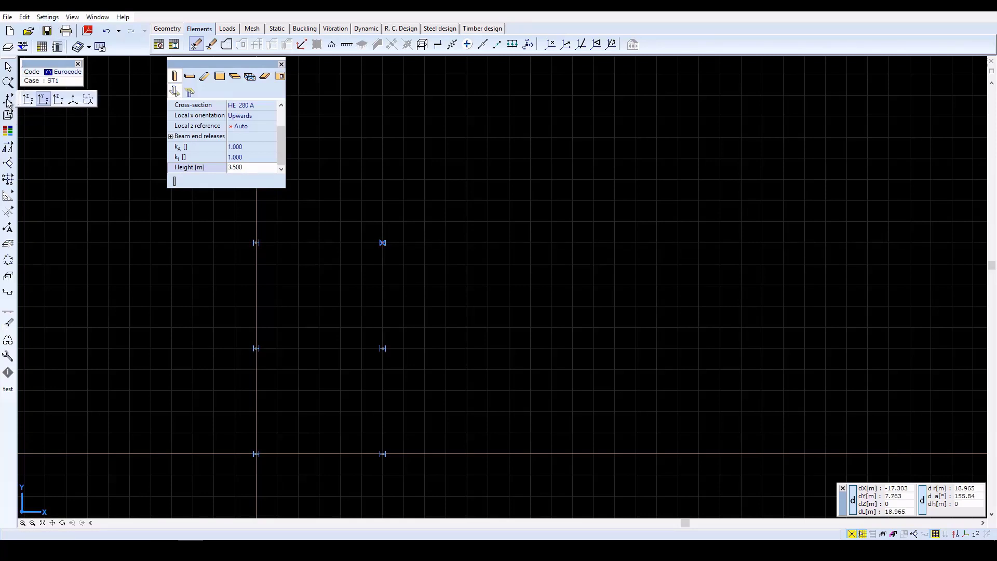
click(70, 99)
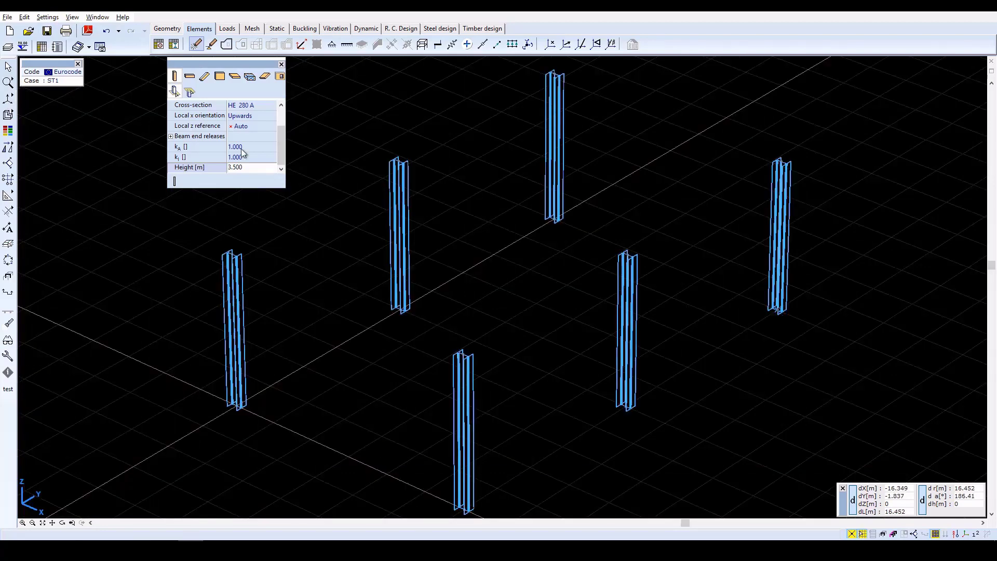
click(98, 17)
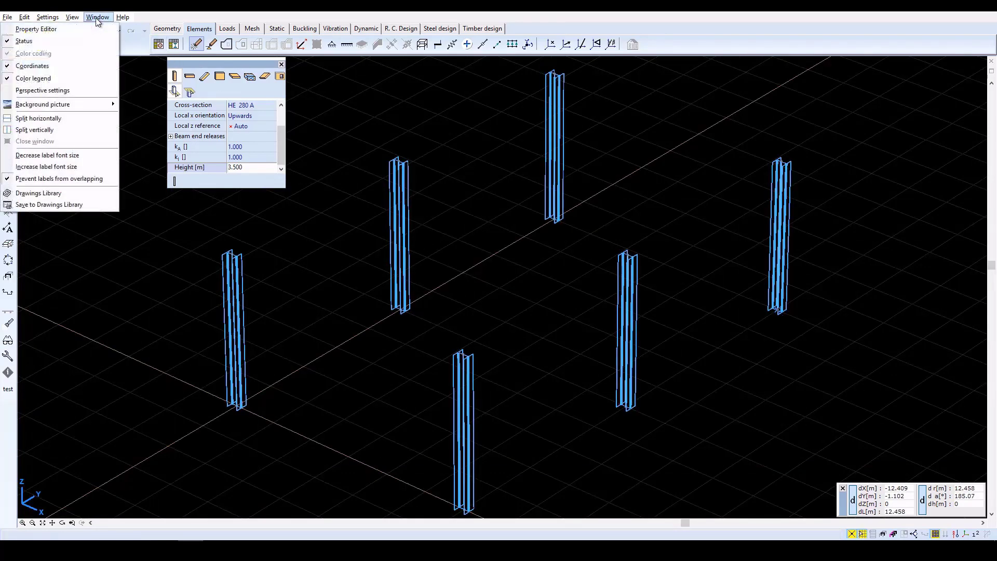
click(57, 91)
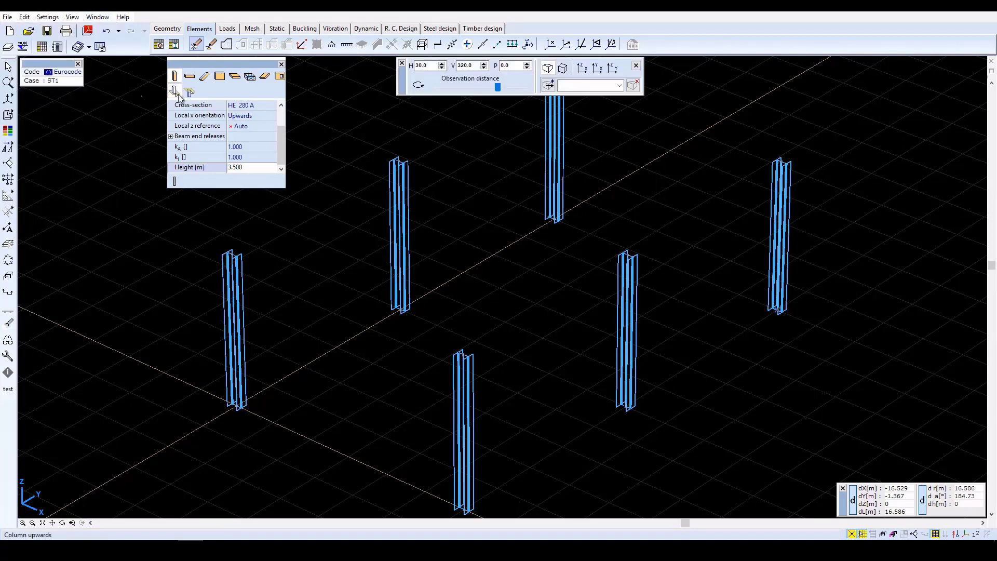
double_click(419, 65)
text(15)
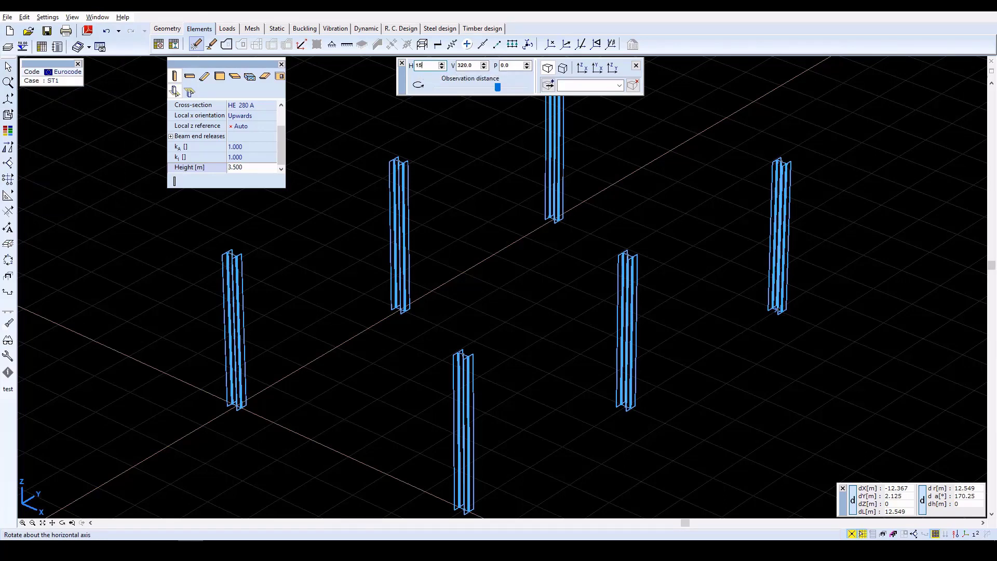
key(Tab)
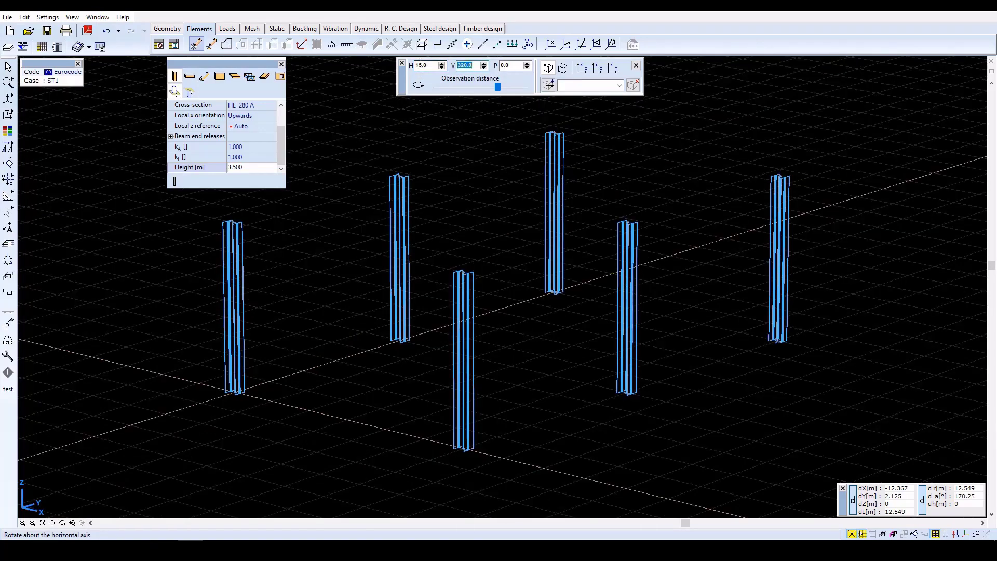
click(637, 66)
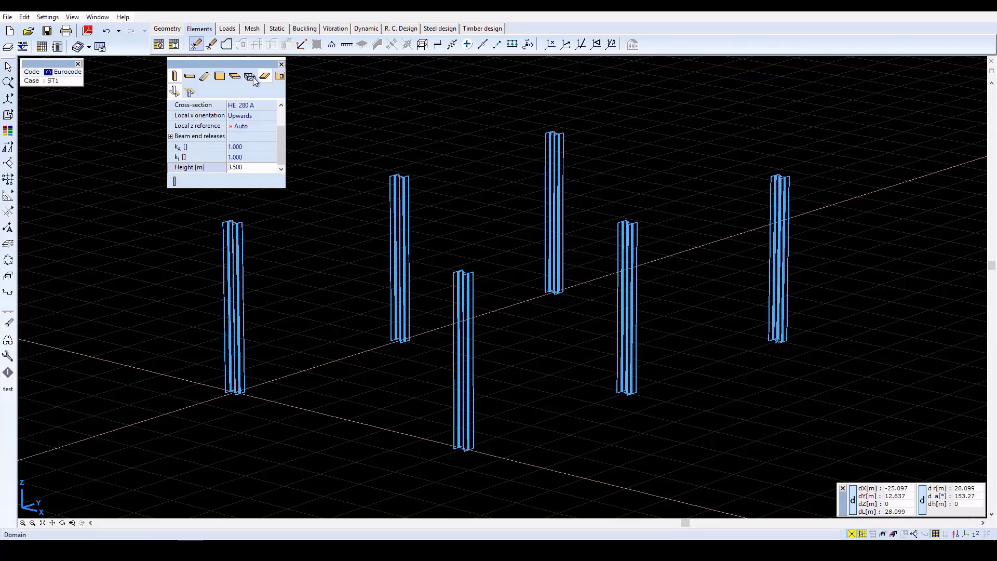
Step: Set up direct drawing of horizontal beams with the IPE 400 cross-section from the IPE European I-beams library
click(192, 77)
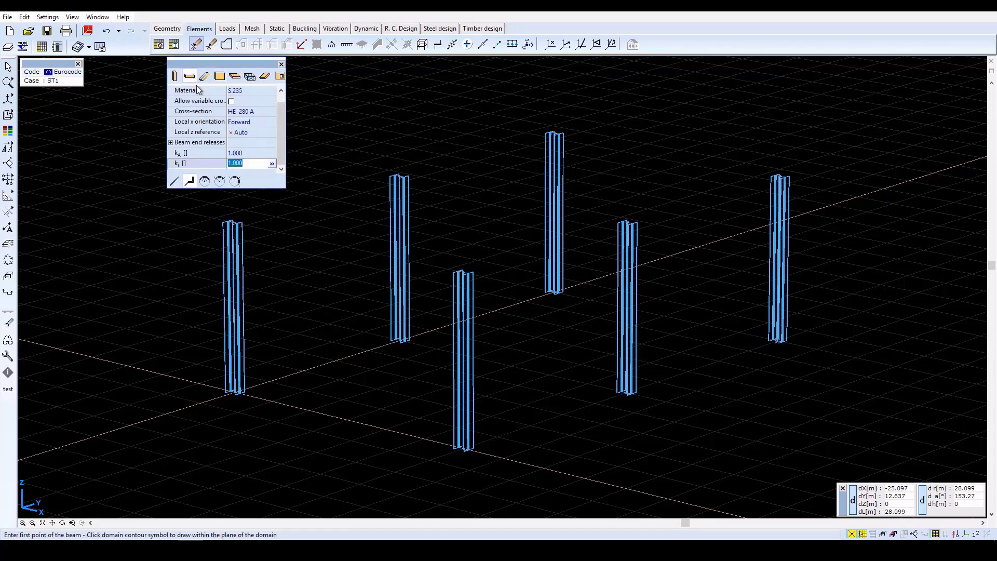
click(250, 114)
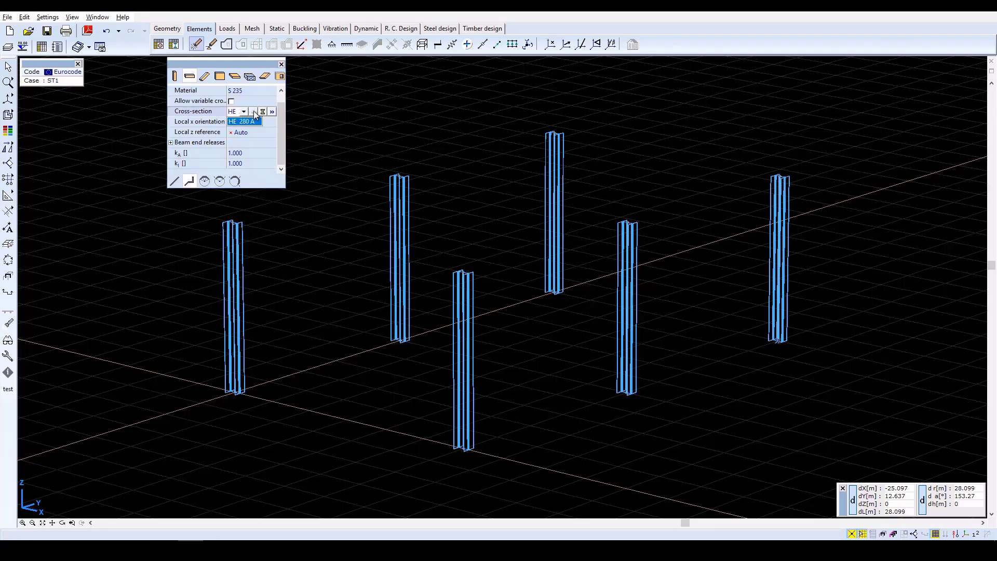
click(254, 111)
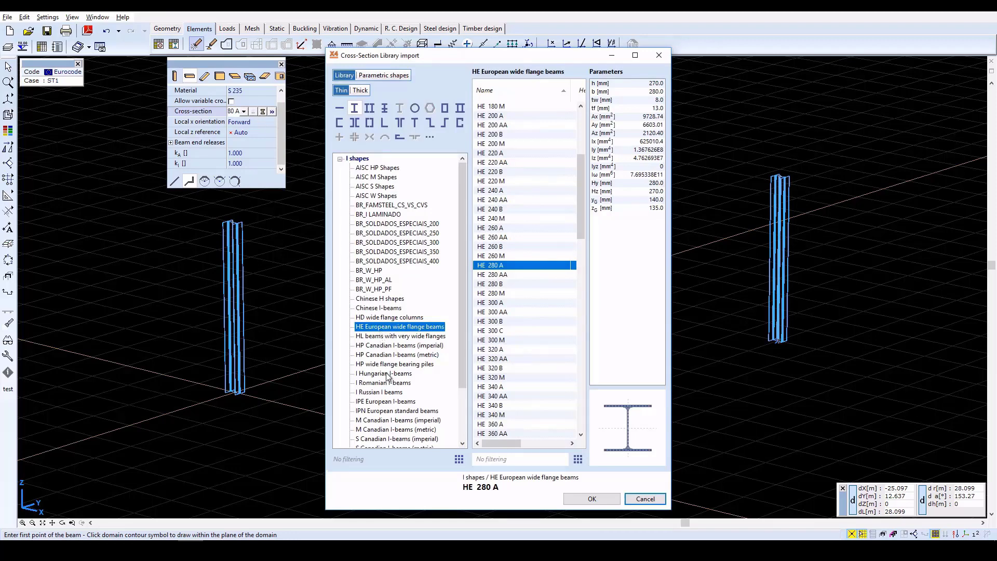
click(388, 402)
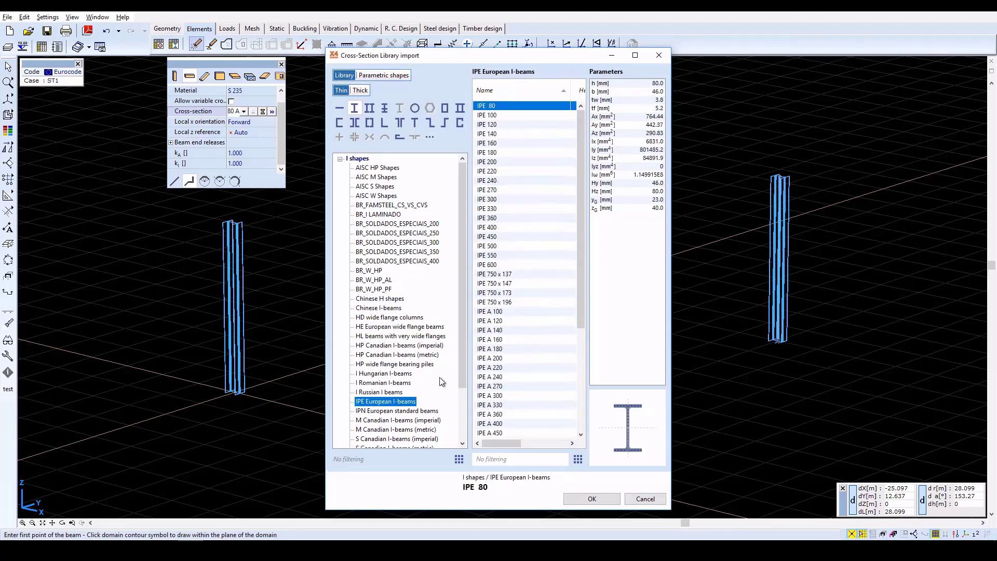
click(489, 229)
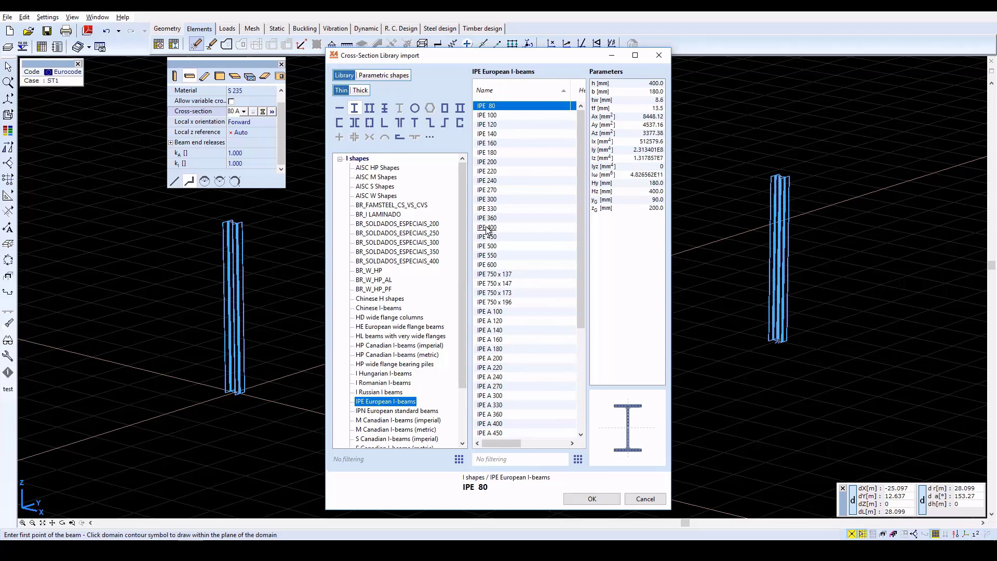
click(601, 500)
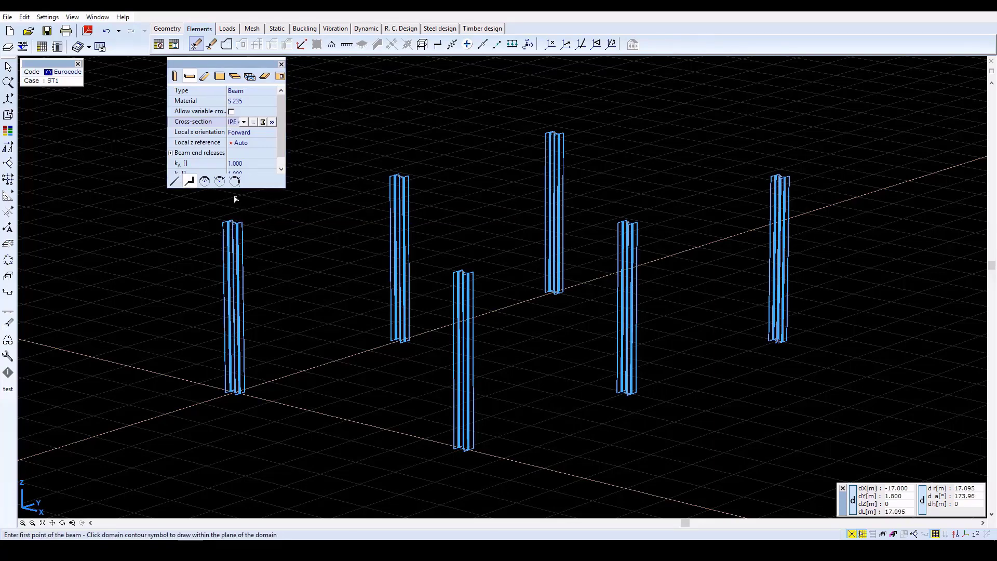
Step: Draw a closed loop of IPE 400 perimeter beams connecting the tops of all six columns
click(233, 225)
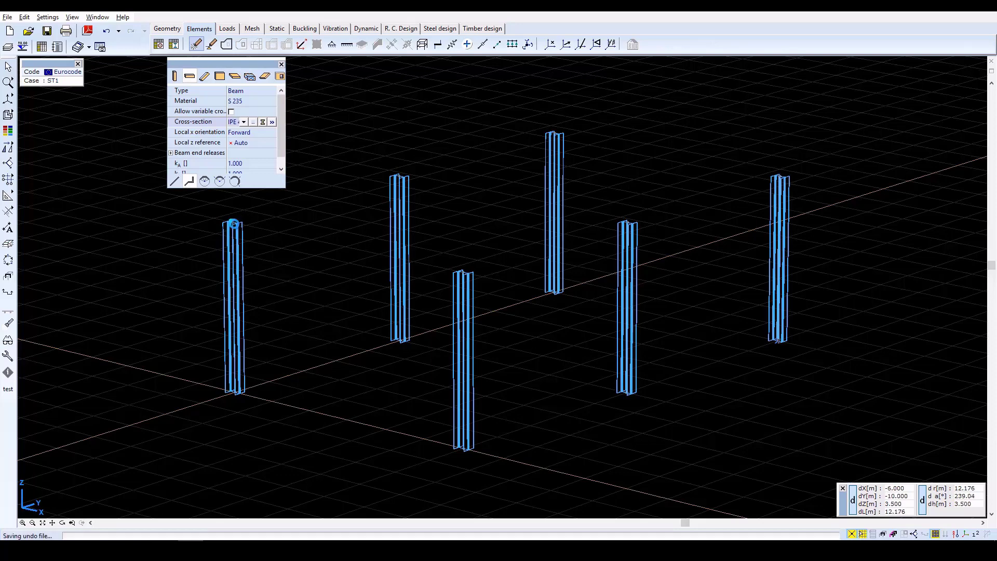
click(400, 178)
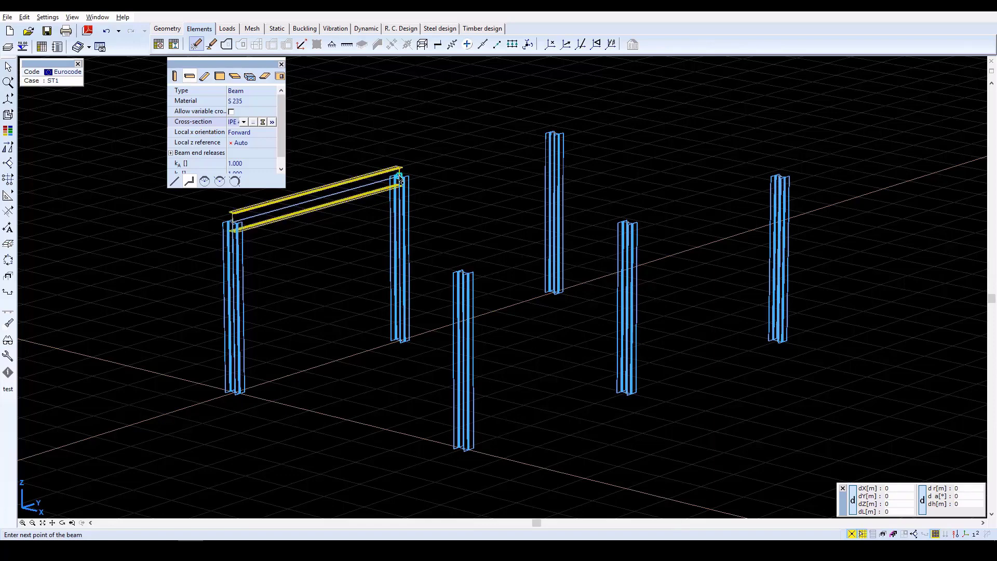
click(556, 135)
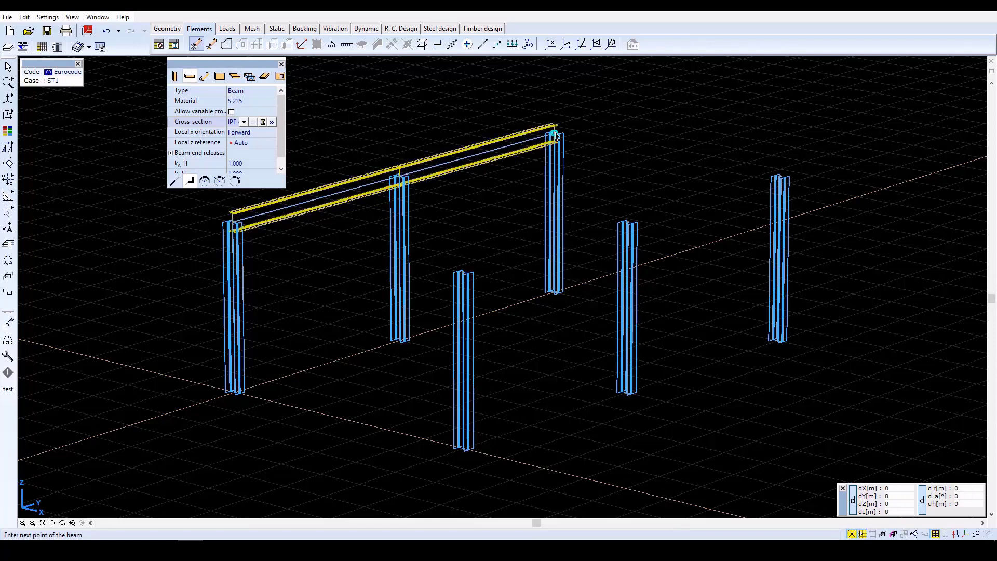
click(788, 175)
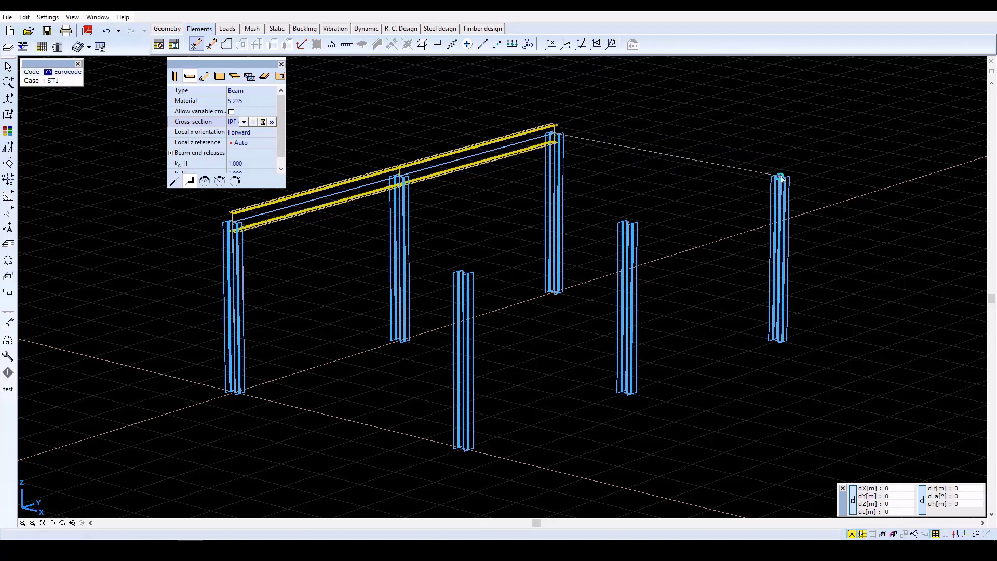
click(628, 226)
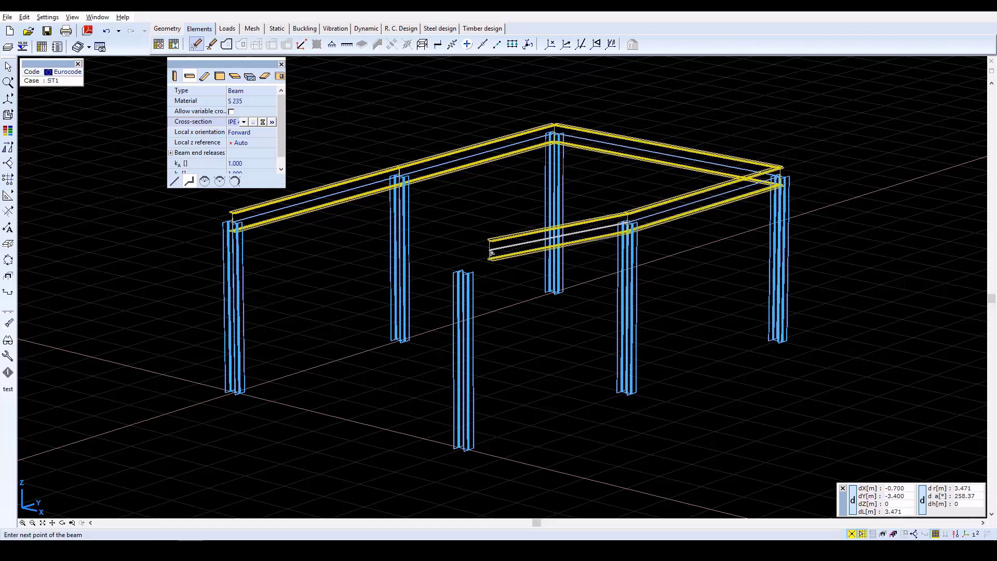
click(463, 274)
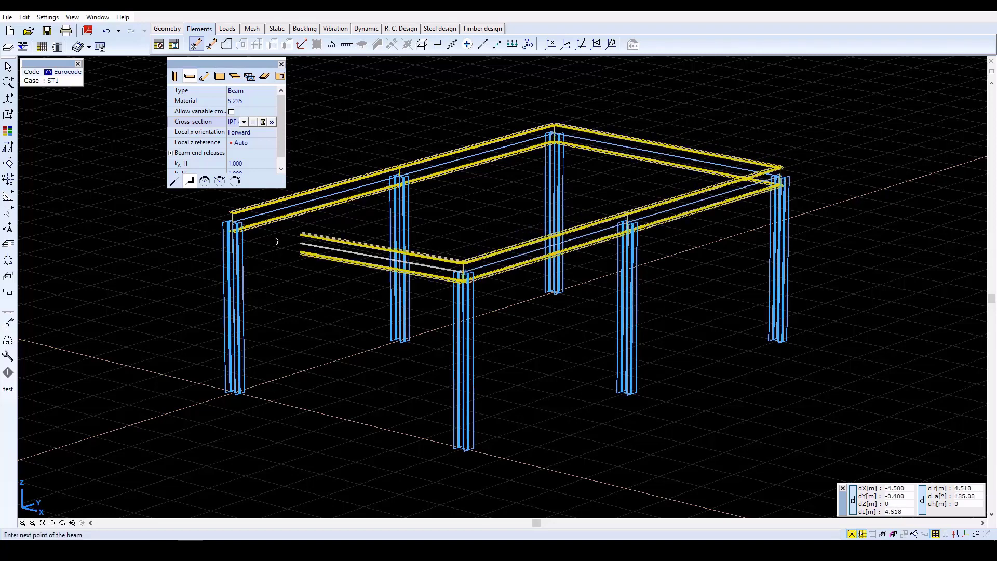
click(232, 225)
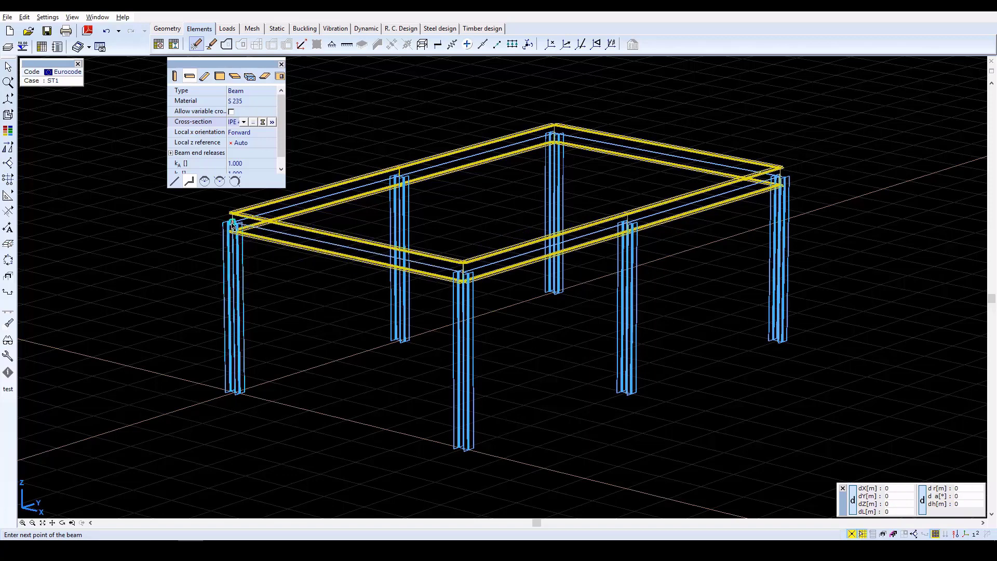
key(Escape)
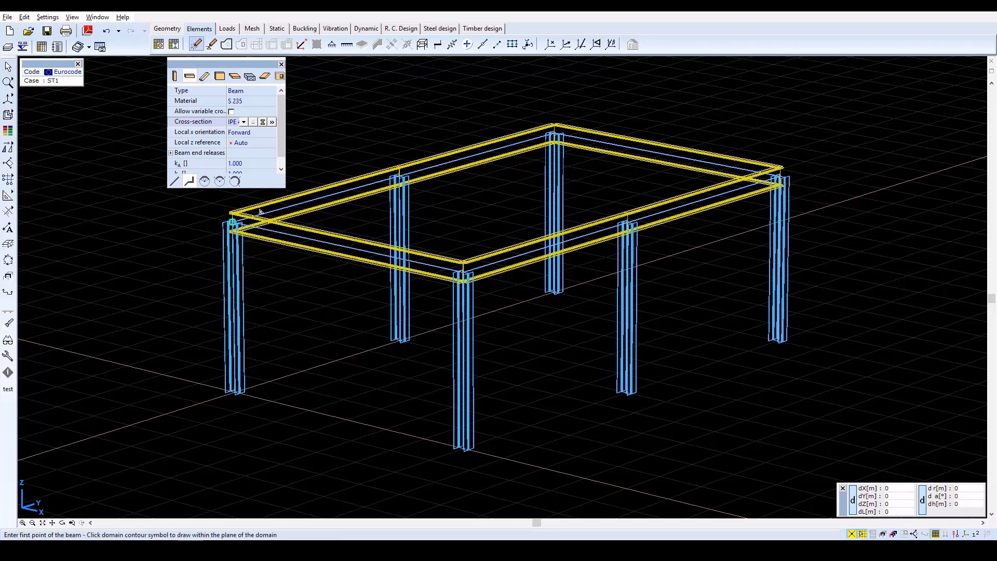
Step: Draw an IPE 400 cross beam between the tops of the two middle columns
click(399, 177)
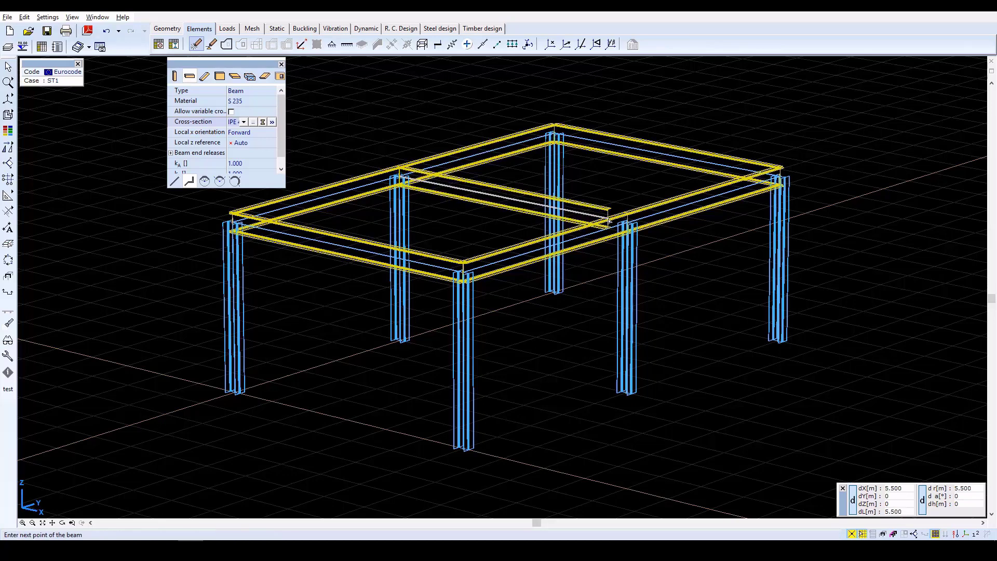
click(627, 223)
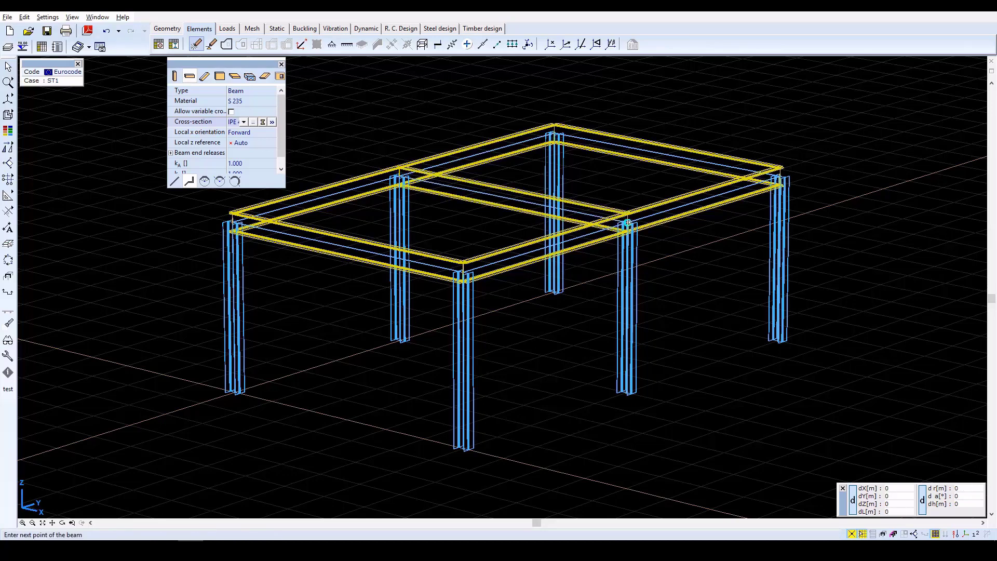
key(Escape)
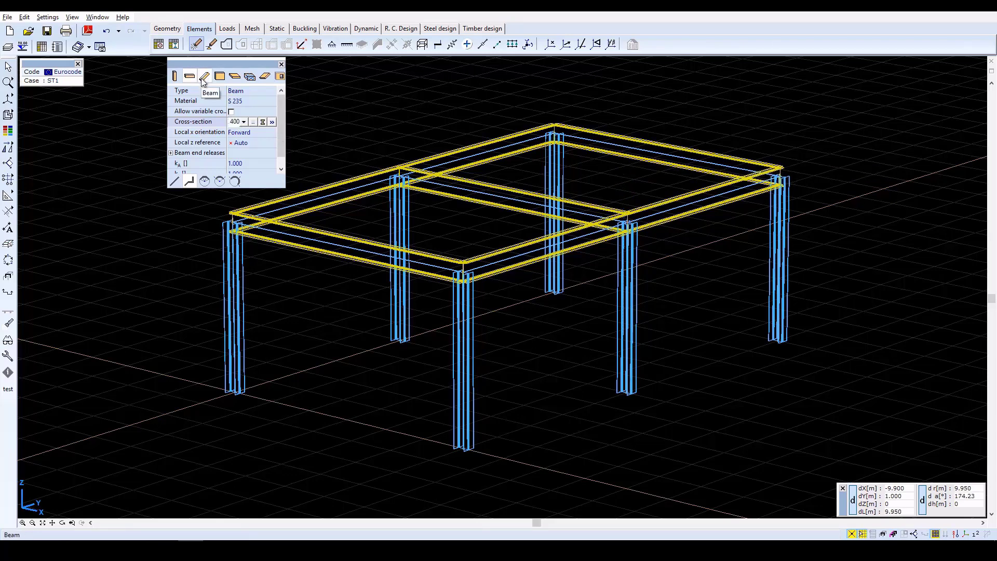
Step: Set up direct drawing of inclined beams as a polyline with the O 194.0 x 5.0 SV cross-section from the O Hungarian pipes library
click(204, 78)
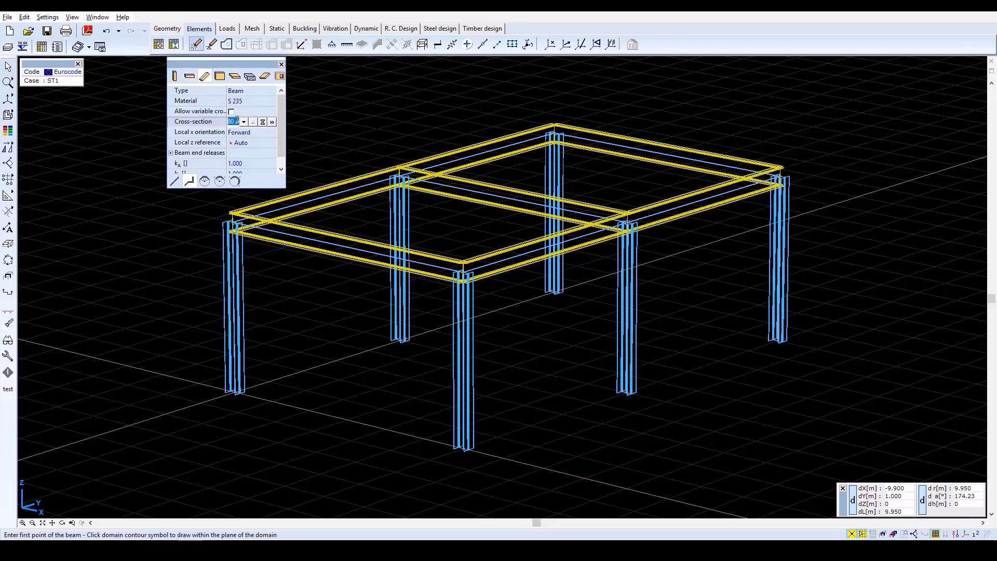
click(253, 122)
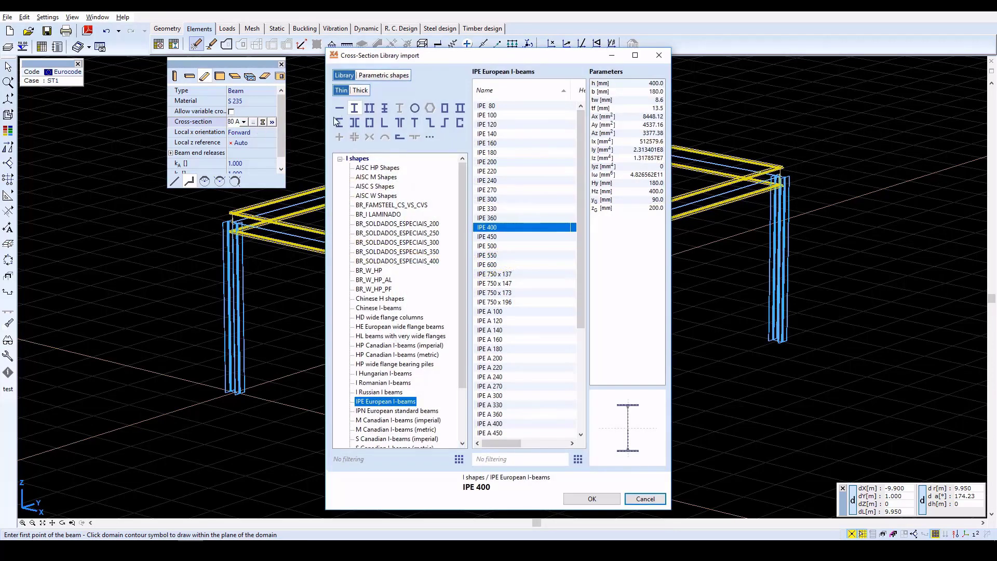
click(416, 108)
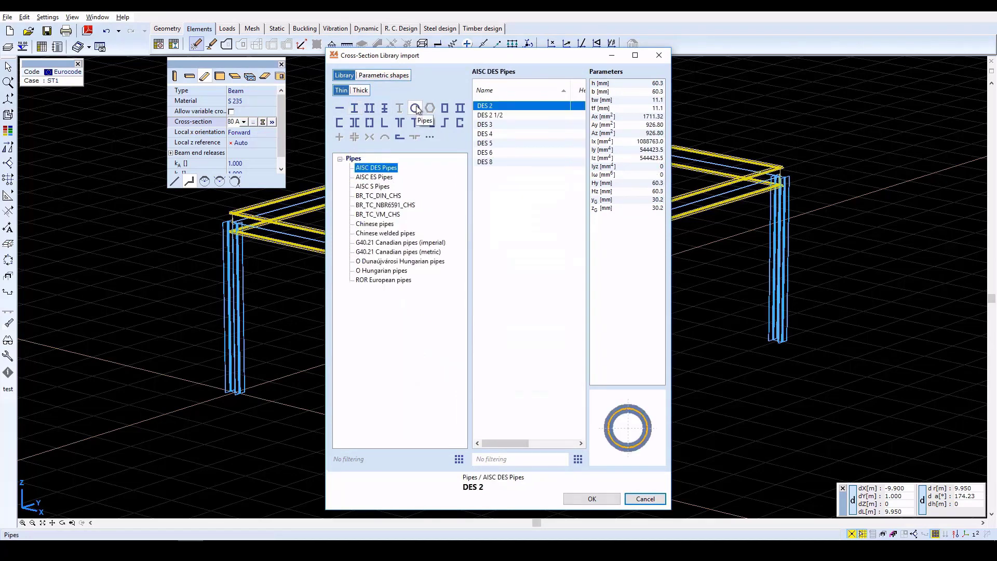
click(385, 271)
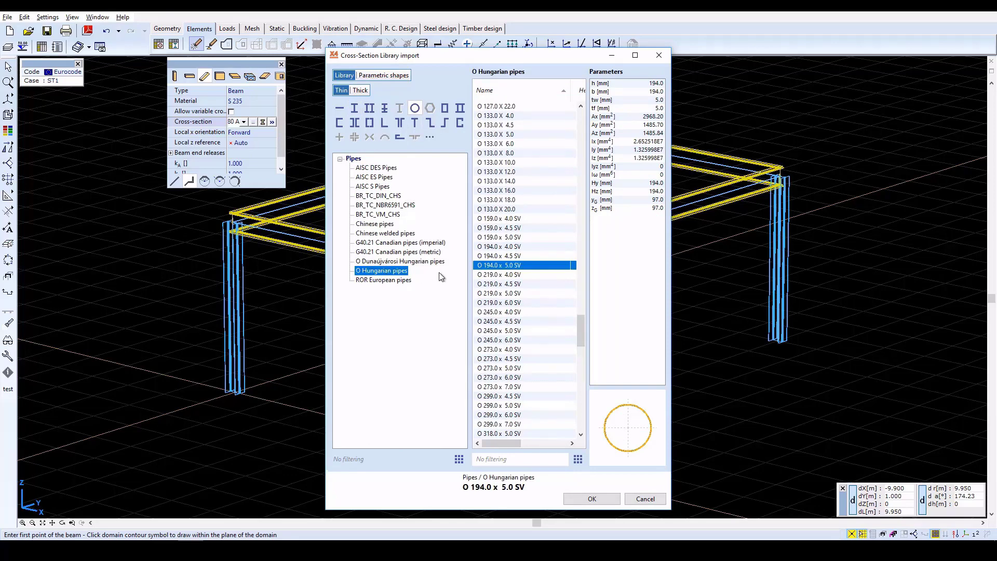
click(500, 266)
click(593, 499)
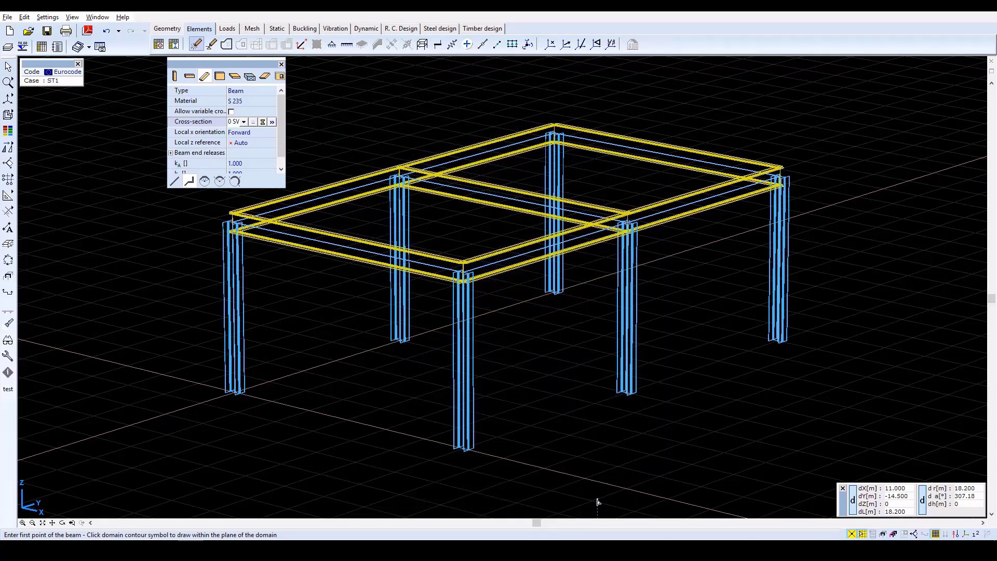
click(191, 182)
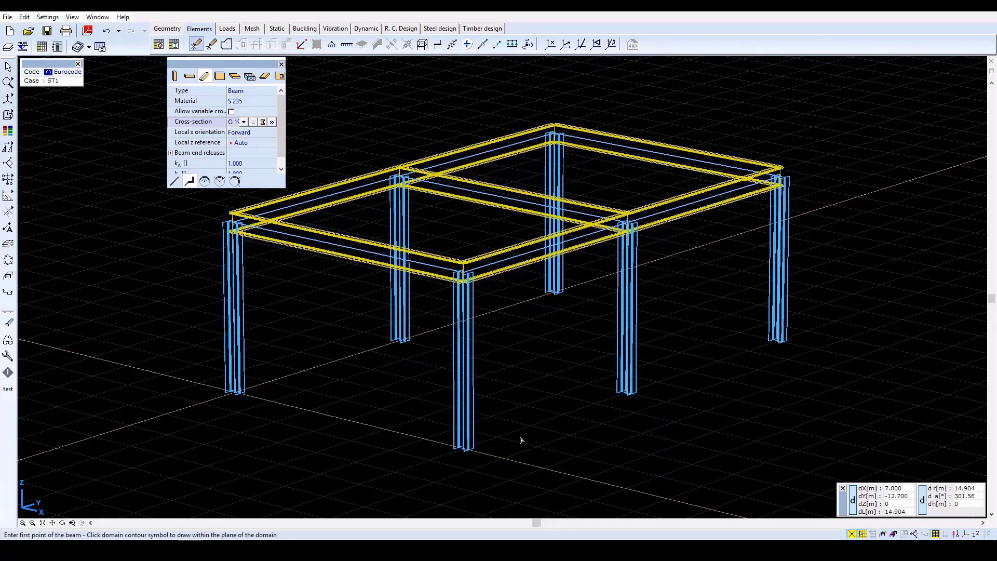
Step: Draw an inverted-V brace in the front bay of the X = 6 m side, from both column bases to the beam's midpoint
click(464, 450)
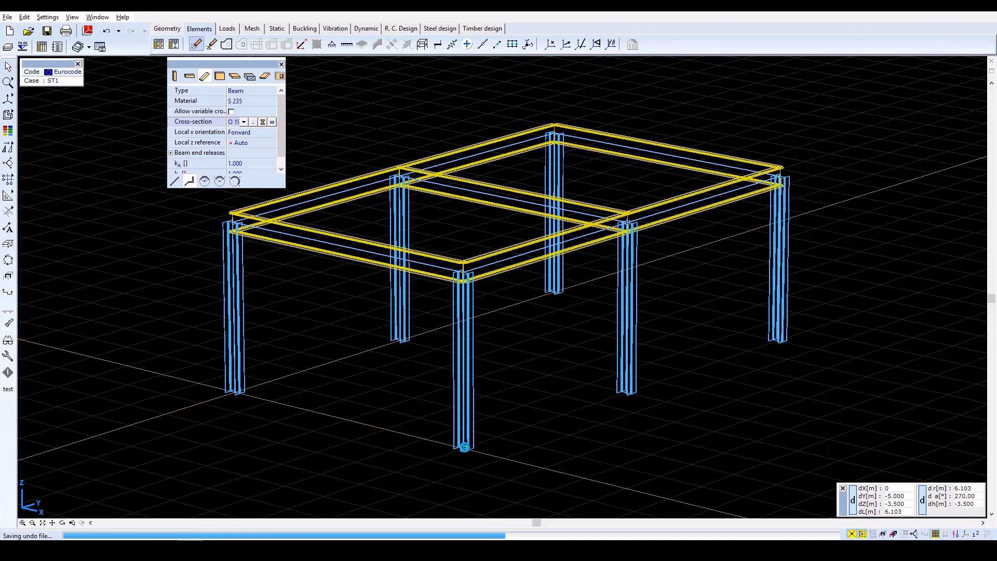
click(549, 249)
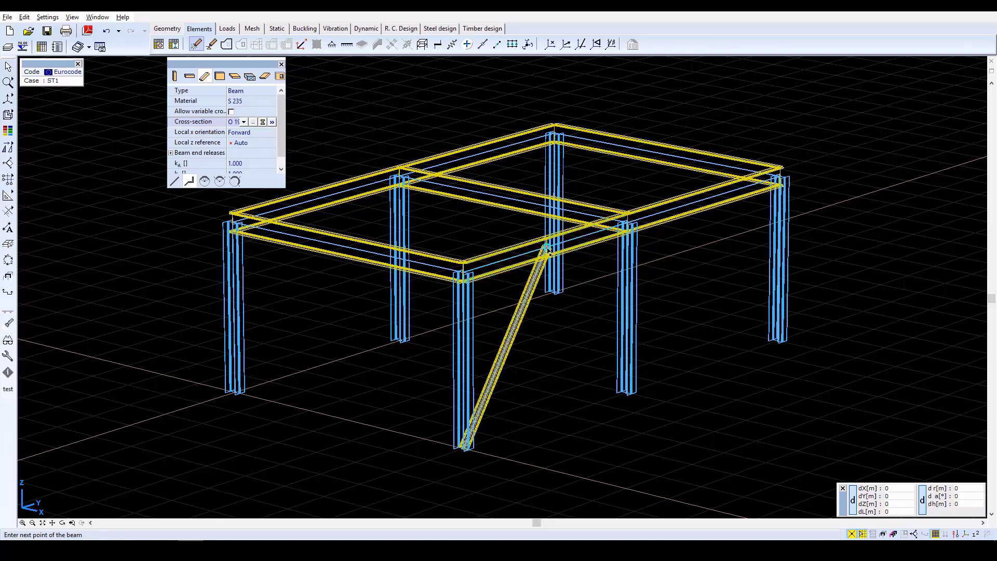
click(628, 393)
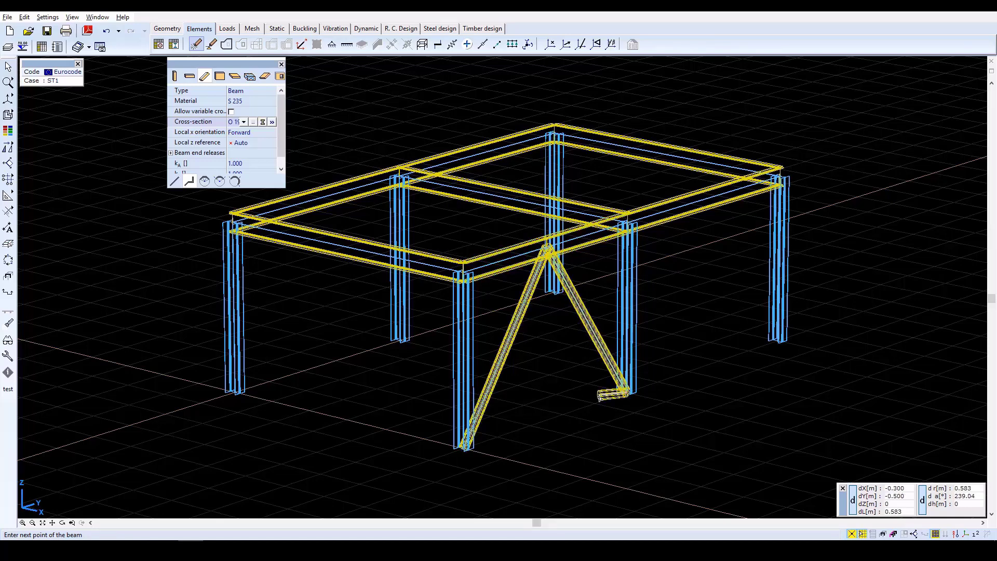
key(Escape)
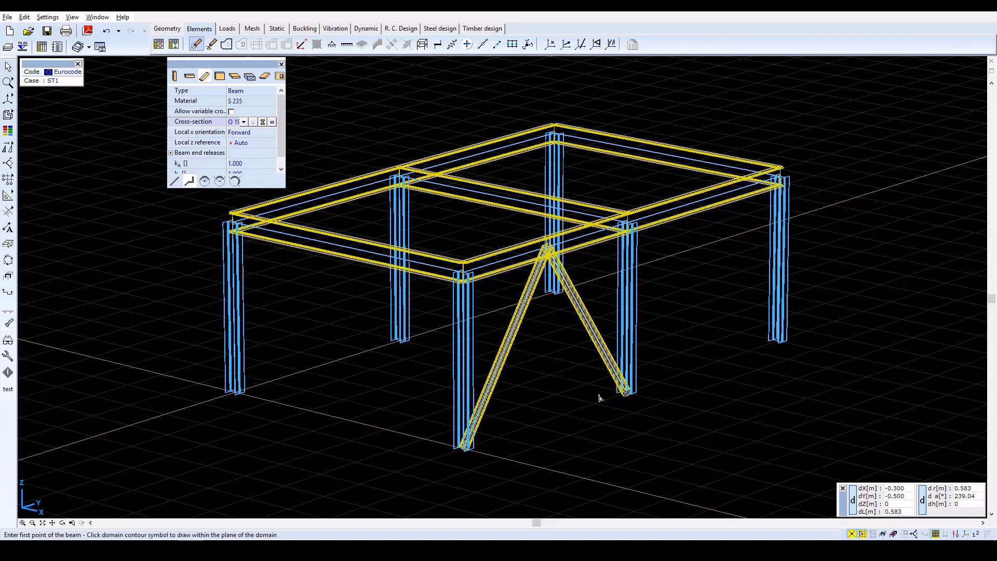
Step: Draw a matching inverted-V brace in the opposite bay, from the origin column's base via the beam midpoint to the middle column's base
mouse_move(7, 149)
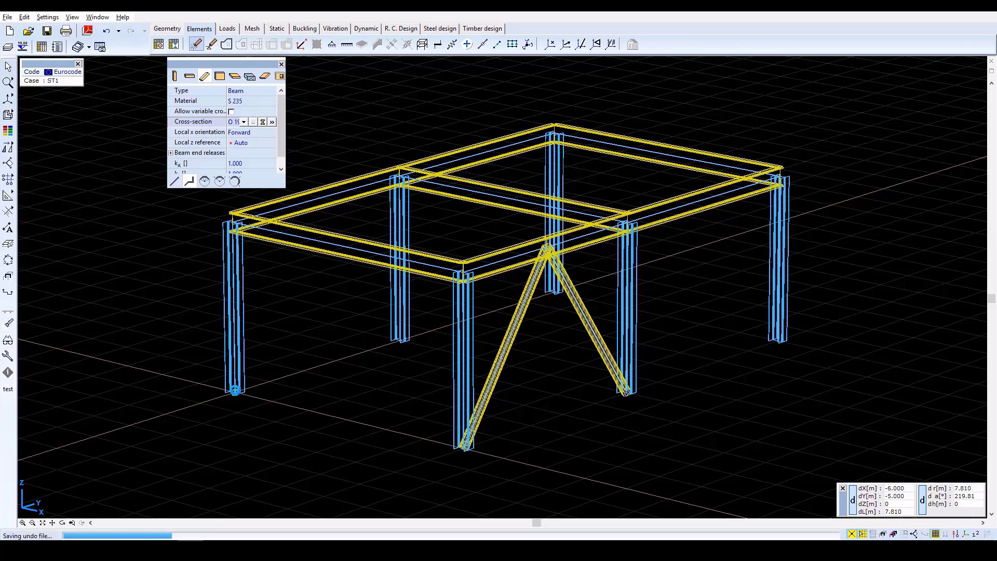
click(235, 393)
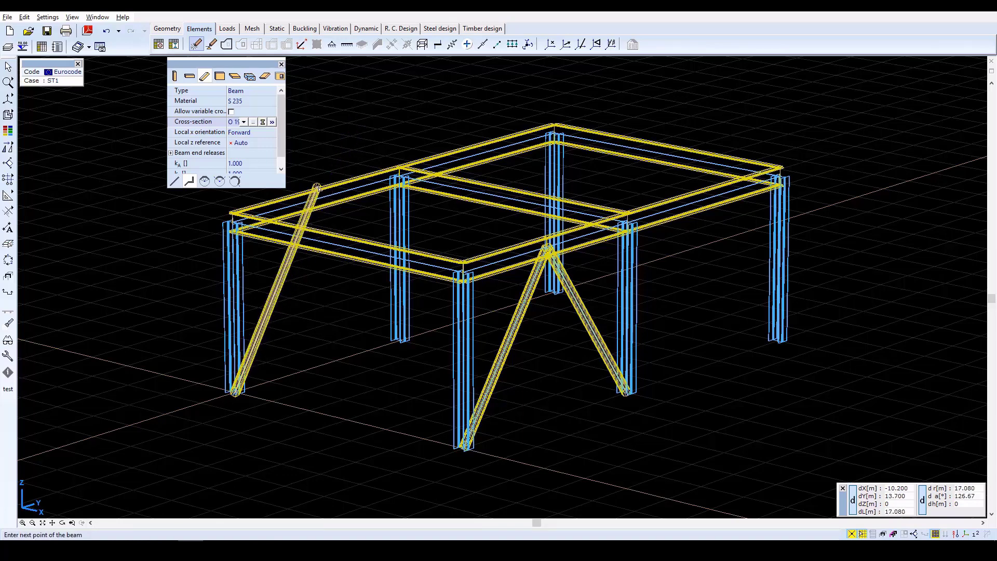
click(321, 201)
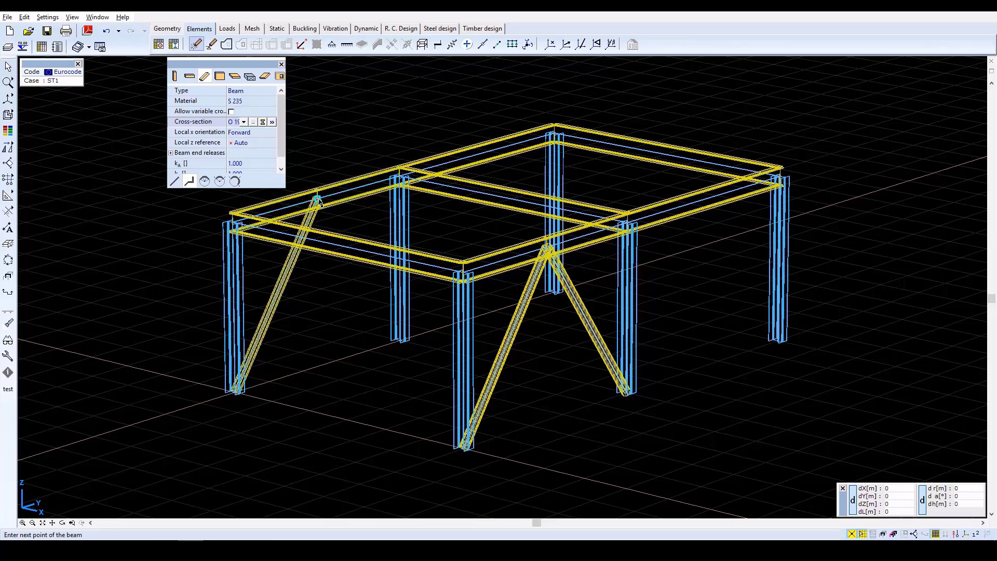
click(401, 341)
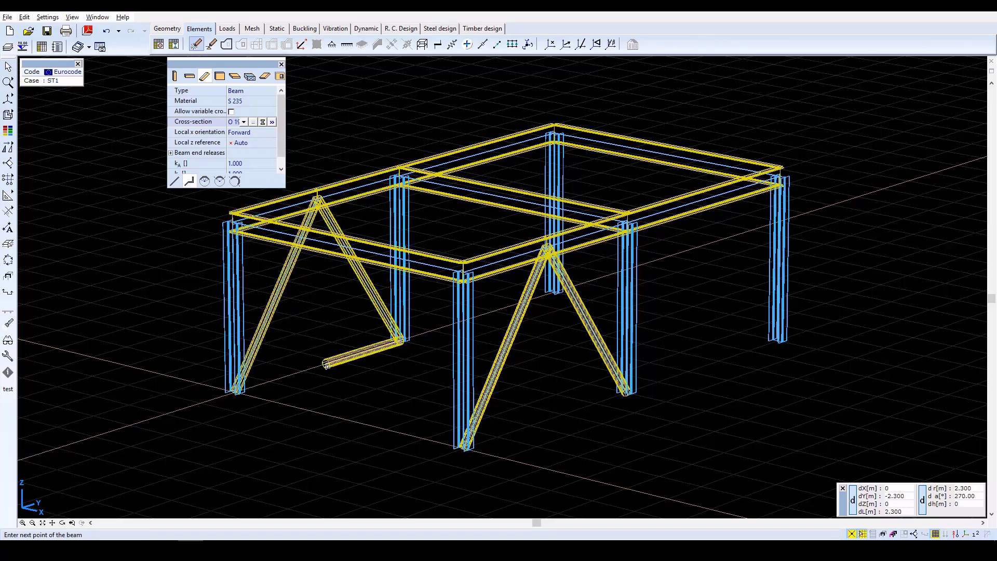
key(Escape)
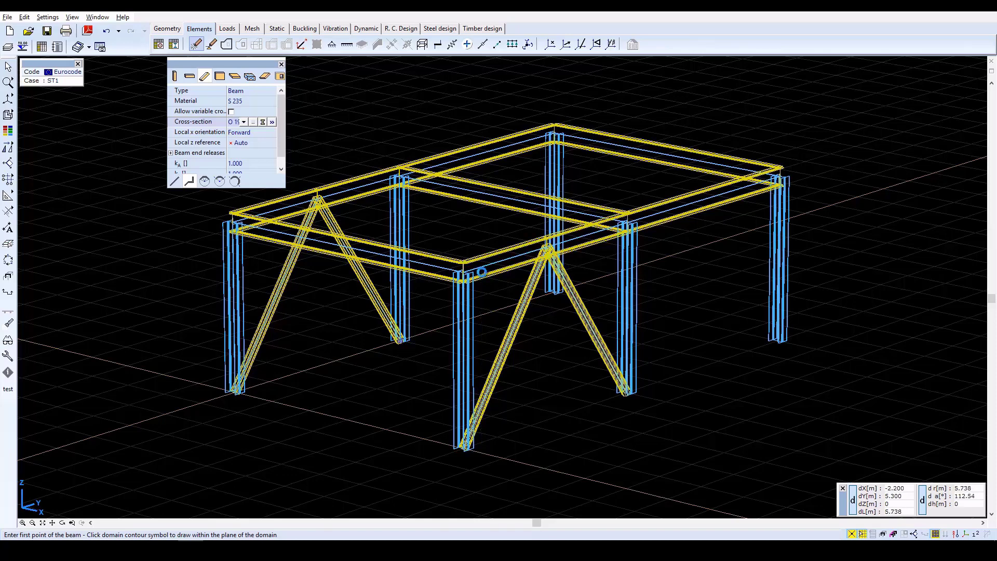
Step: Copy the entire frame up one storey by consecutive translation from the origin column's base to its top, with no nodes connected
scroll(482, 275, down, 1)
mouse_move(9, 148)
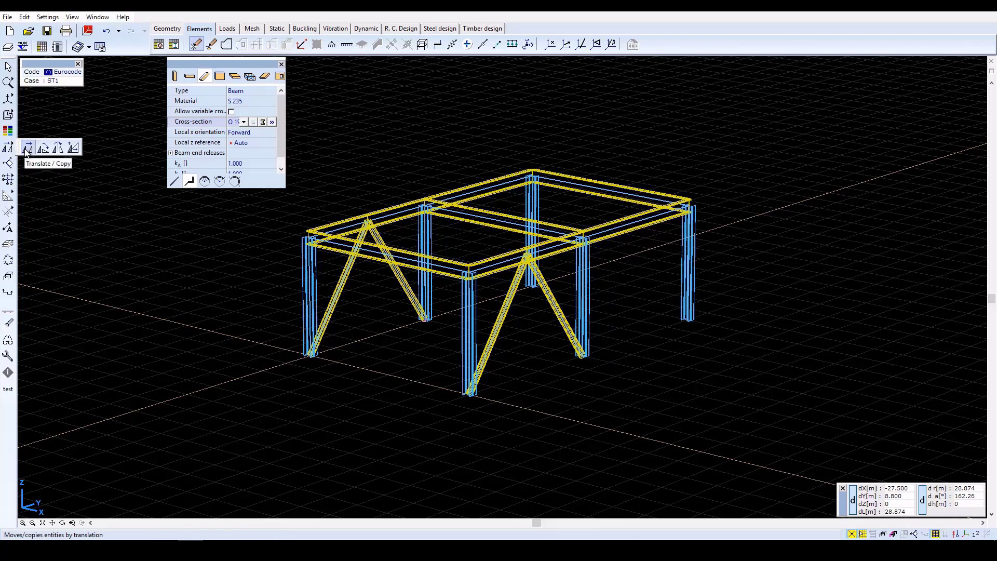
click(25, 149)
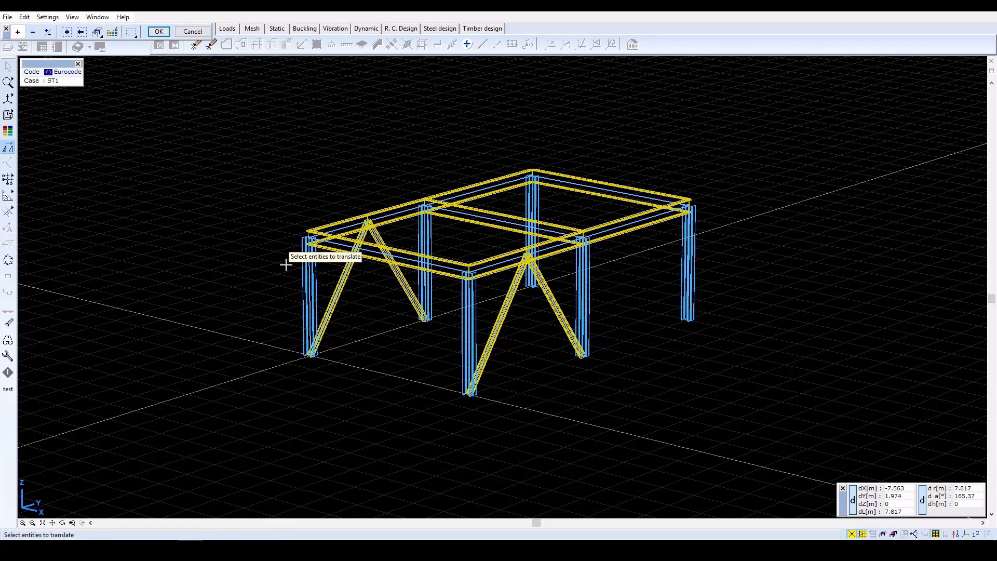
click(67, 32)
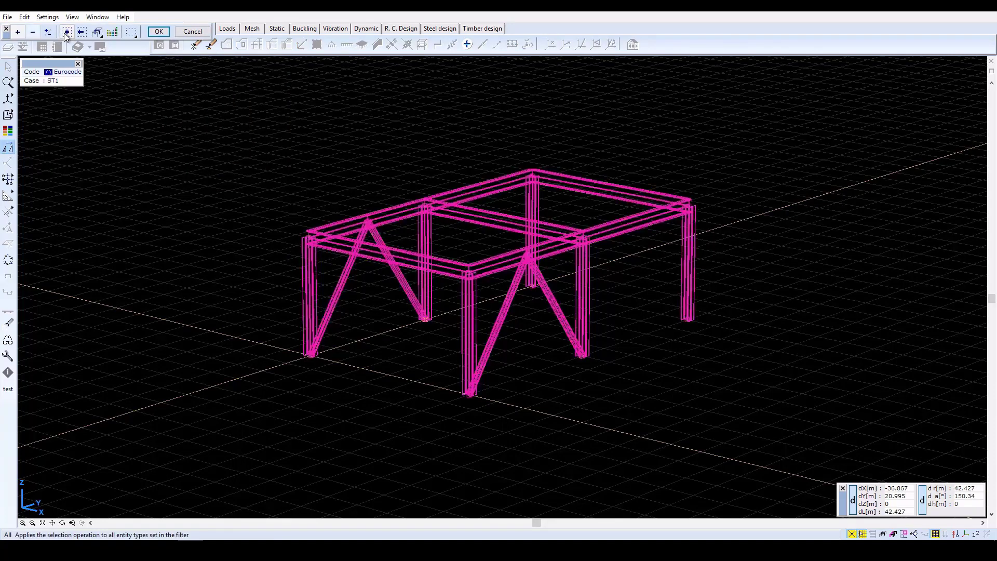
click(160, 33)
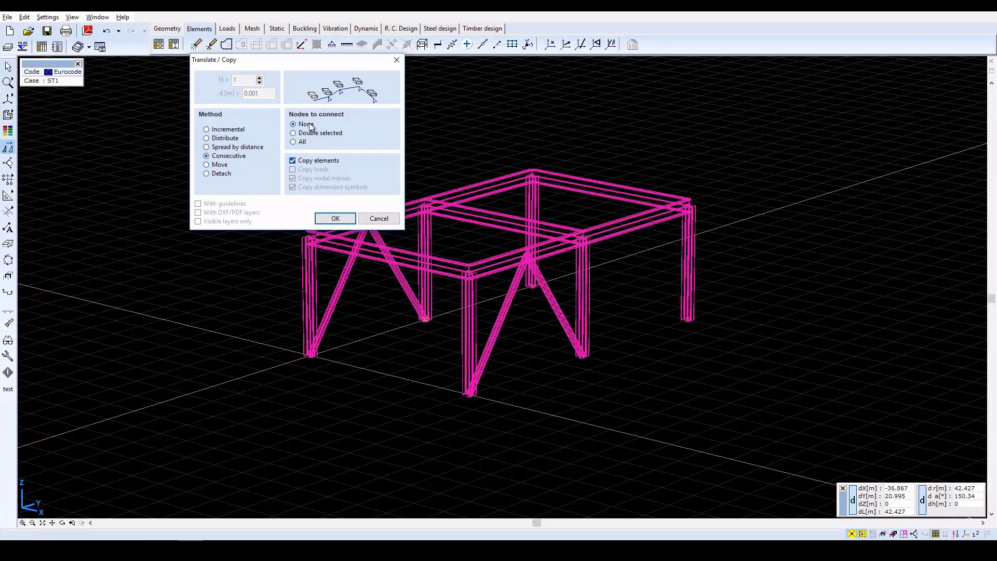
click(335, 218)
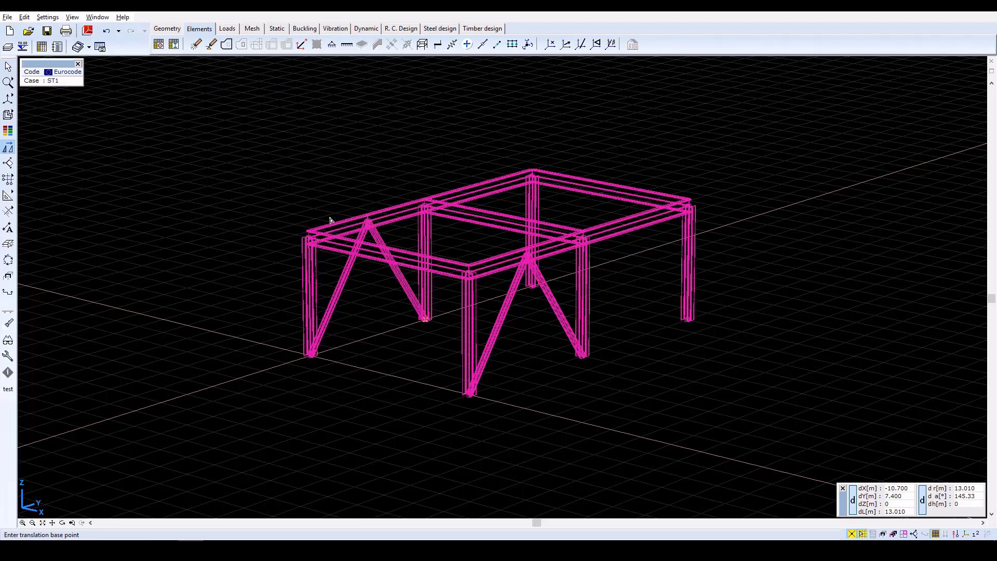
click(312, 359)
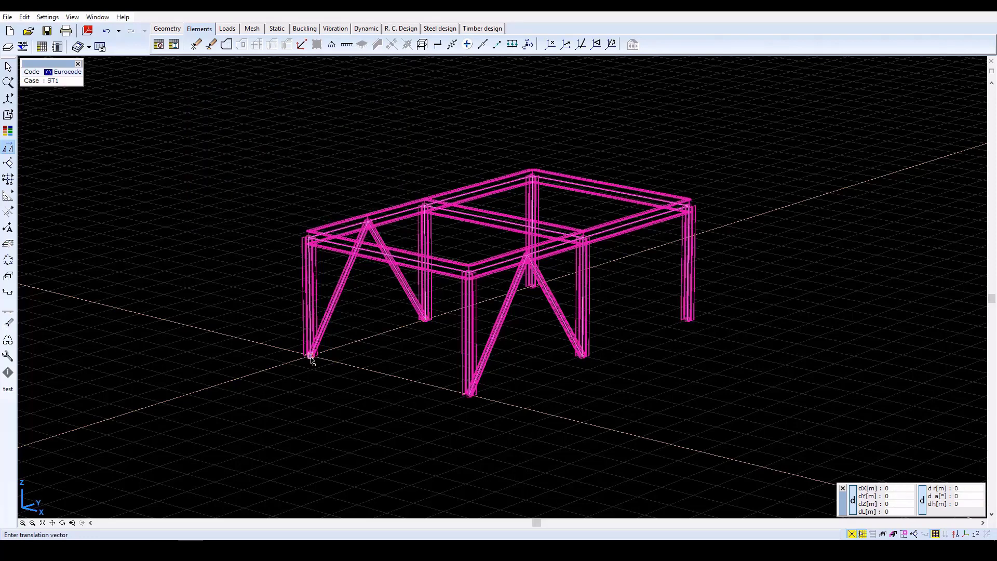
click(310, 239)
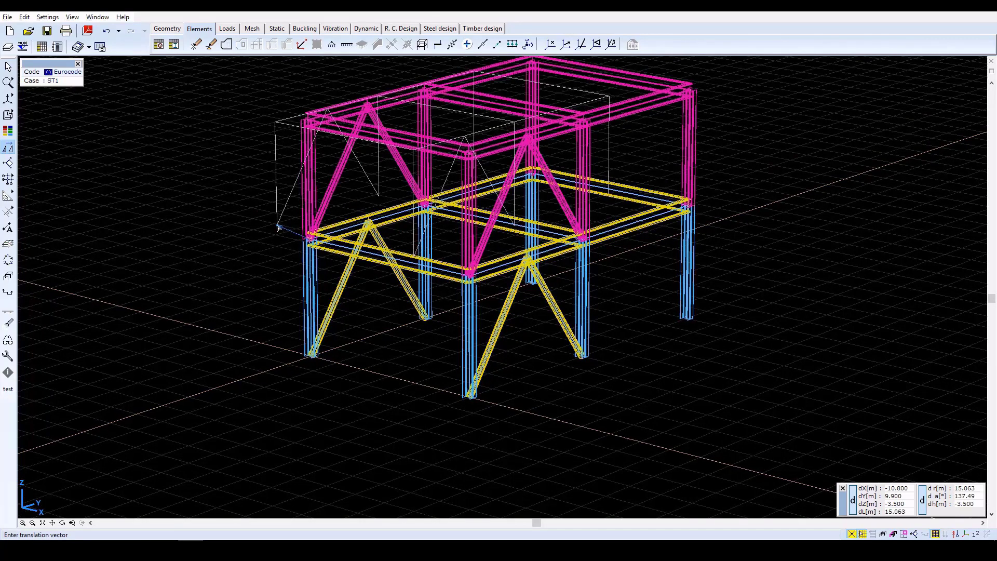
key(Escape)
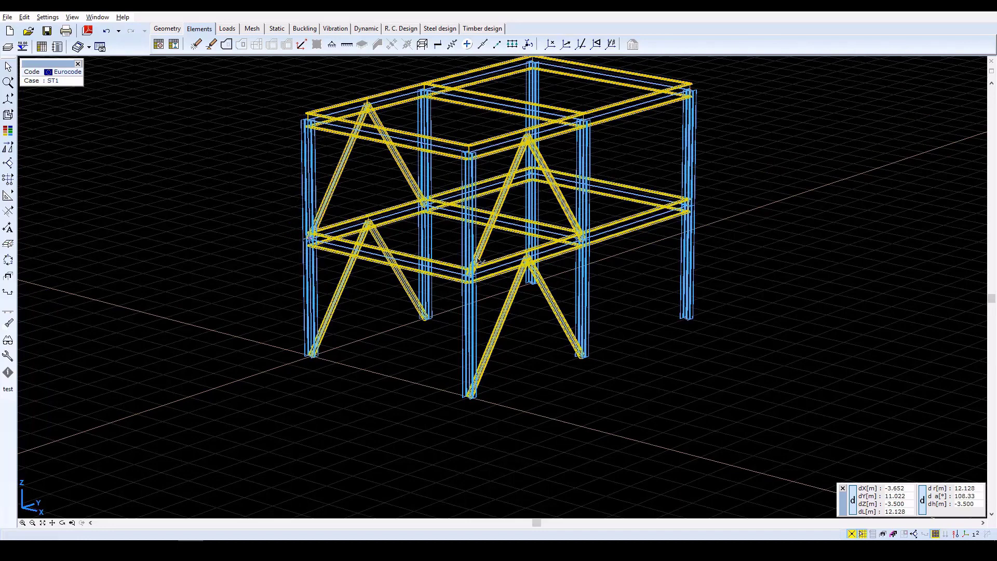
click(43, 523)
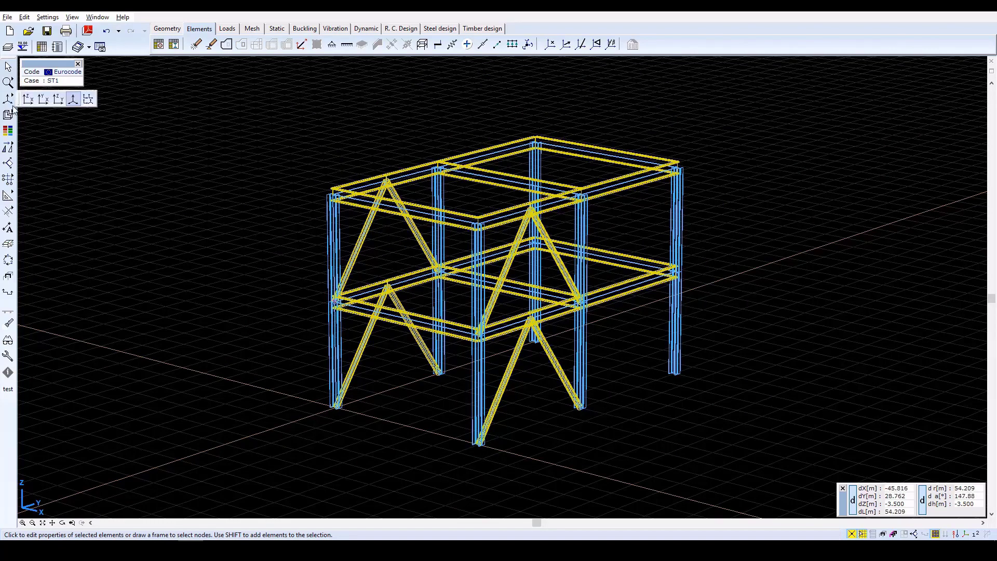
Step: Inspect the frame in rendered view and the graphics symbol display options, and return to wireframe display
mouse_move(9, 121)
click(58, 115)
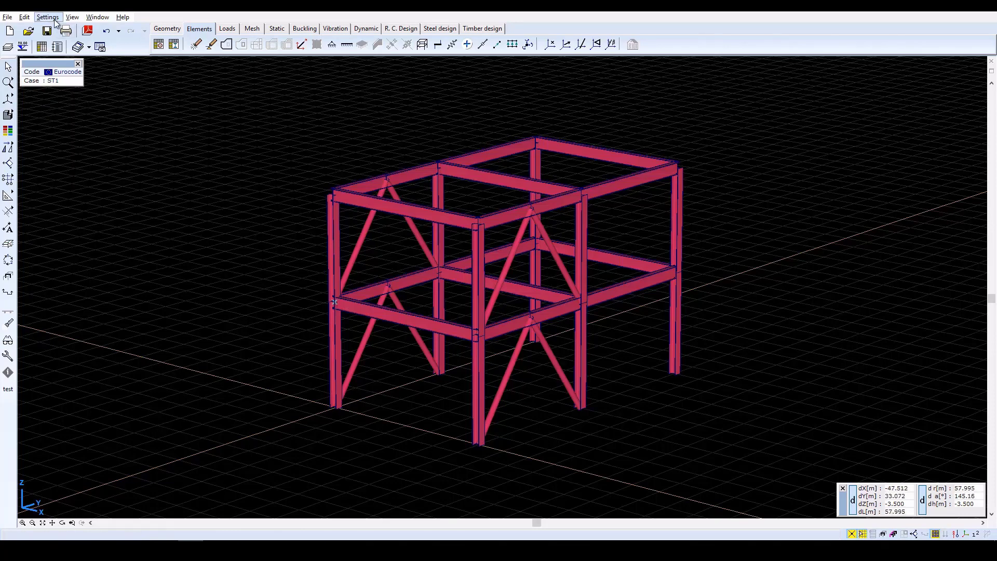
click(8, 341)
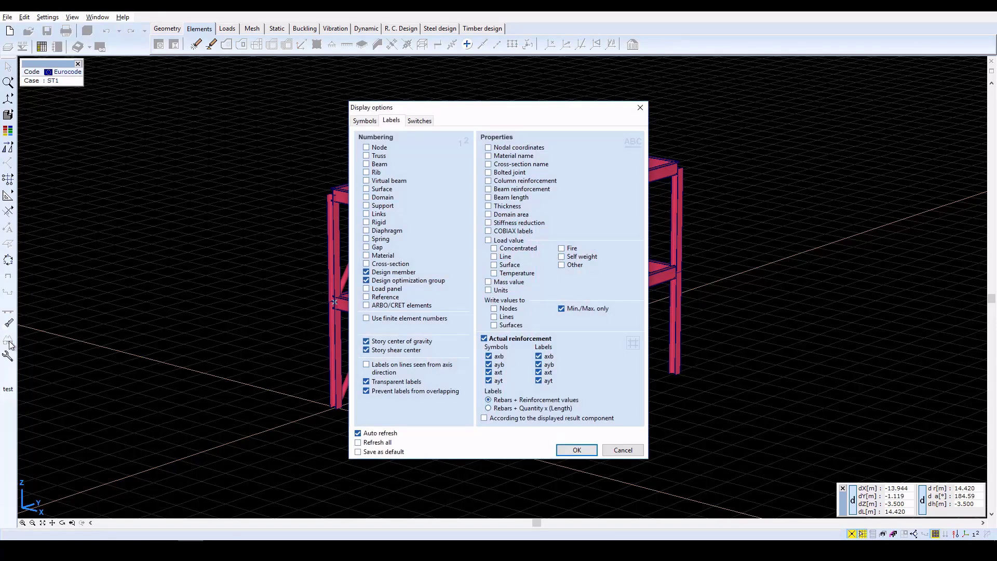
click(365, 121)
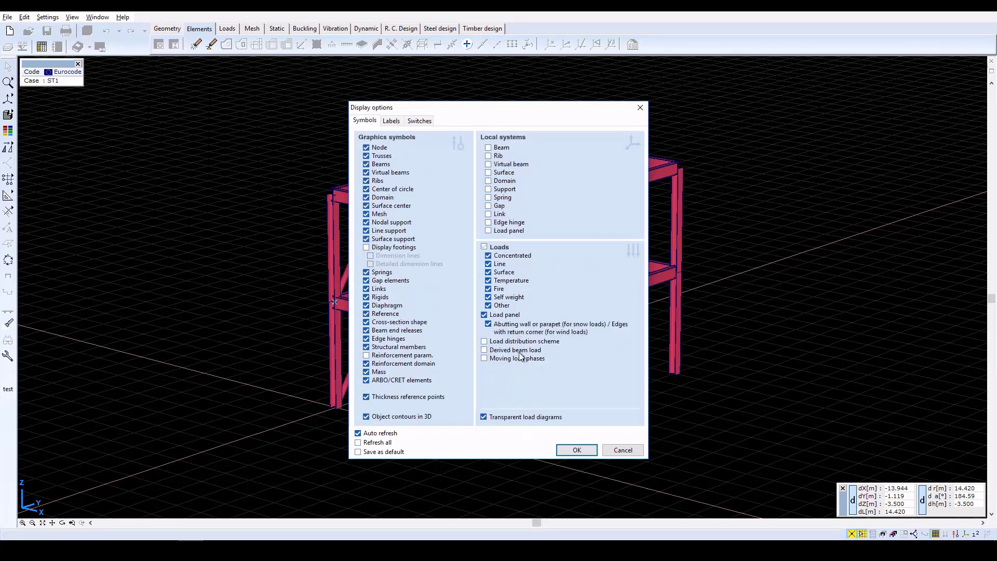
click(575, 450)
mouse_move(8, 115)
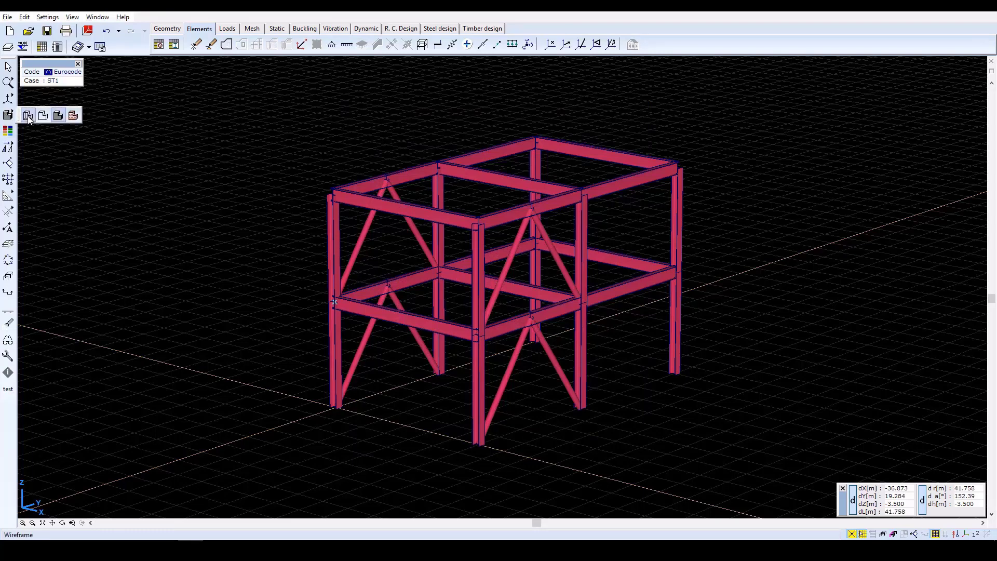
click(28, 115)
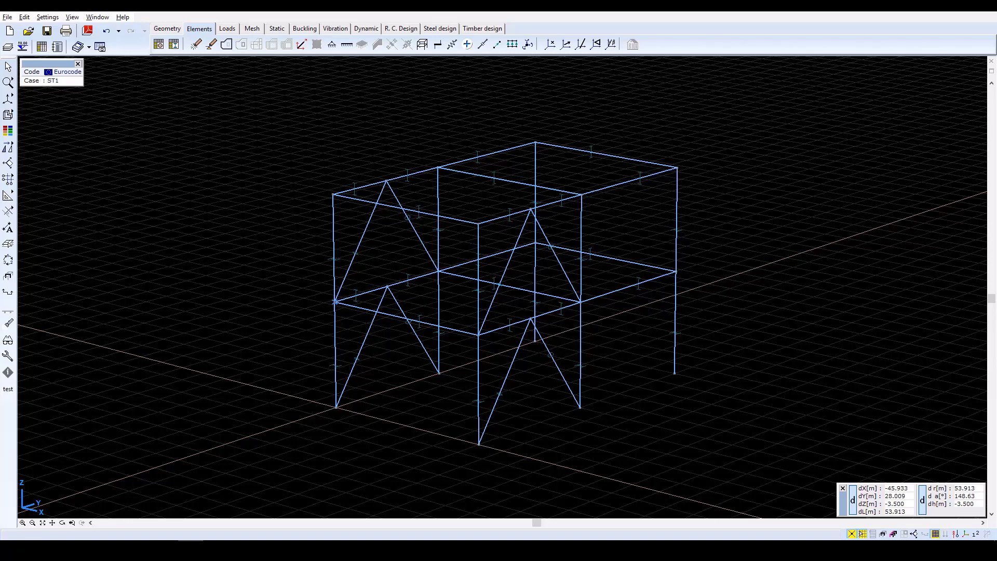
Step: Add nodal supports in global direction at all six column bases, with rotational stiffnesses RXX, RYY and RZZ set to 0
click(331, 45)
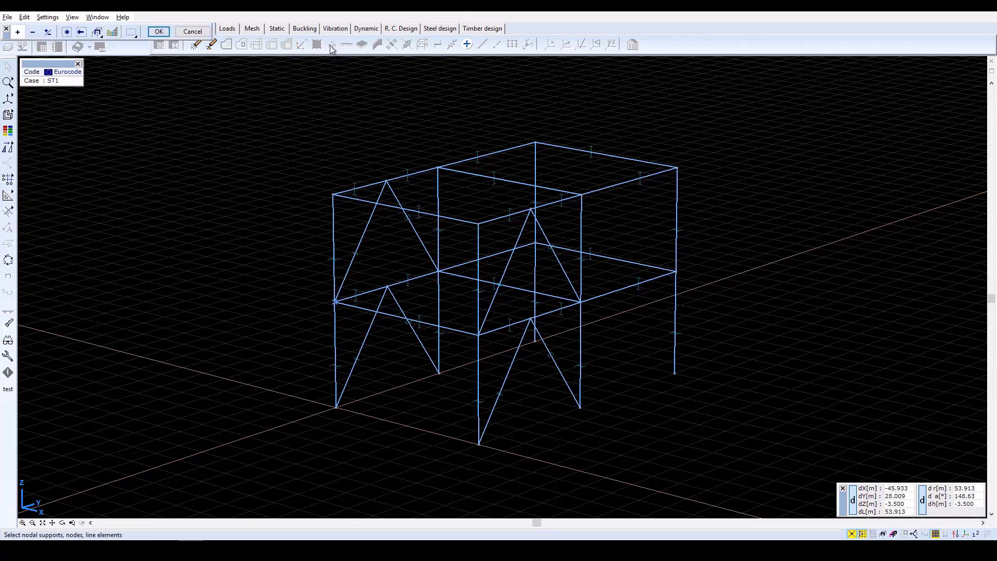
click(336, 408)
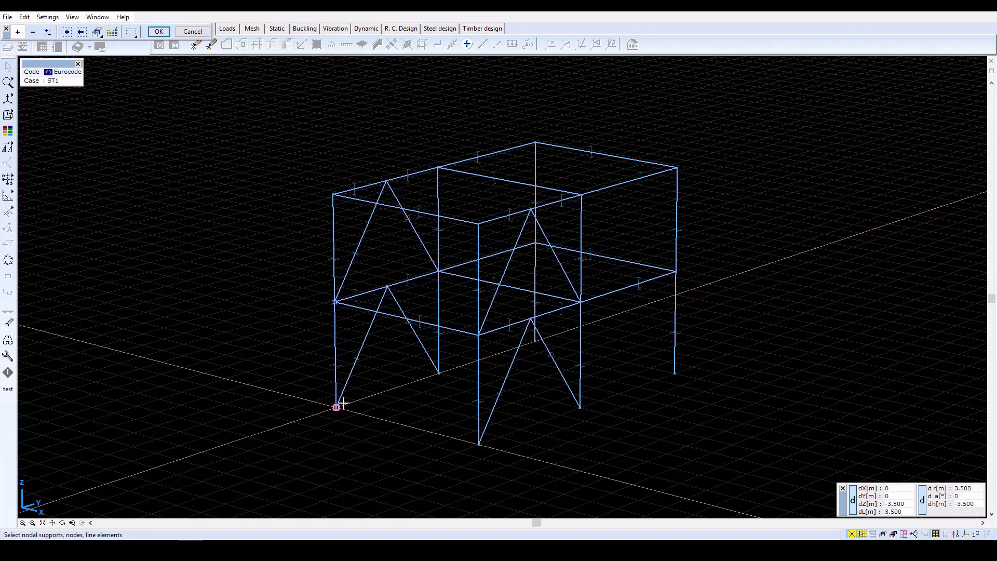
click(439, 373)
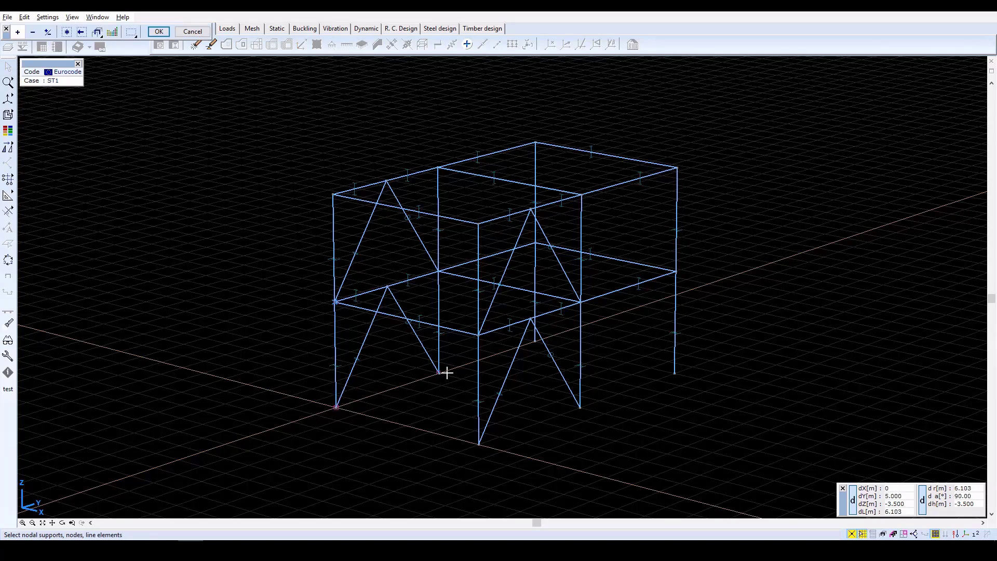
click(535, 342)
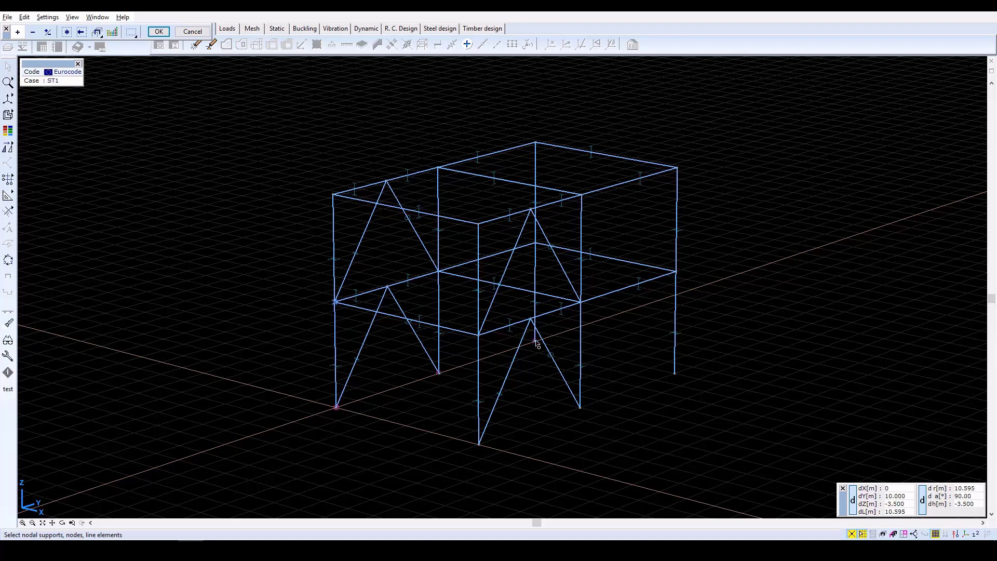
click(479, 445)
click(581, 408)
click(675, 374)
click(163, 31)
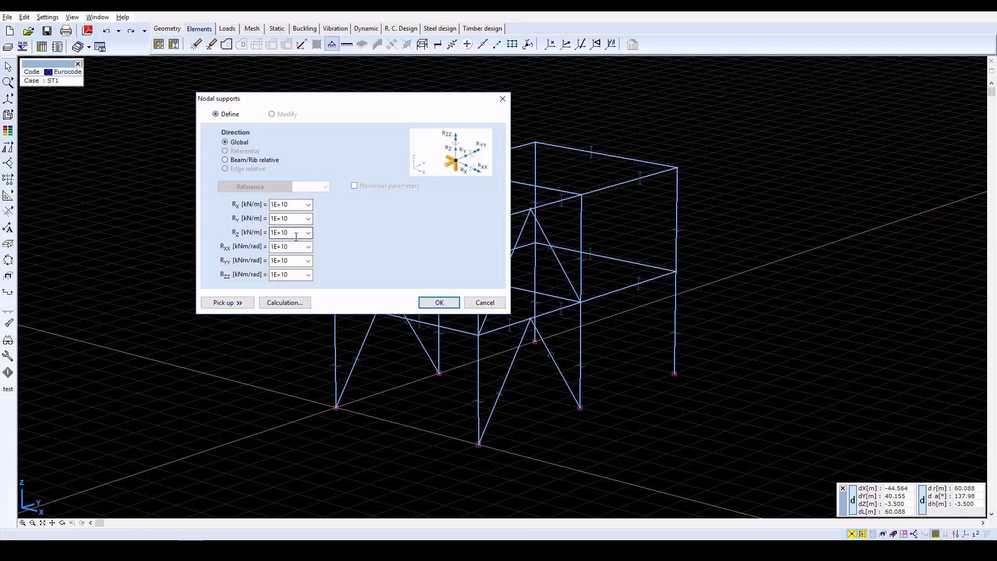
double_click(283, 247)
text(0)
key(Tab)
text(0)
key(Tab)
text(0)
key(Tab)
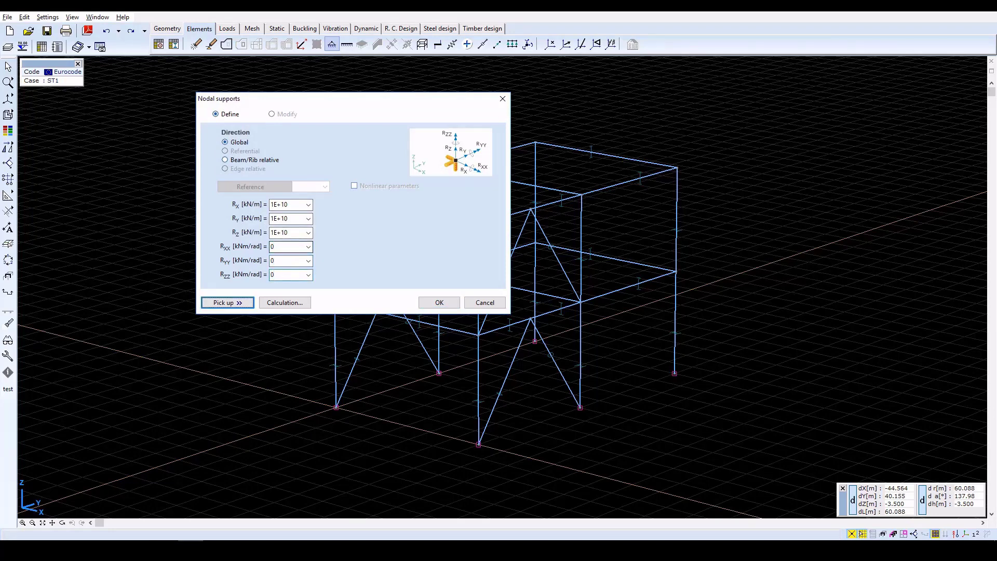
click(438, 301)
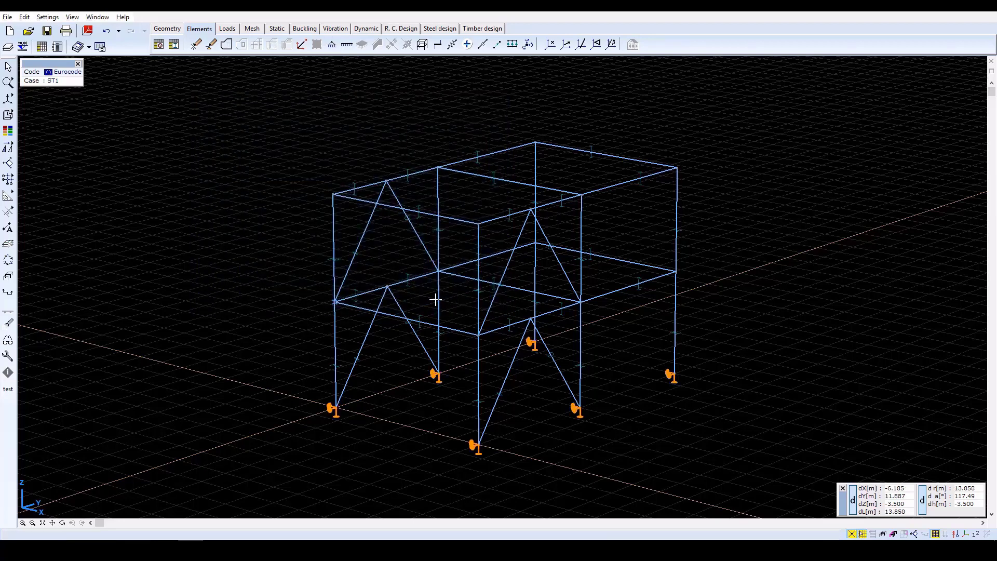
Step: Rename the ungrouped load case ST1 as LIVE LOAD 1 and keep it as the active case
click(228, 29)
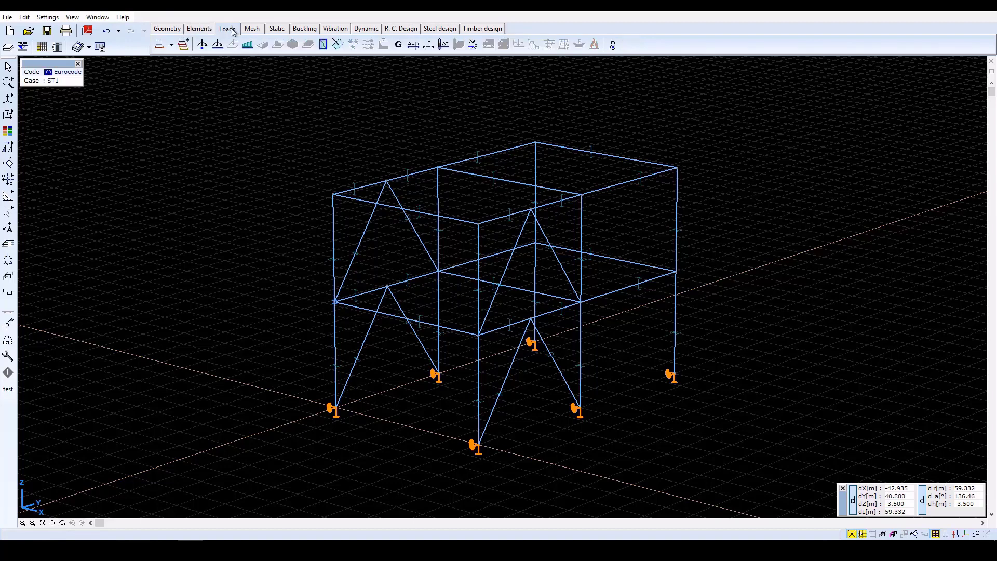
click(160, 46)
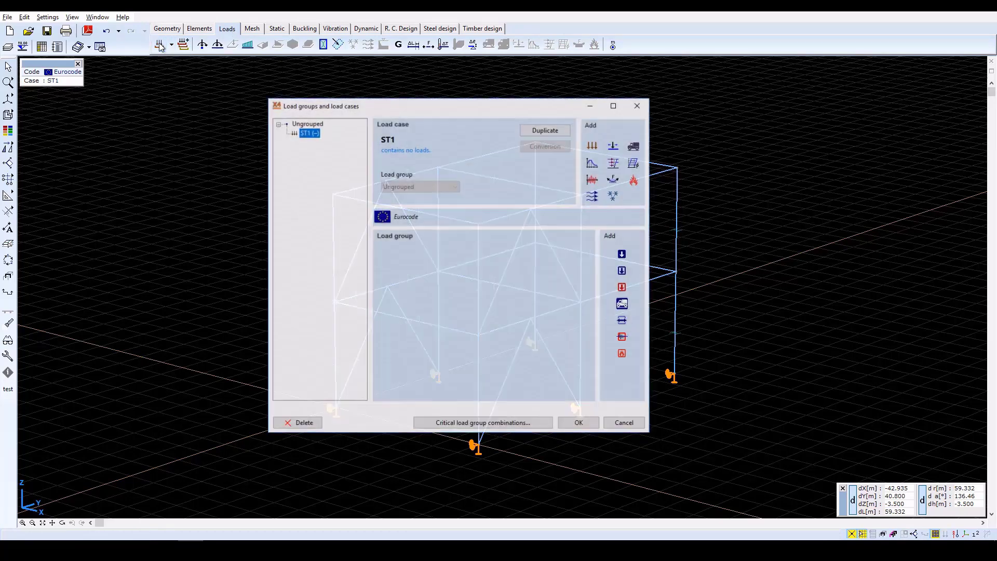
click(310, 134)
text(LI)
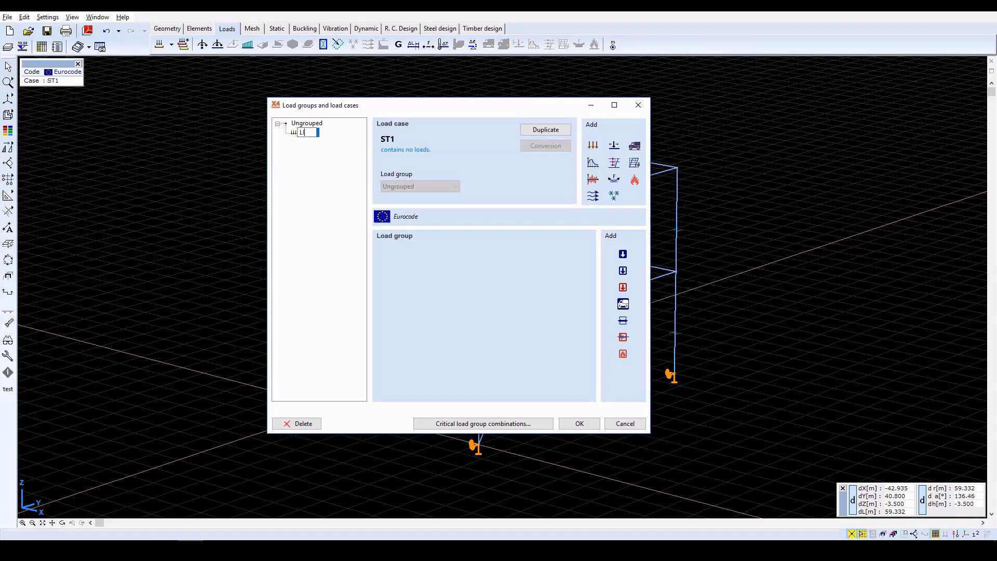
text(VE LOAD 1)
key(Return)
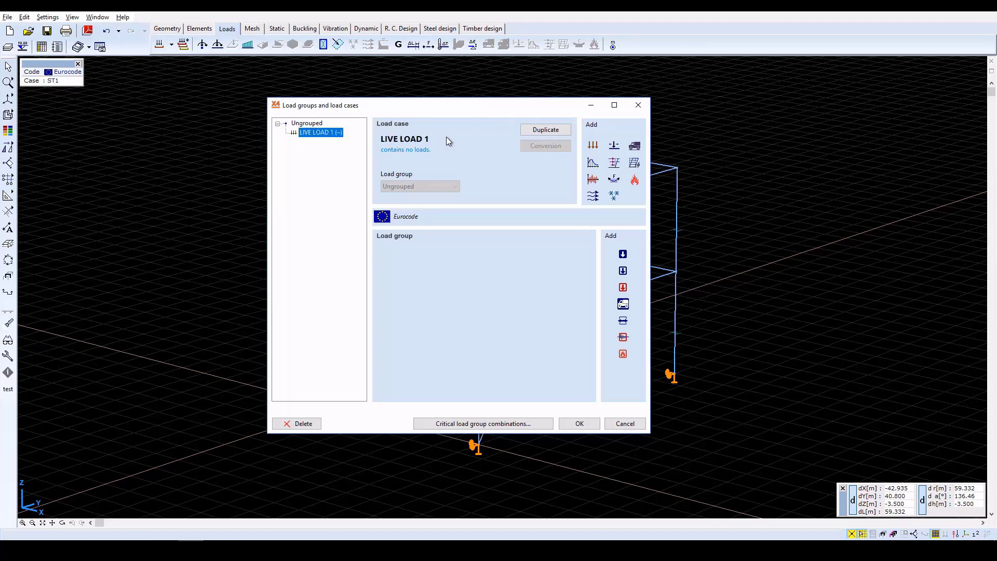
click(587, 423)
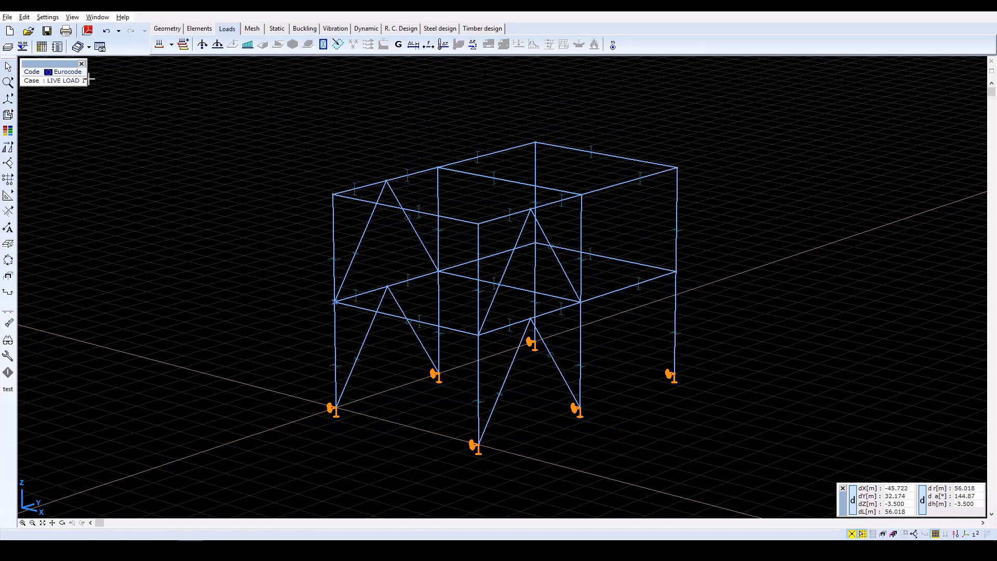
Step: Apply a uniform distributed load of pZ = -50 kN/m, global along element, to all first-storey beams
click(247, 47)
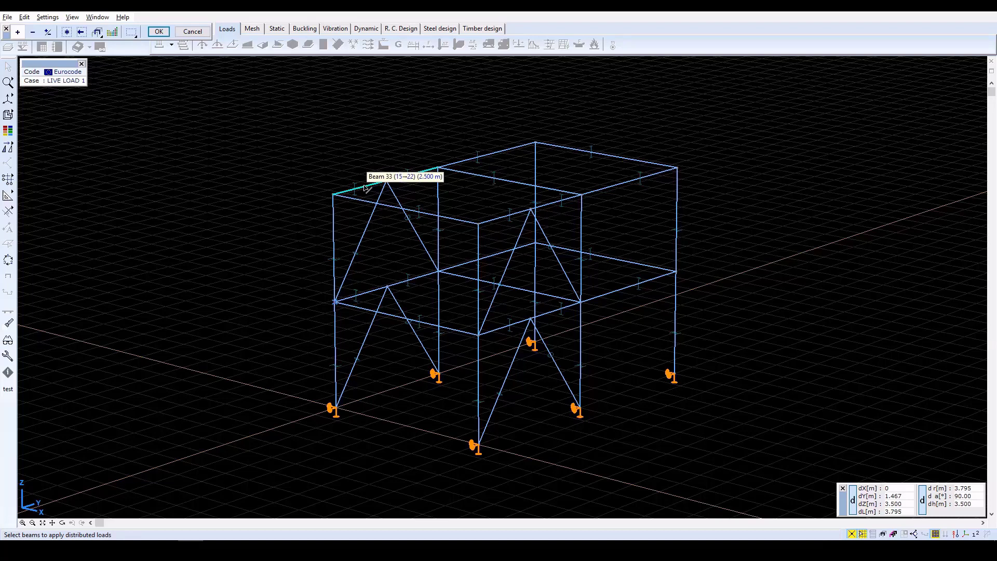
click(368, 295)
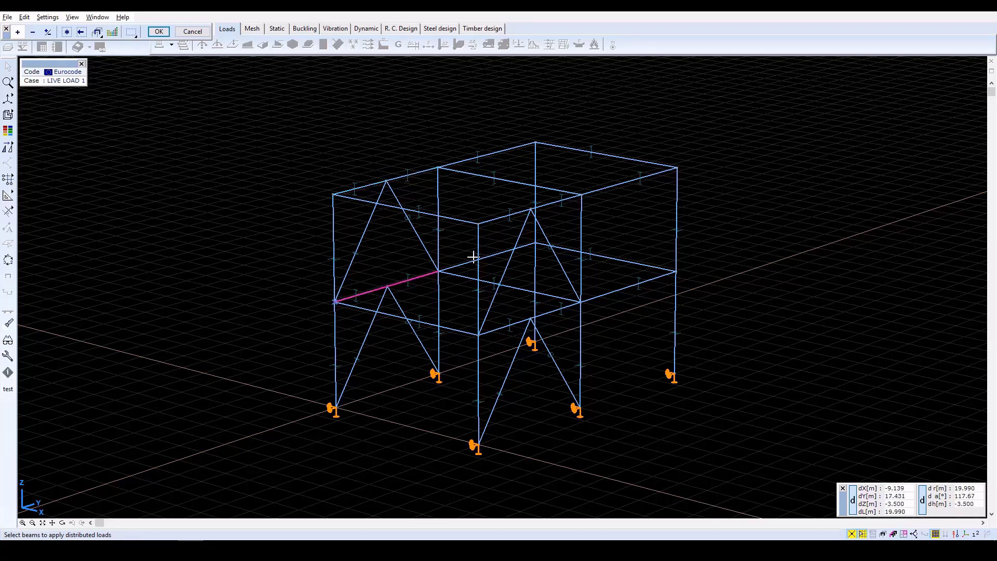
click(7, 98)
click(58, 99)
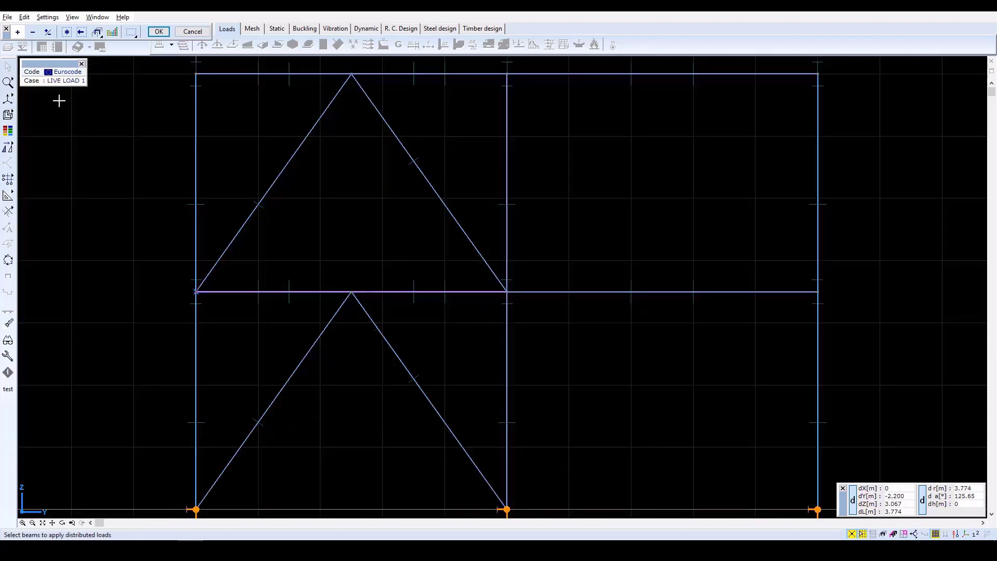
drag(527, 300, 837, 298)
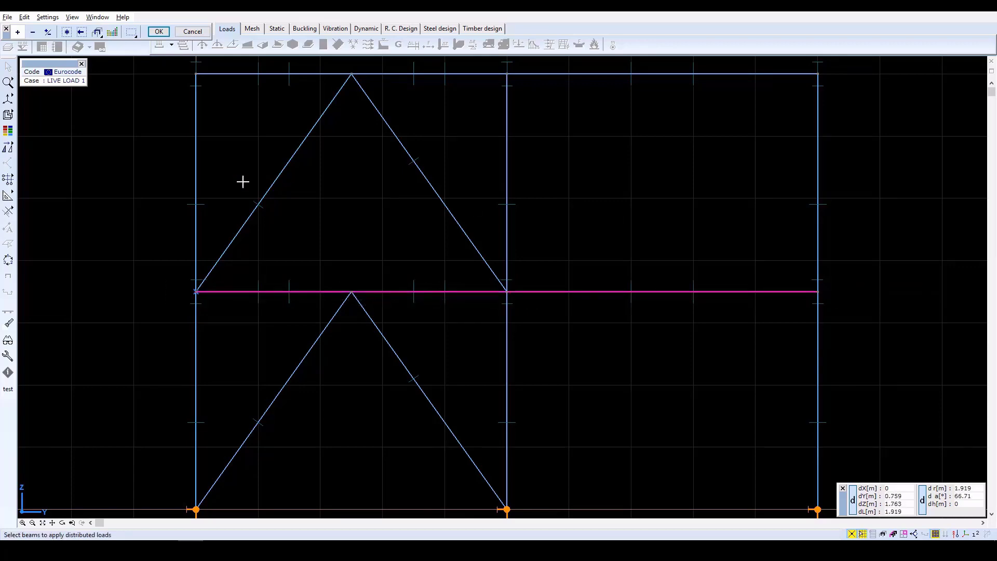
click(72, 522)
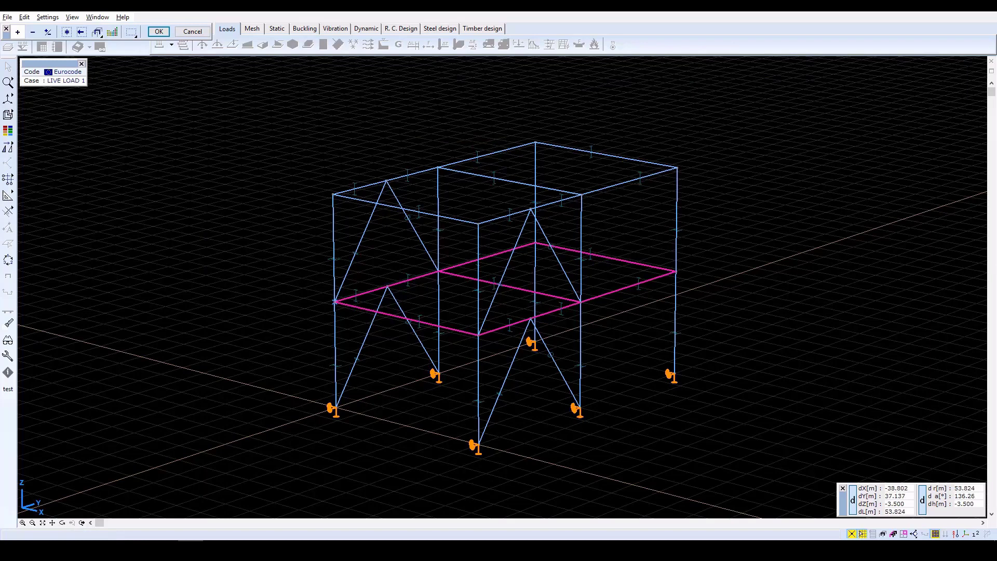
click(159, 31)
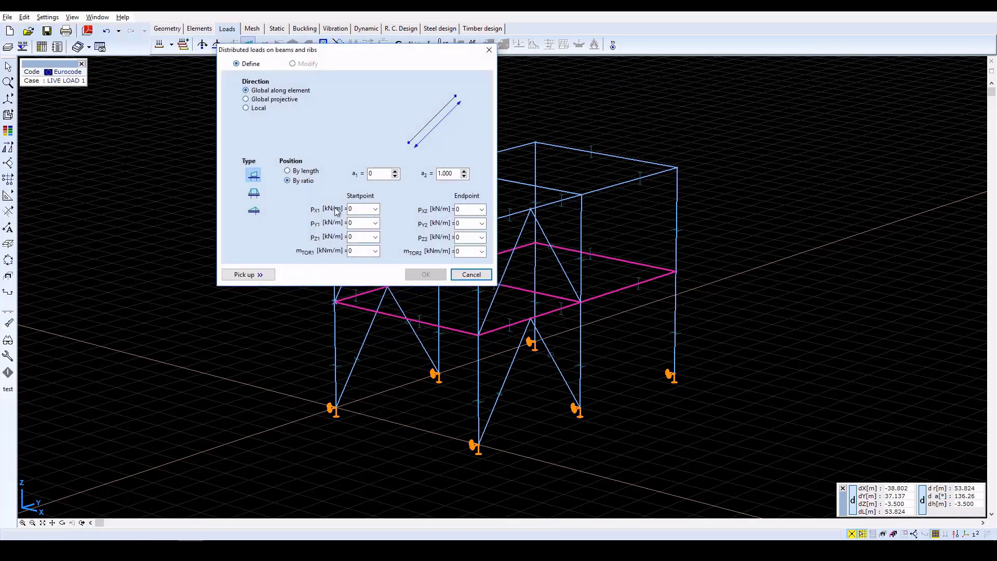
click(354, 224)
double_click(358, 236)
text(-50)
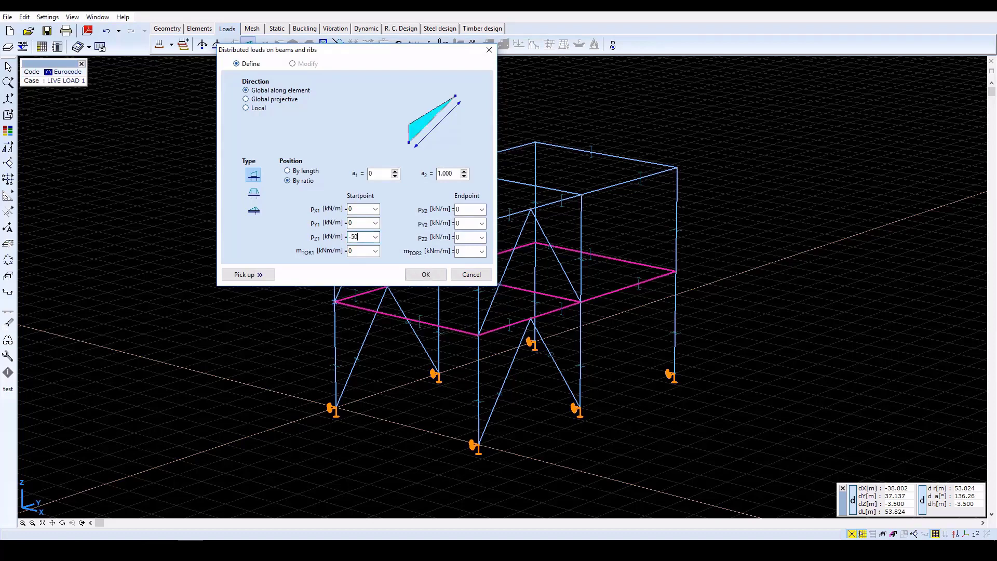
key(Tab)
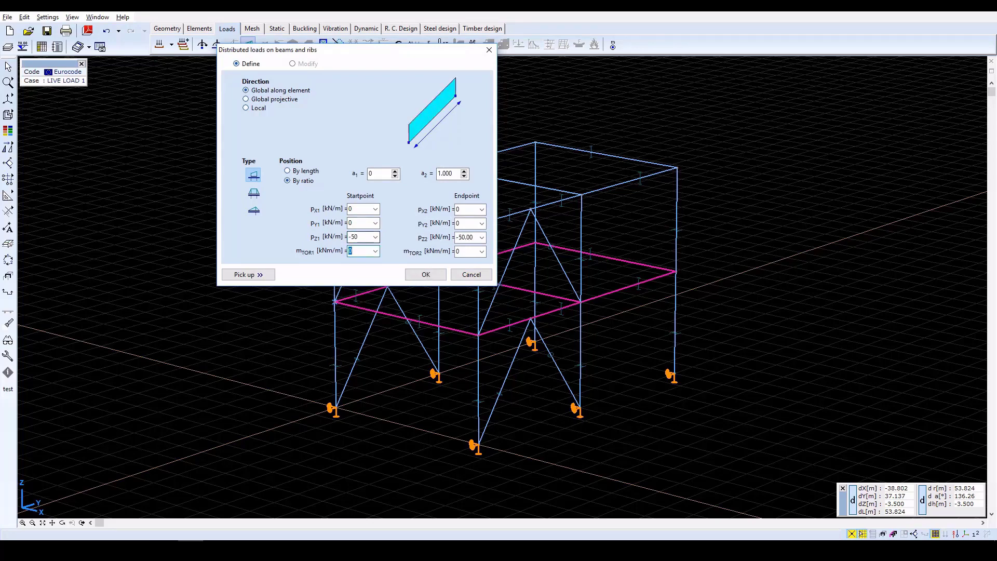
click(416, 273)
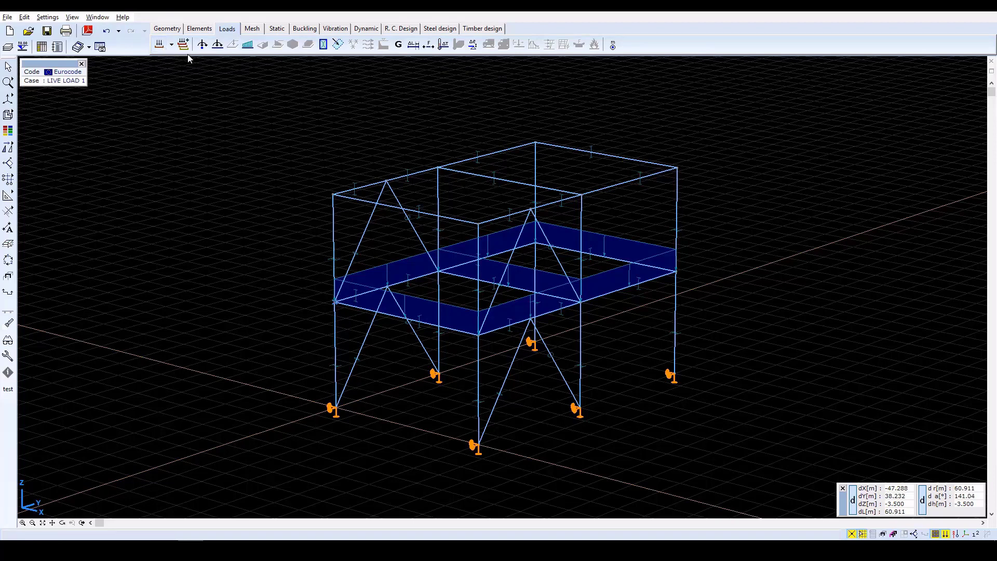
Step: Apply a uniform distributed load of pZ = -25 kN/m, global along element, to all top-storey beams
click(248, 45)
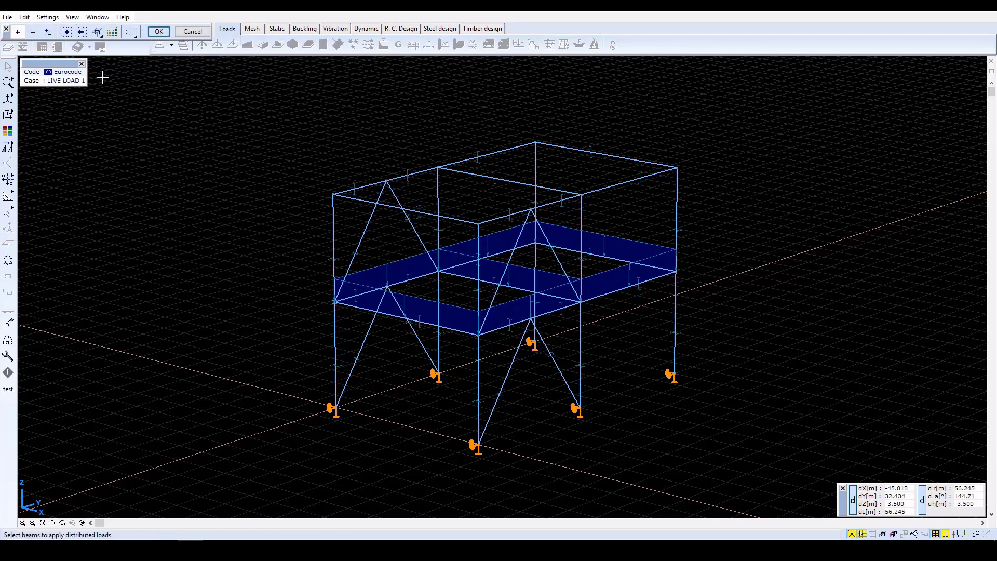
click(83, 523)
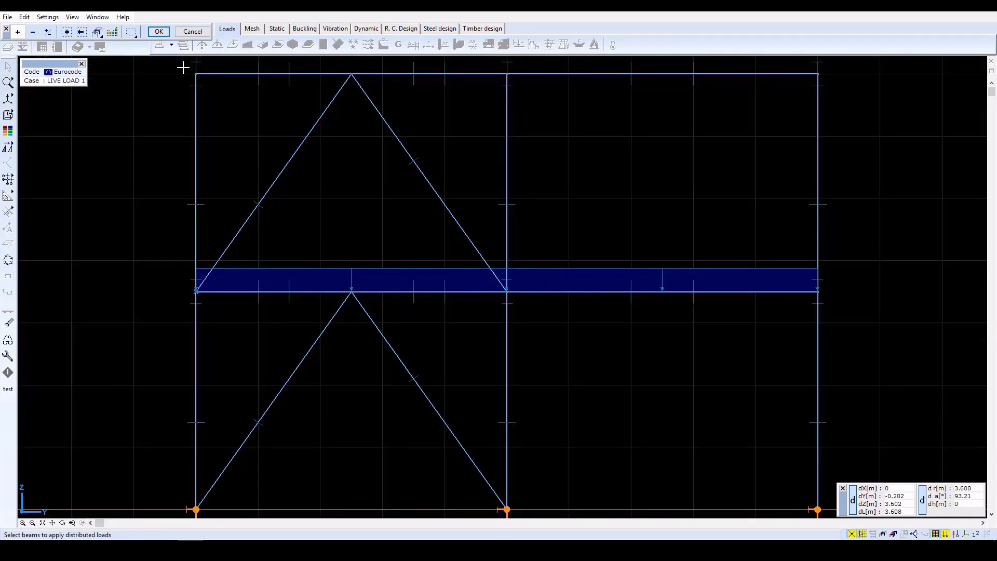
drag(182, 67, 829, 82)
click(72, 523)
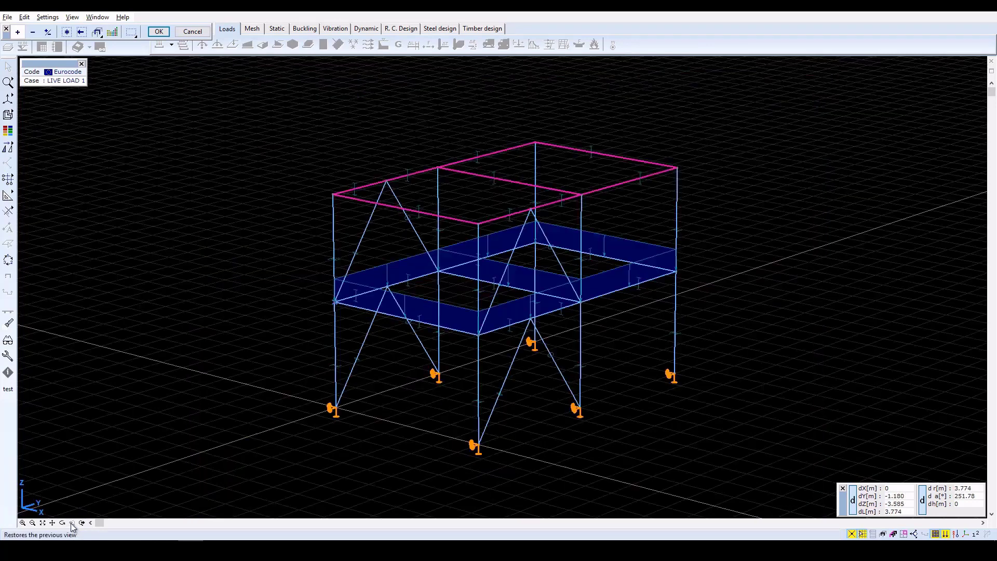
click(159, 31)
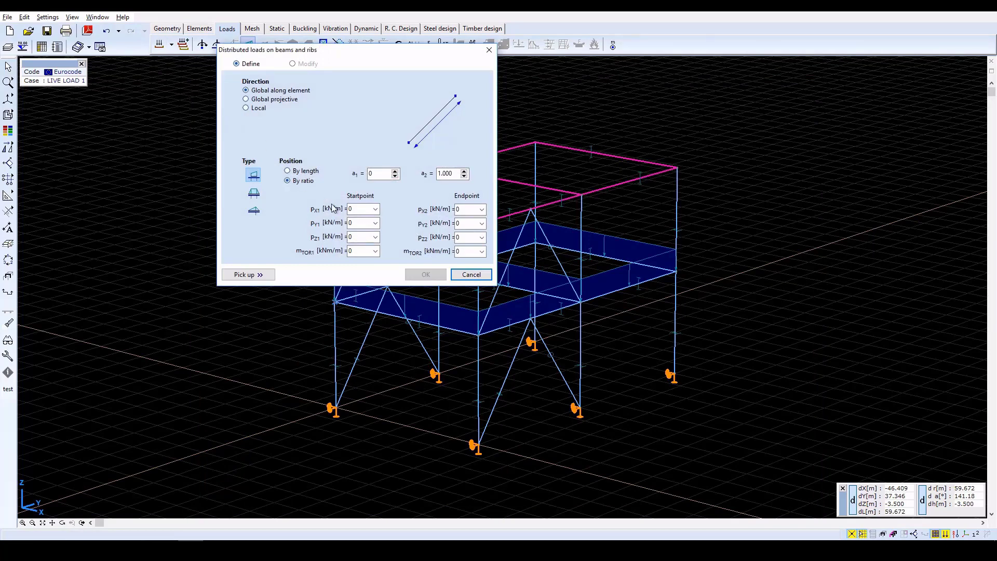
double_click(360, 236)
text(-25)
key(Tab)
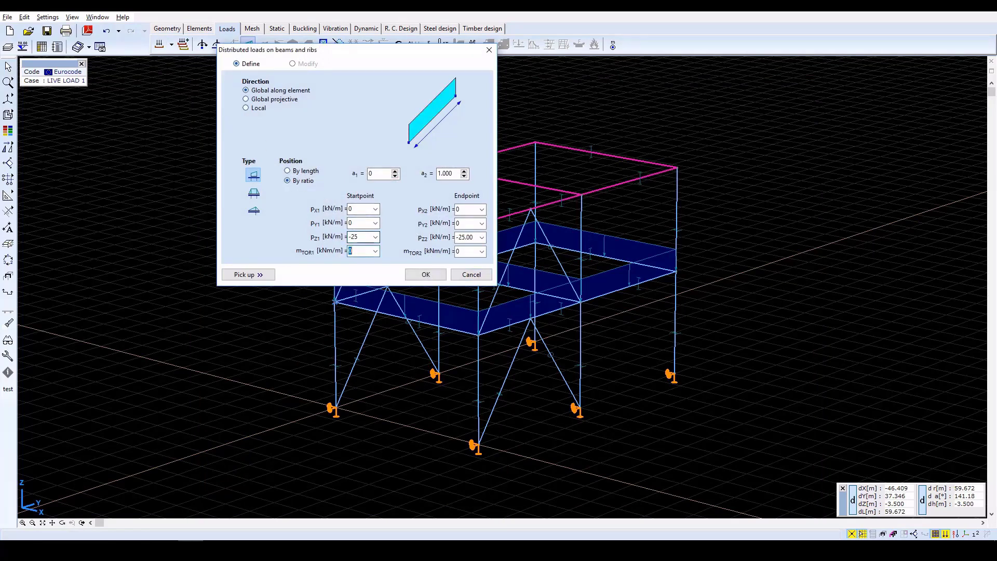
click(426, 275)
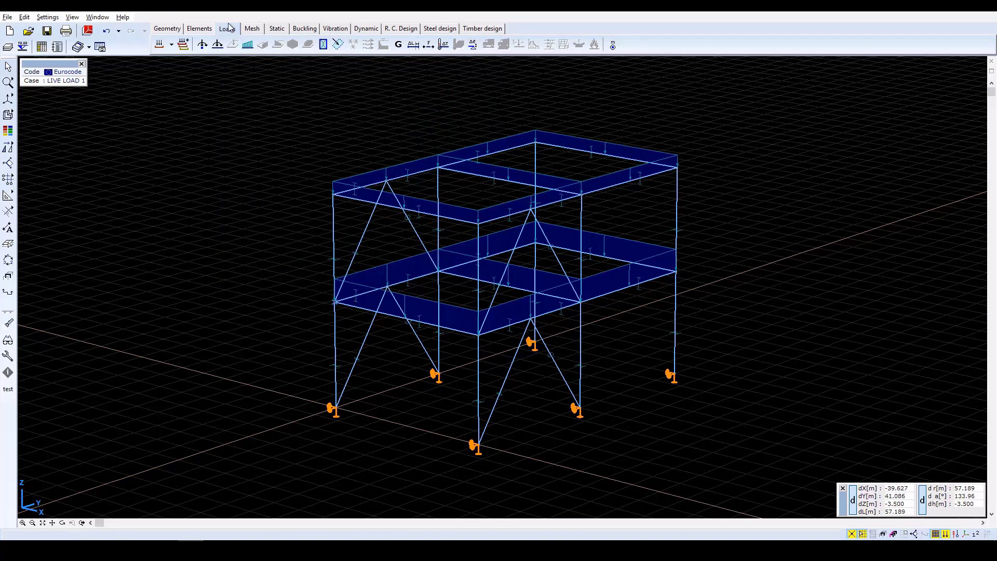
Step: Add a new static load case named WIND and make it the active case
click(160, 45)
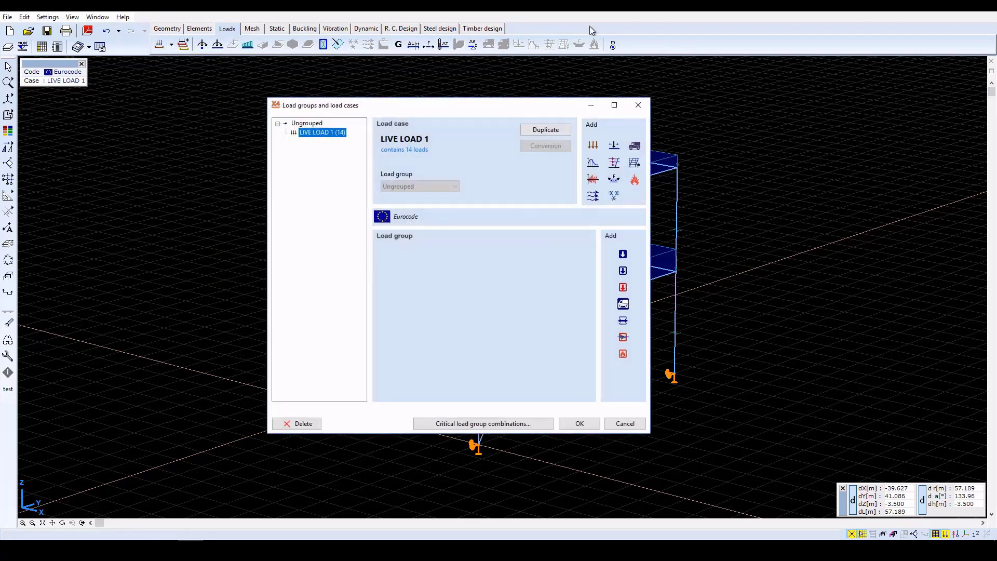
click(593, 145)
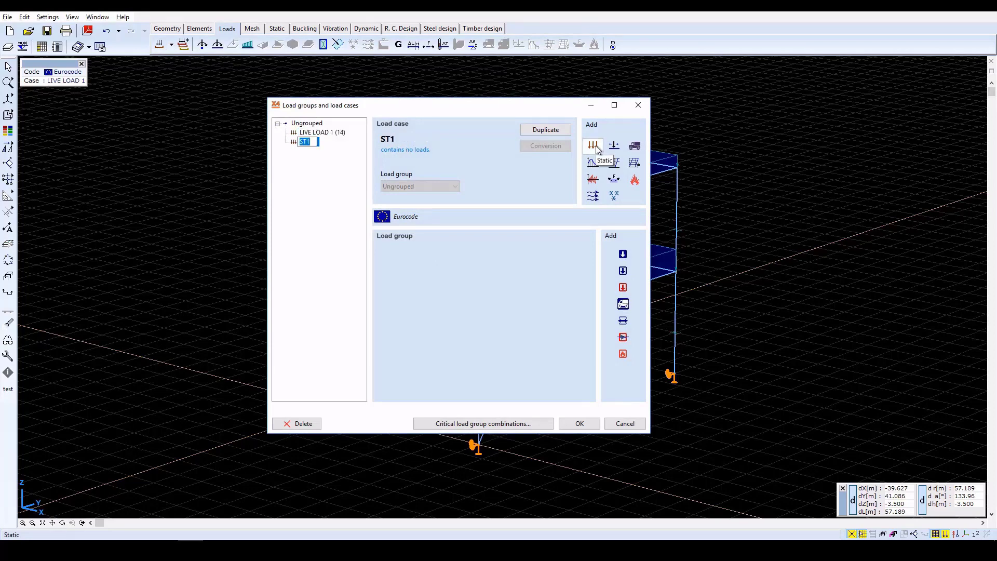
text(WIND)
click(578, 423)
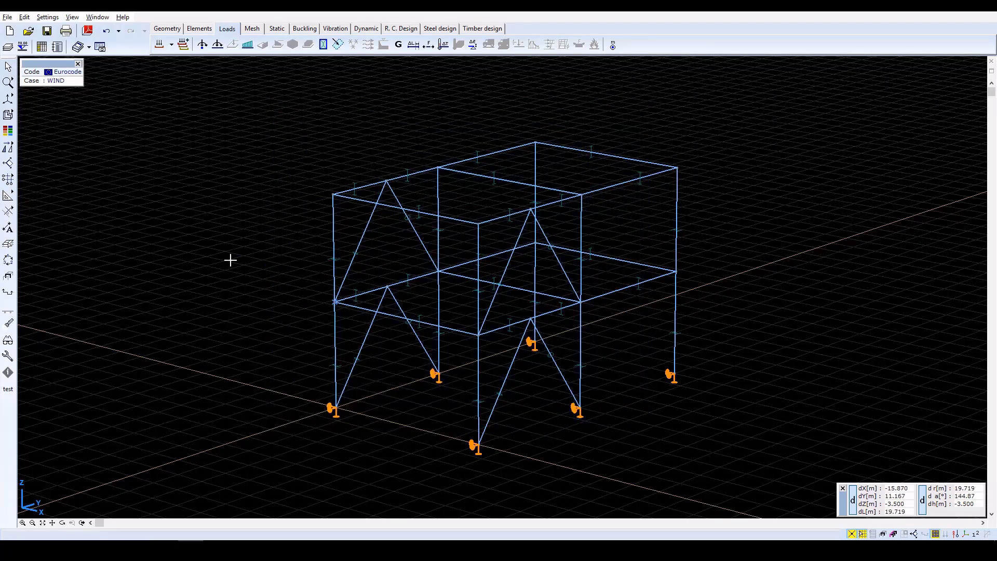
Step: Apply a uniform distributed load of pX = 6 kN/m, global along element, to both storeys of the two windward corner columns
click(248, 45)
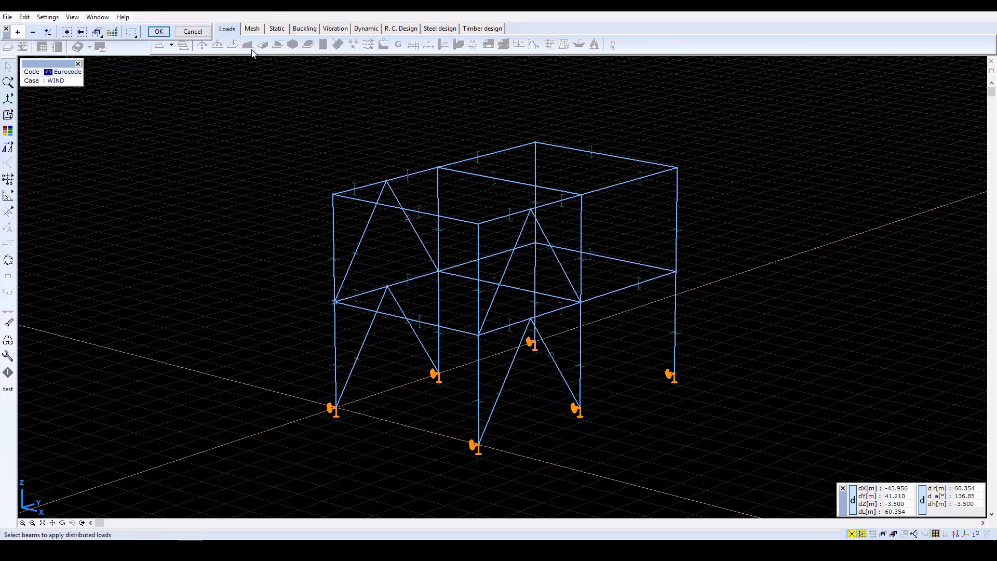
click(335, 235)
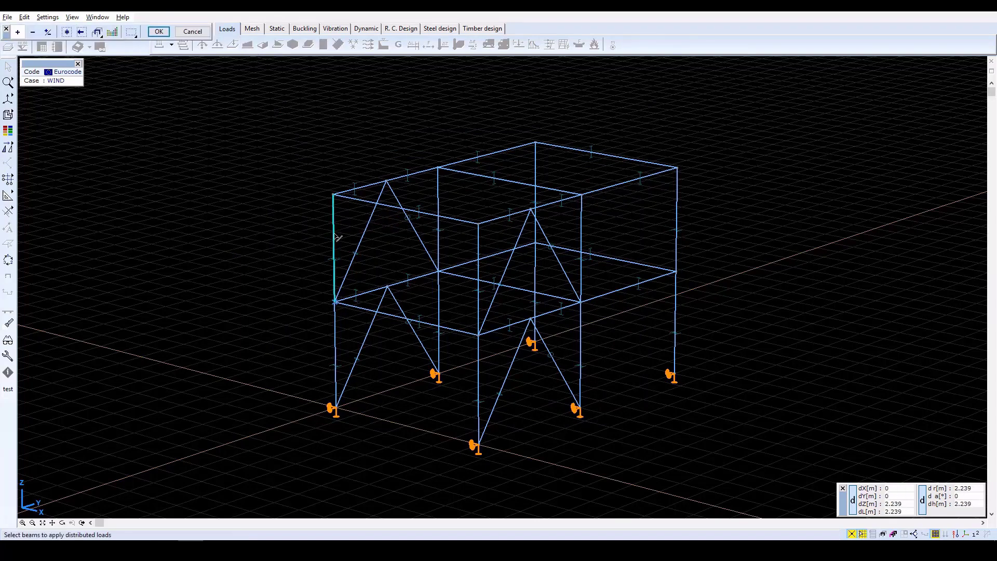
click(336, 349)
click(536, 162)
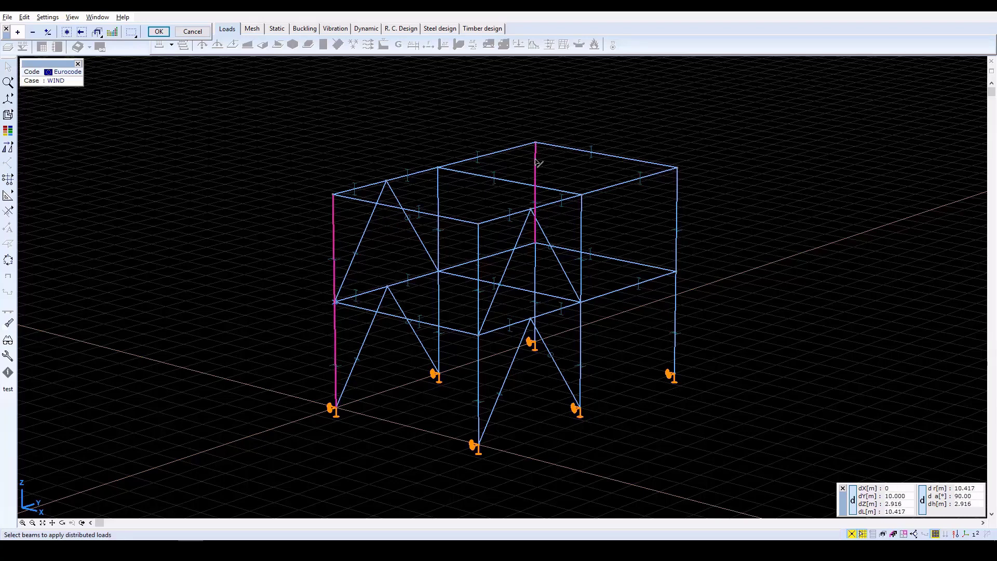
click(535, 260)
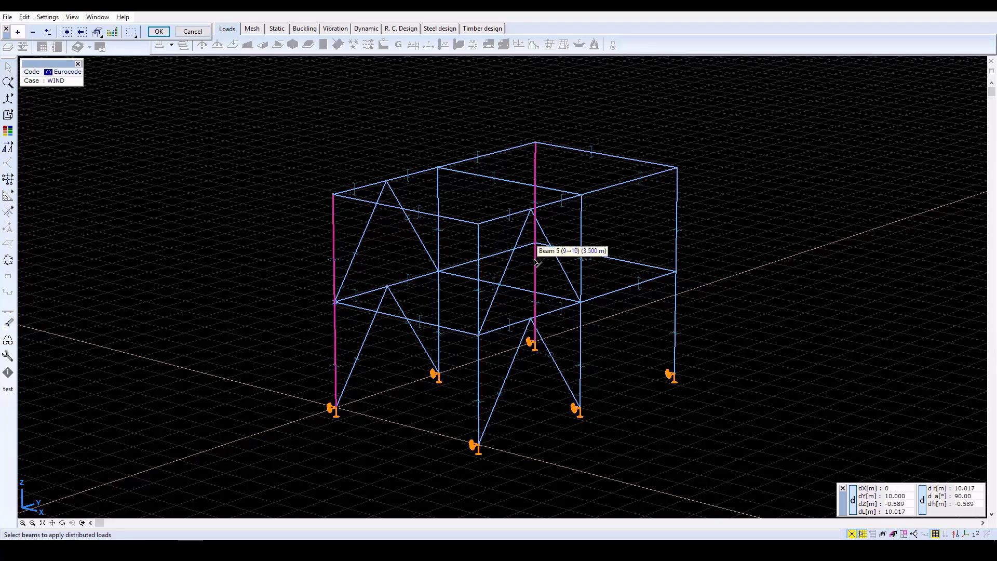
click(158, 32)
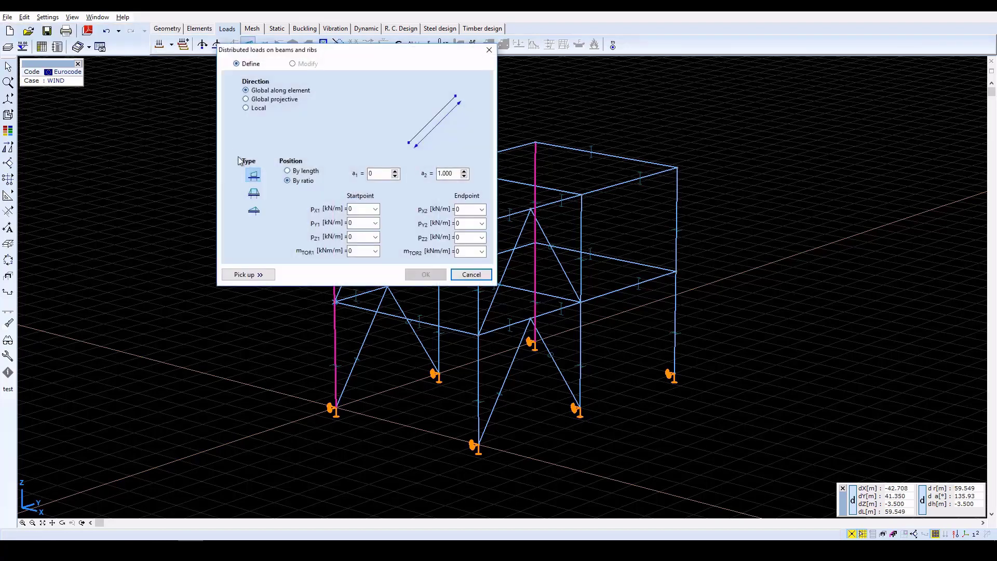
click(358, 209)
text(6)
key(Tab)
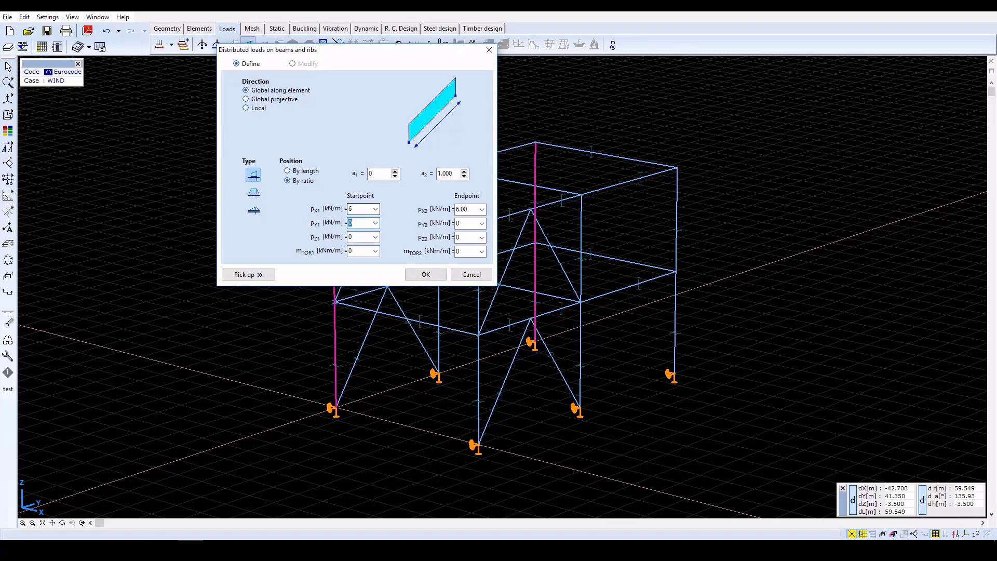
click(412, 275)
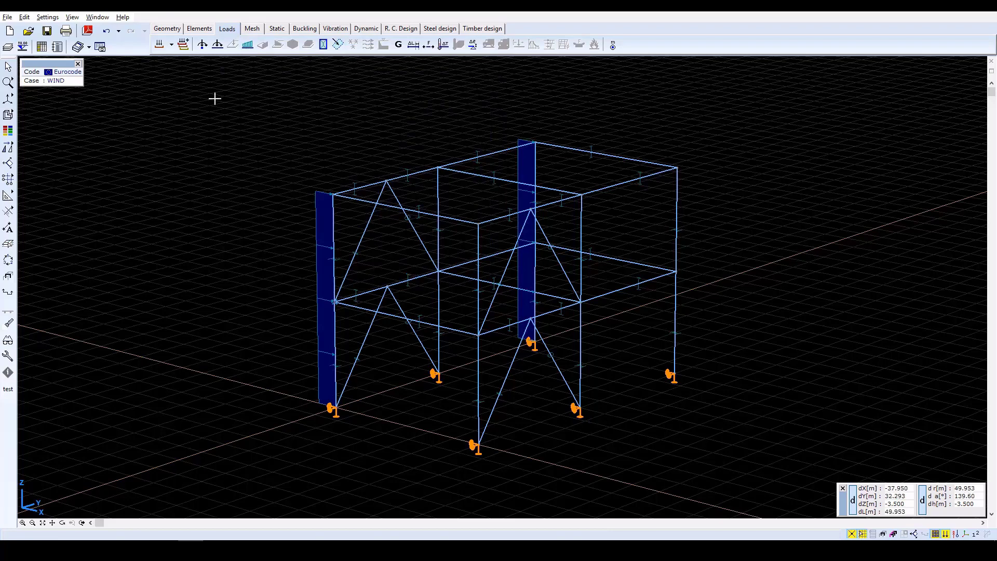
Step: Apply a uniform distributed load of pX = 12 kN/m, global along element, to both storeys of the middle windward column
click(248, 45)
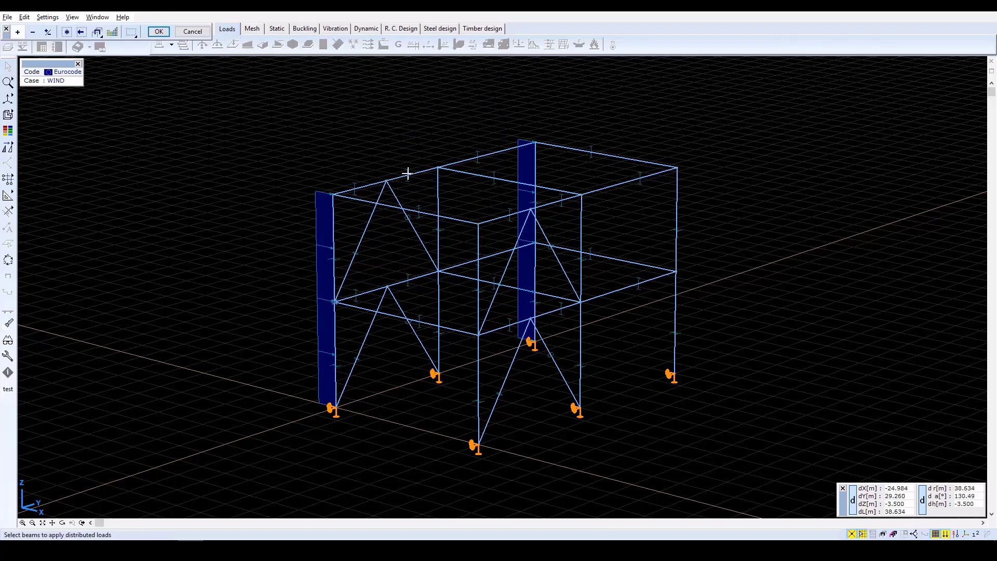
click(440, 191)
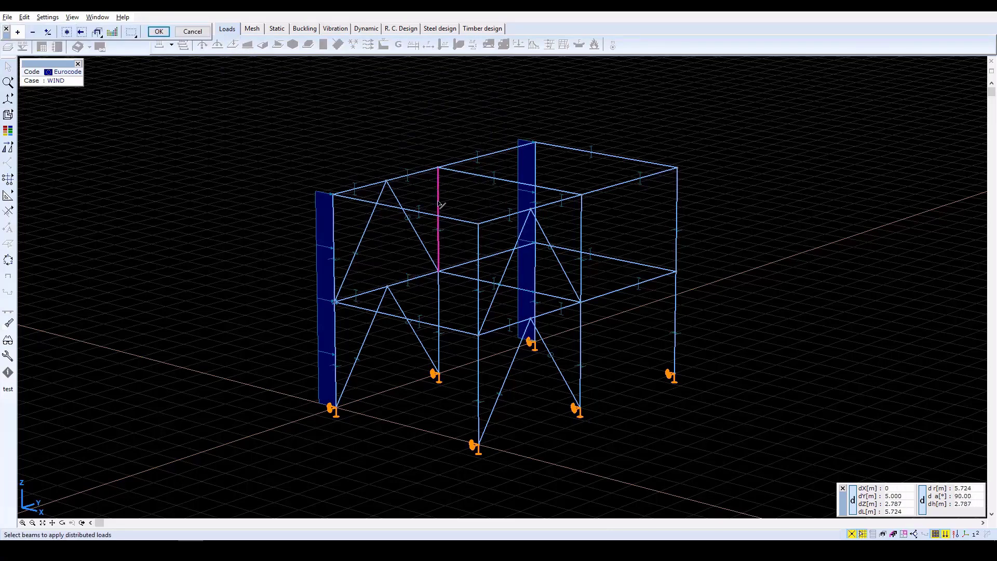
click(440, 292)
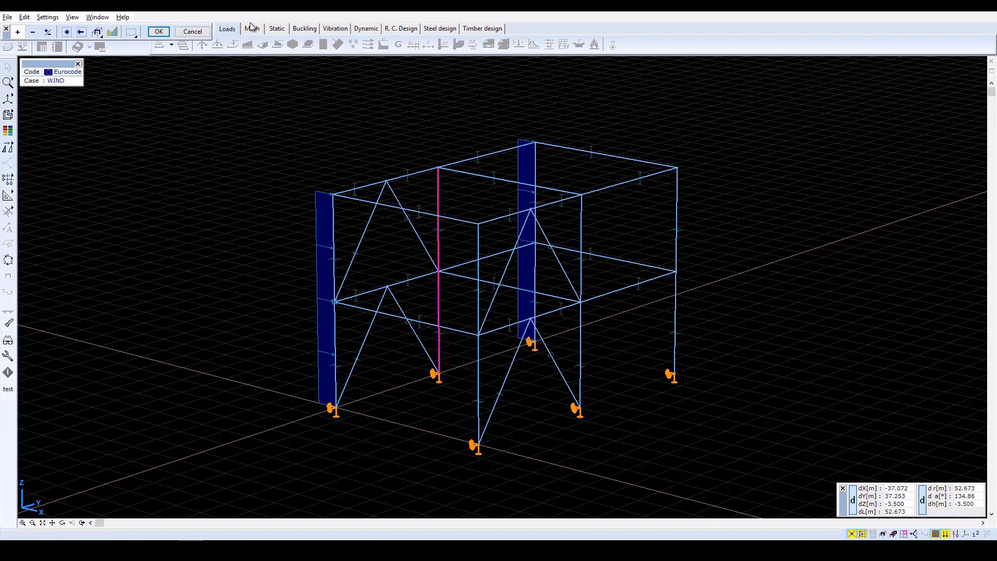
click(159, 33)
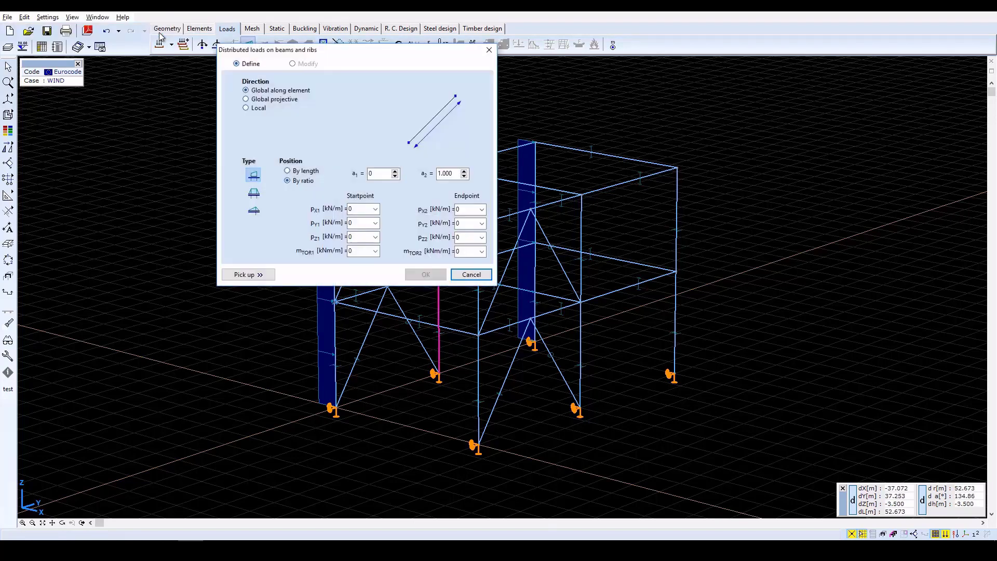
double_click(363, 209)
text(12)
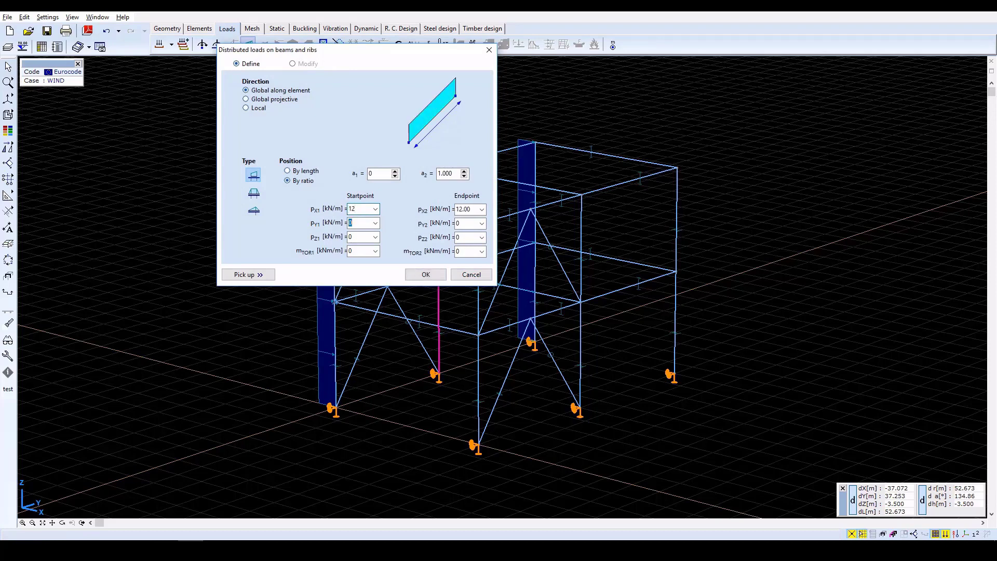
key(Tab)
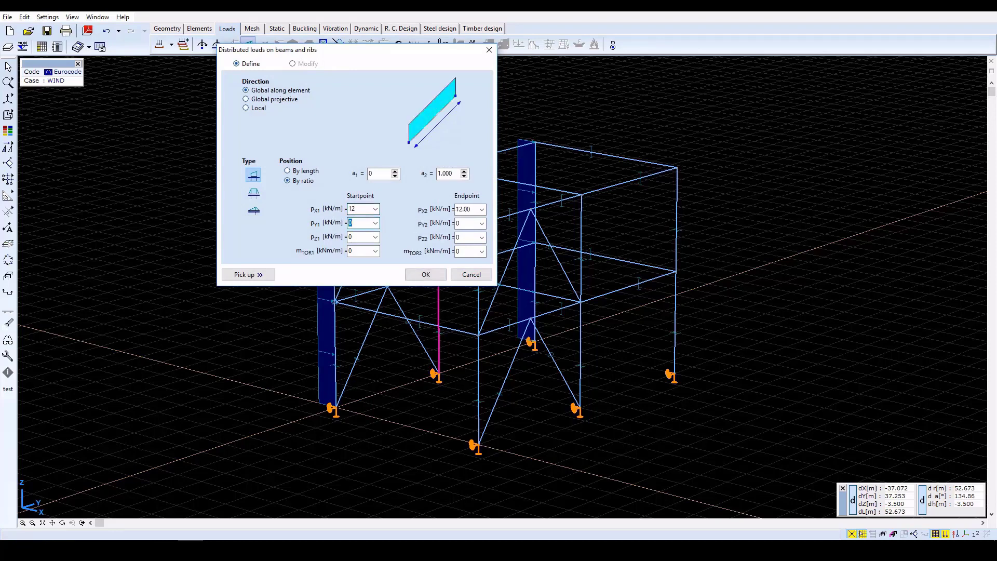
click(425, 274)
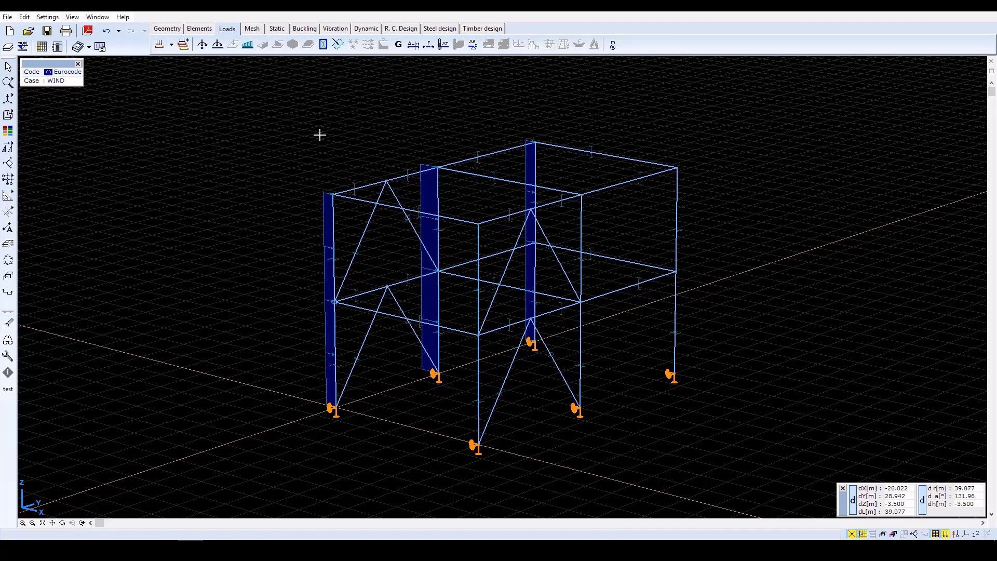
Step: Add a custom ULS load combination by load cases with factors of 1.50 for LIVE LOAD 1 and 1.50 for WIND
click(183, 44)
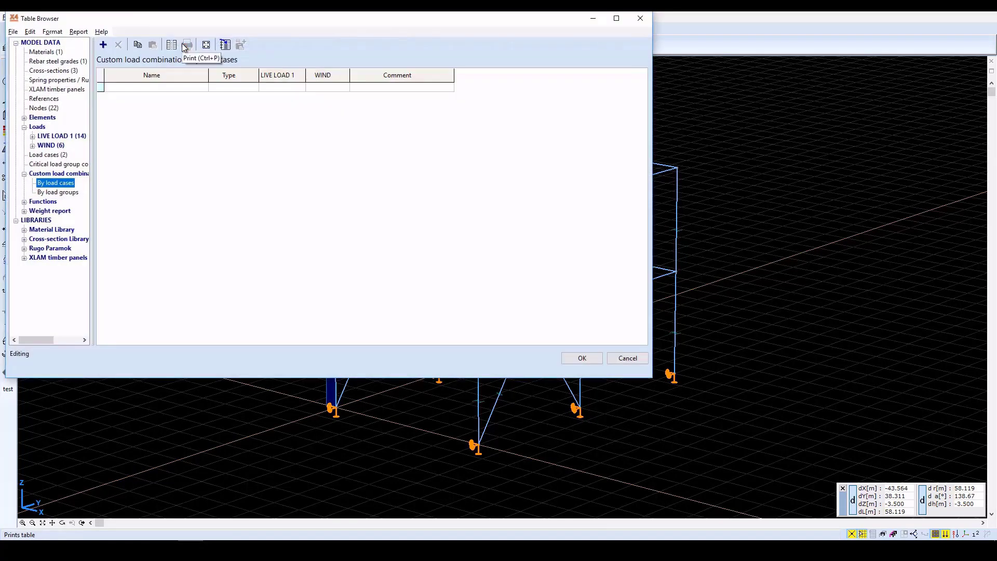
click(103, 45)
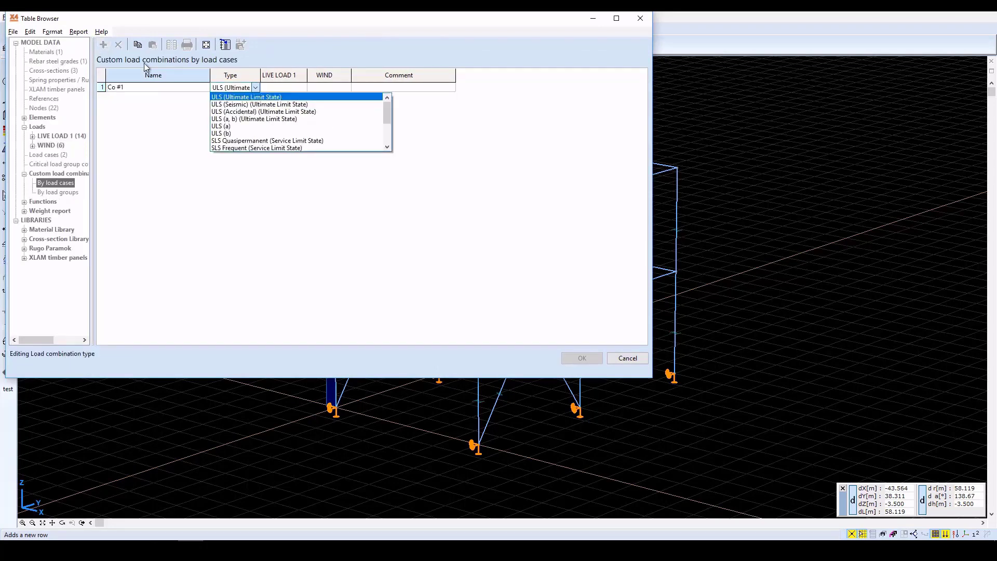
click(244, 92)
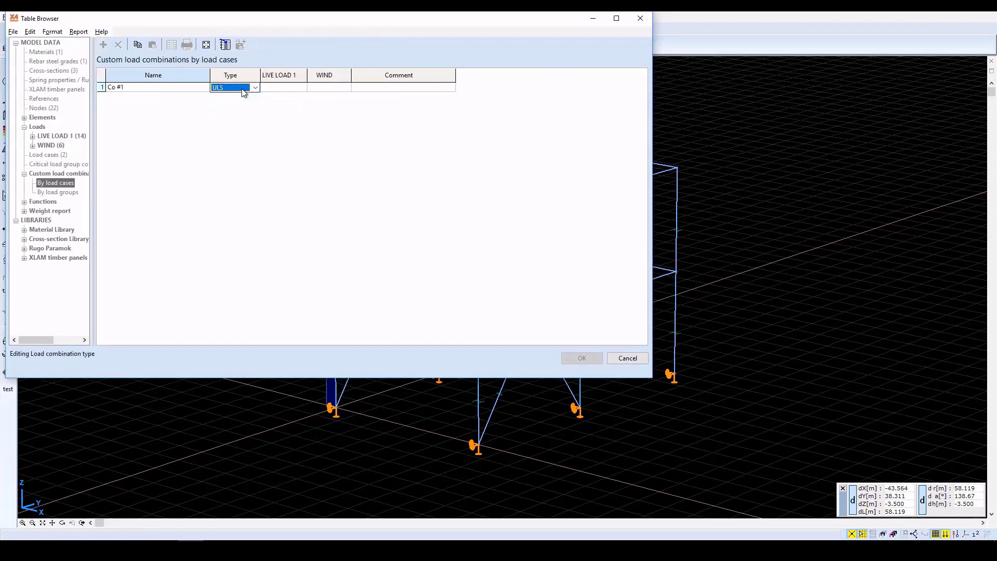
key(Tab)
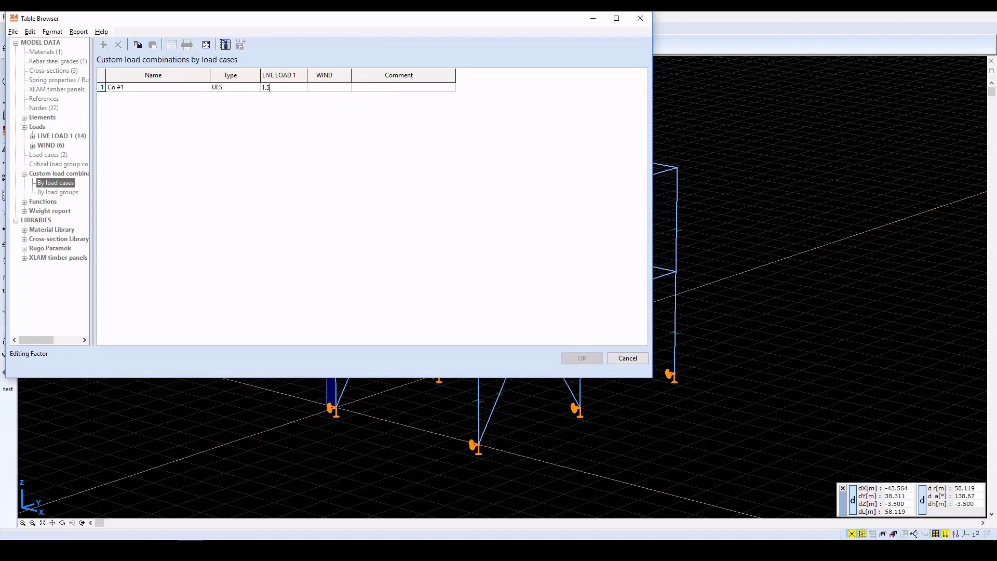
key(Tab)
text(1)
key(Tab)
click(242, 90)
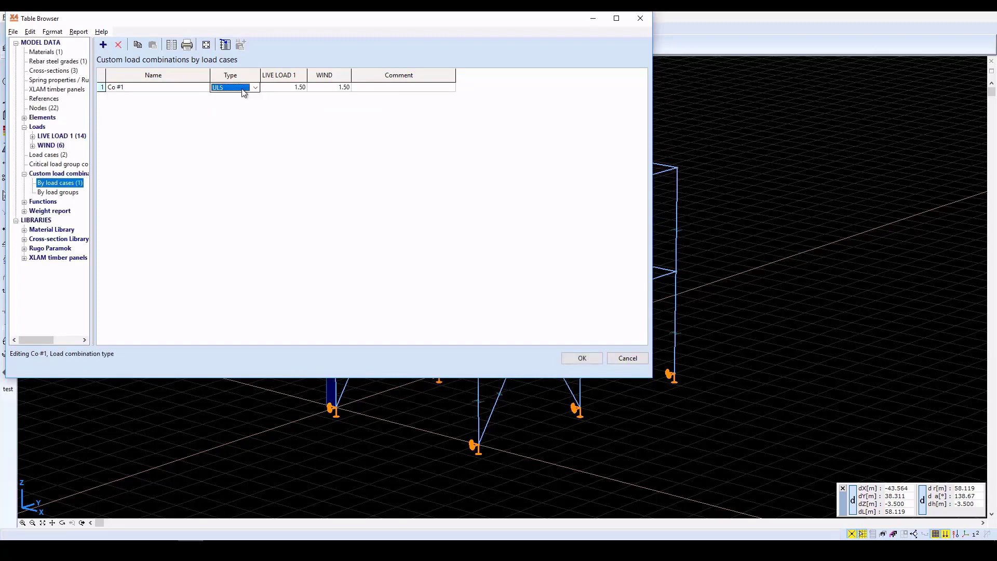
click(573, 356)
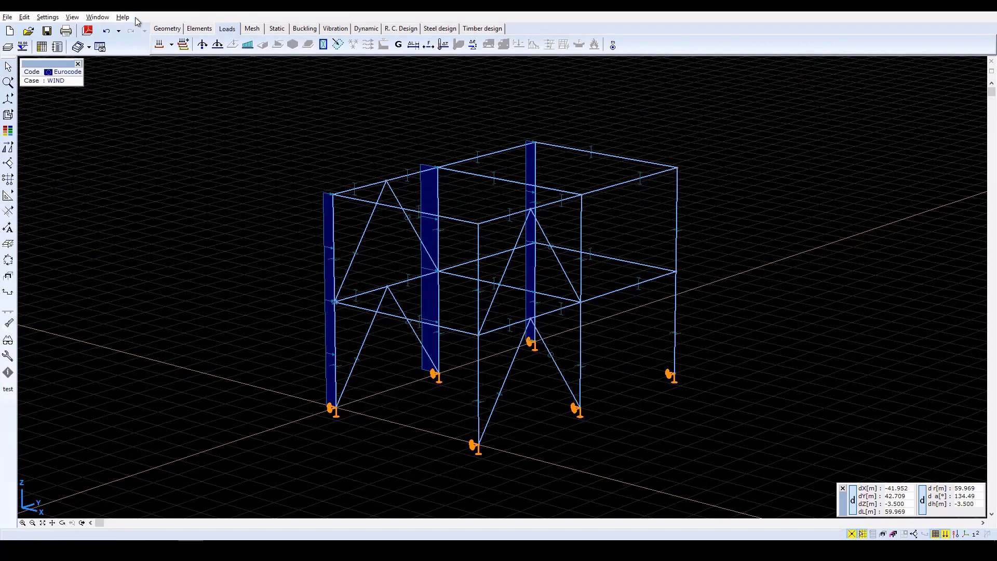
Step: Turn off the display of cross-section shape and all load symbols
click(8, 340)
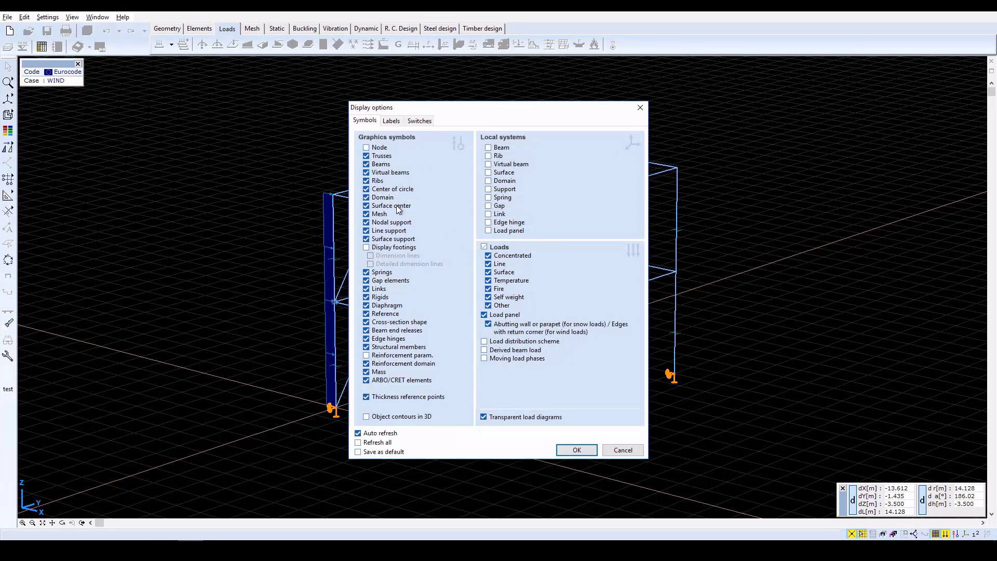
click(367, 323)
click(485, 248)
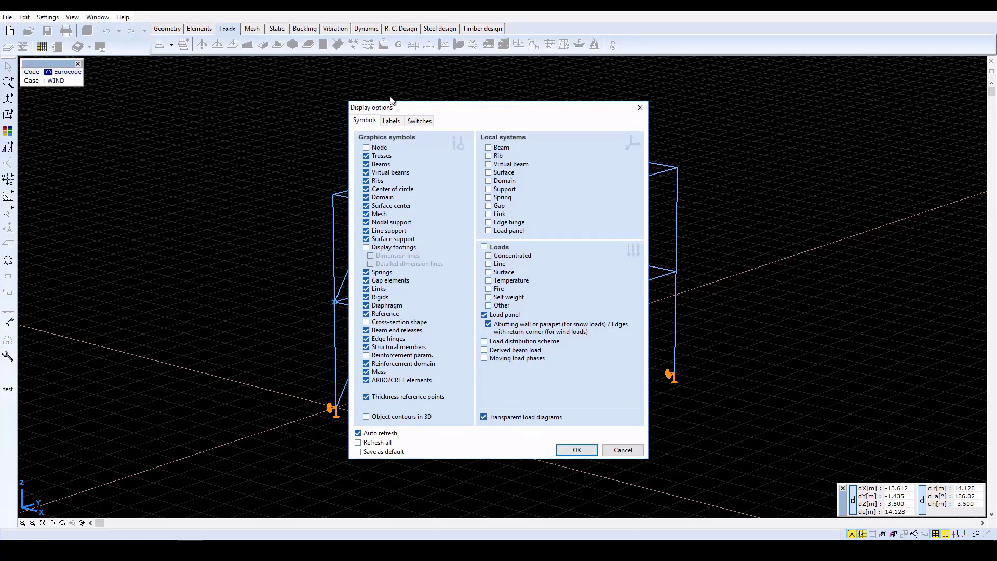
click(392, 121)
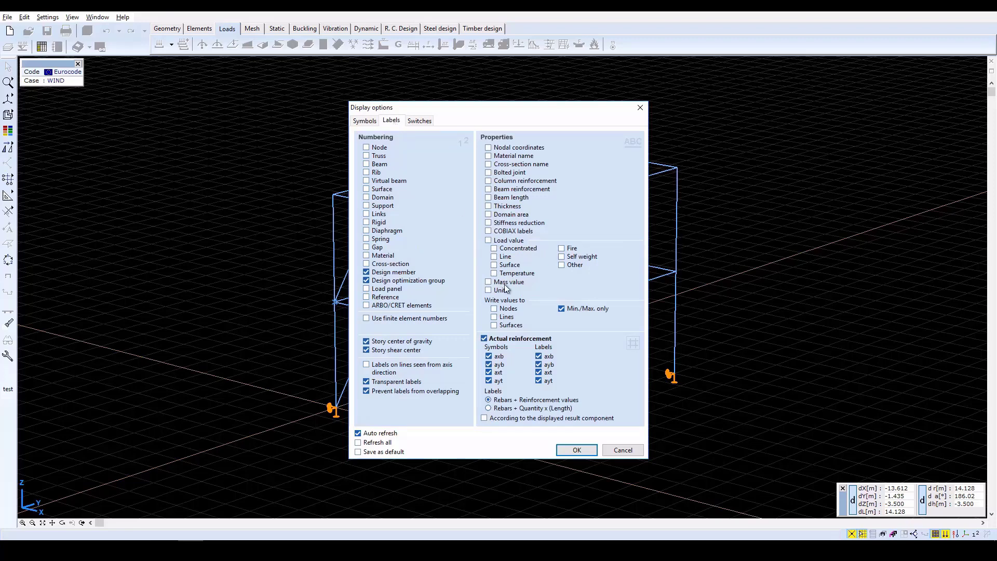
click(576, 451)
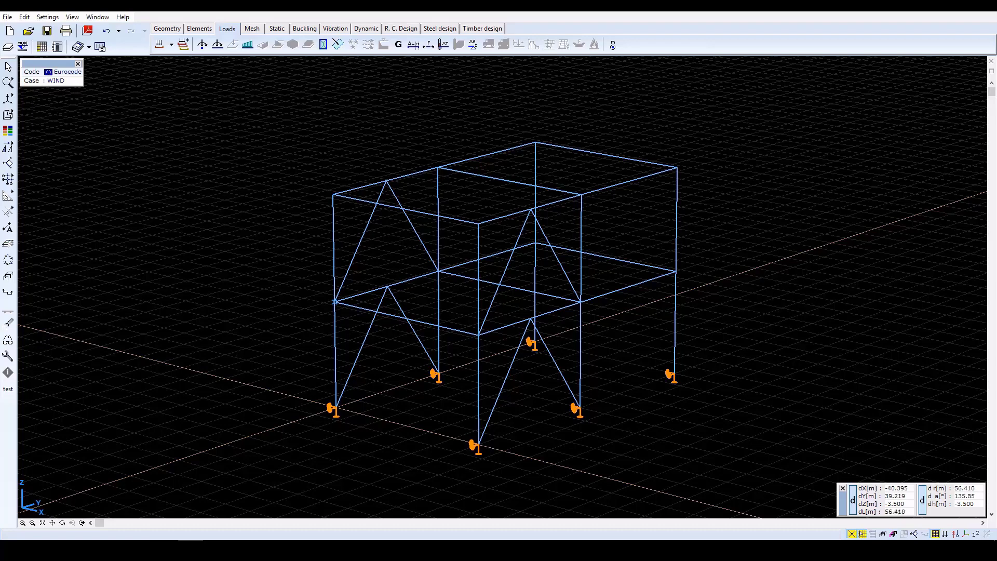
Step: Run the linear static analysis of the frame and review its solver statistics
click(280, 28)
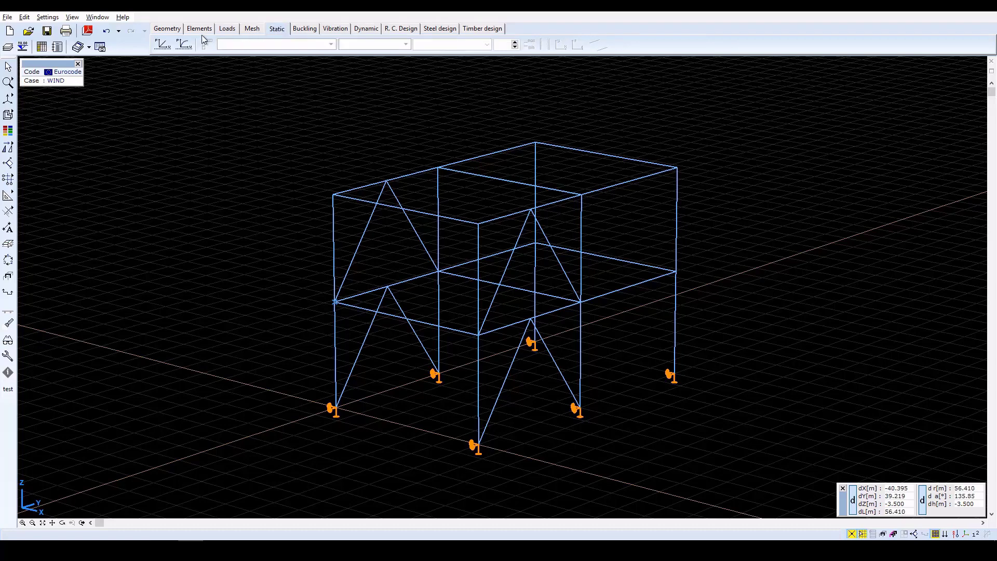
click(162, 44)
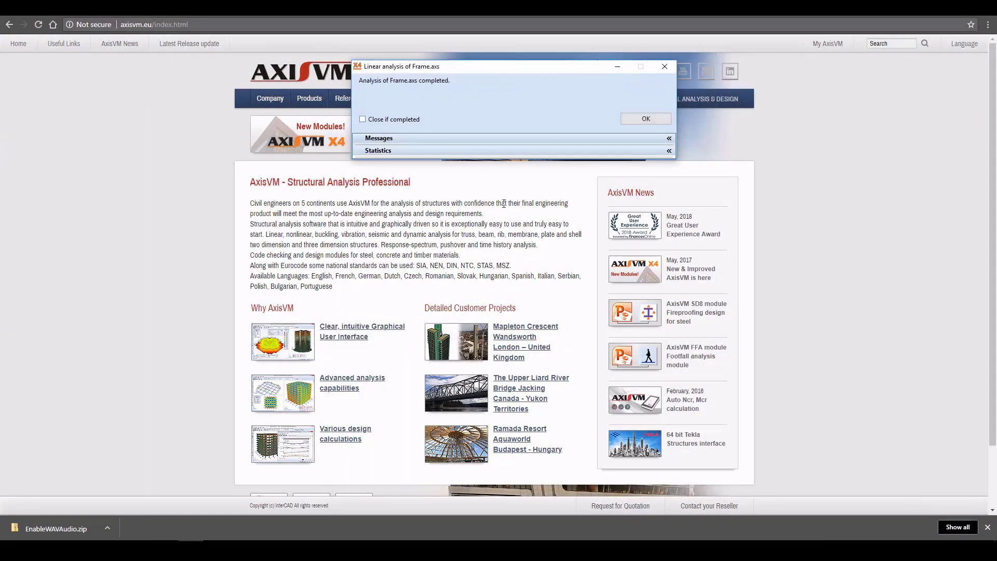
click(669, 151)
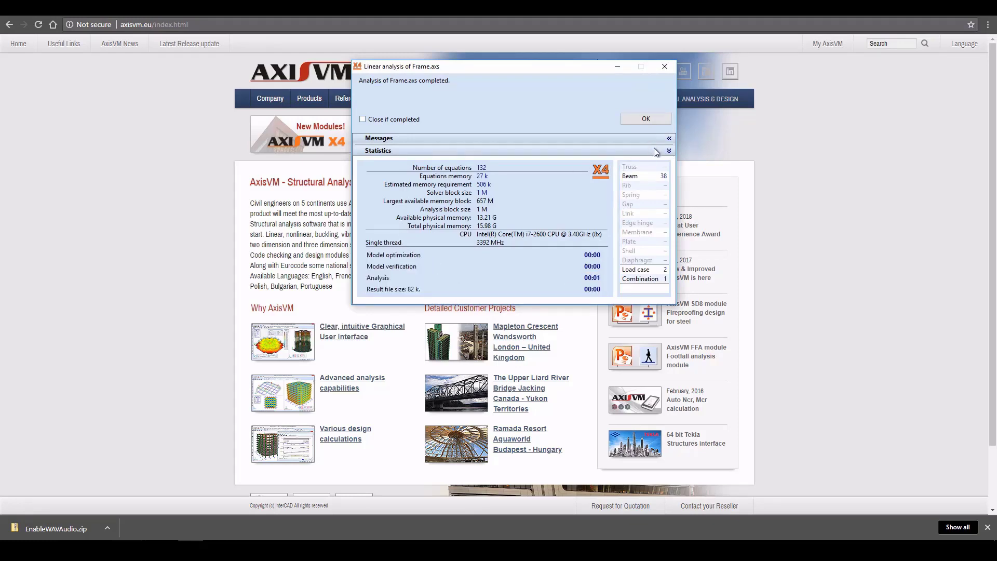
click(646, 119)
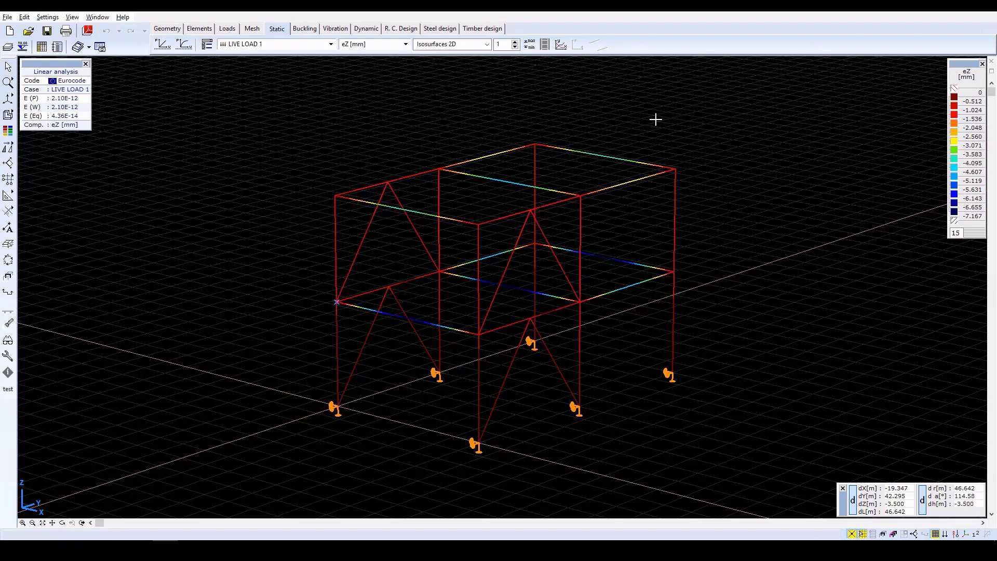
Step: Display the eZ displacements of the ULS combination as a Diagram in the X-Z plane view
click(328, 44)
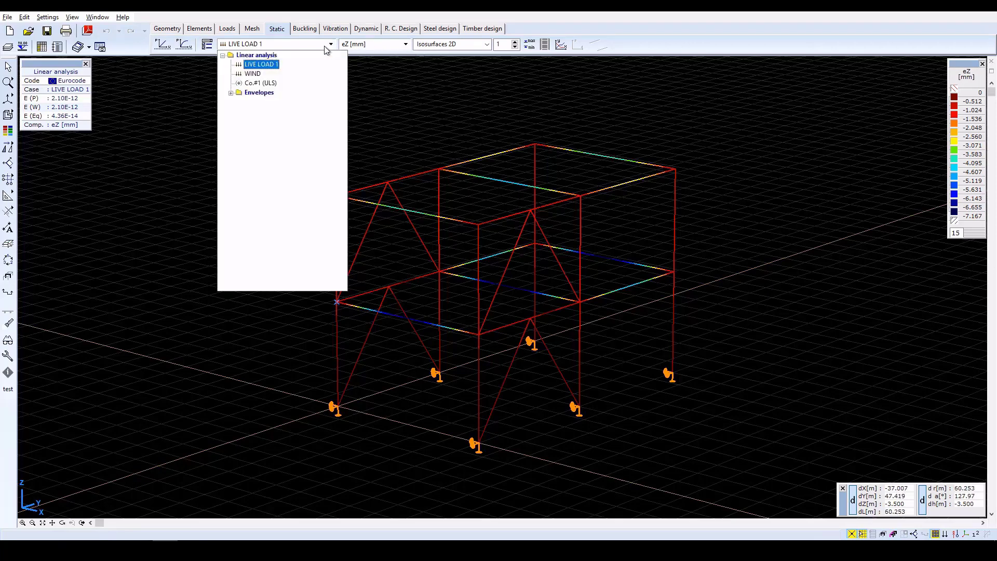
click(262, 84)
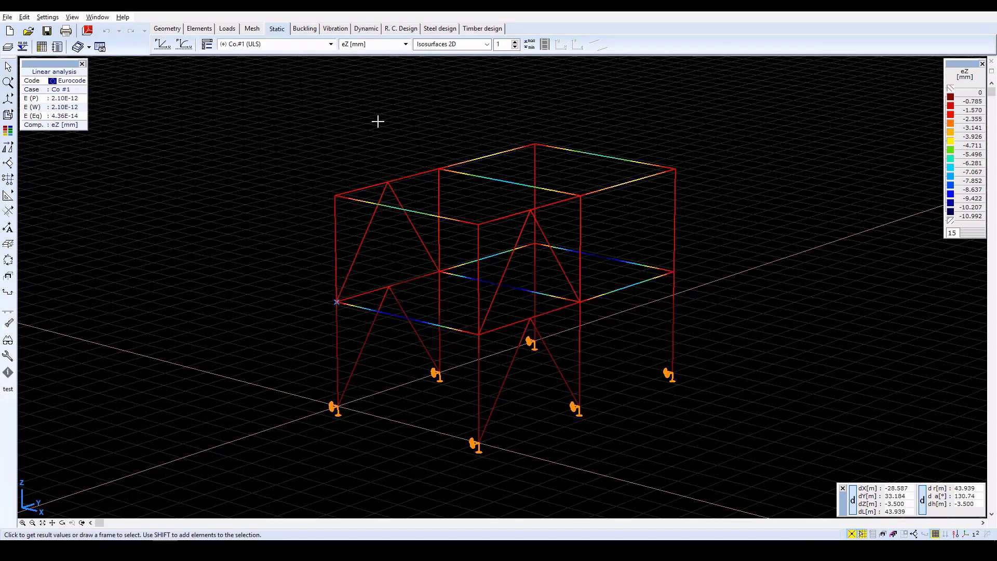
click(438, 46)
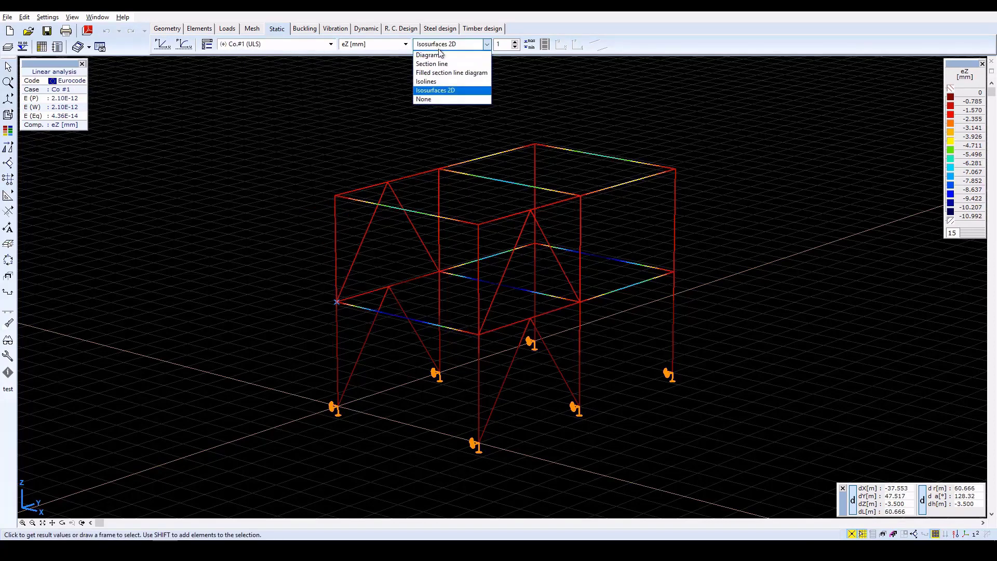
click(440, 55)
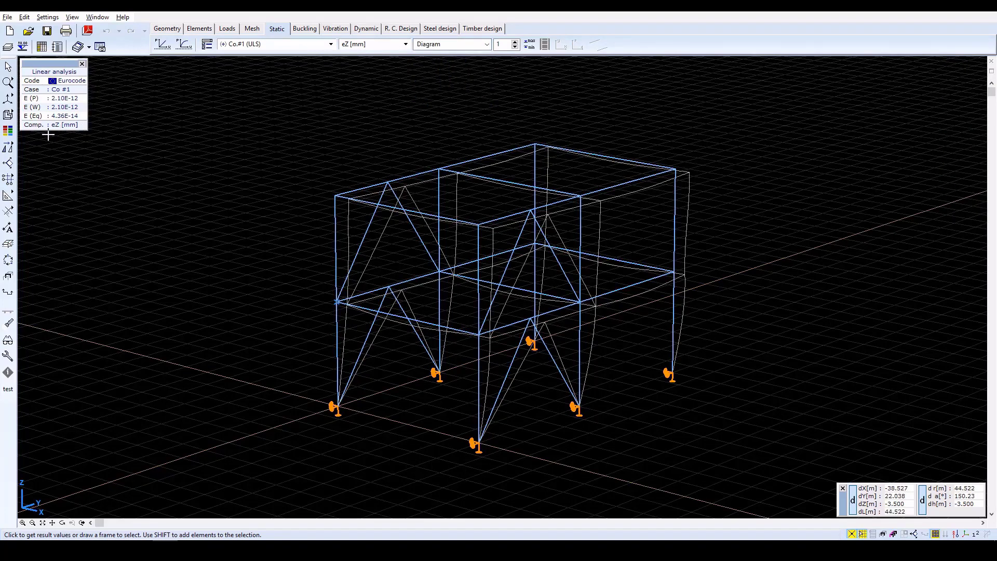
mouse_move(14, 143)
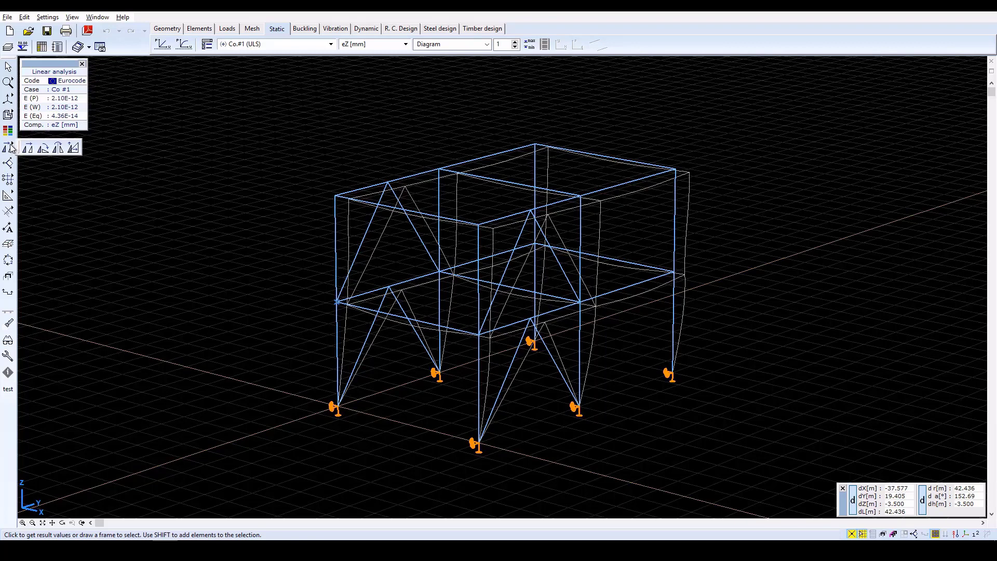
mouse_move(13, 100)
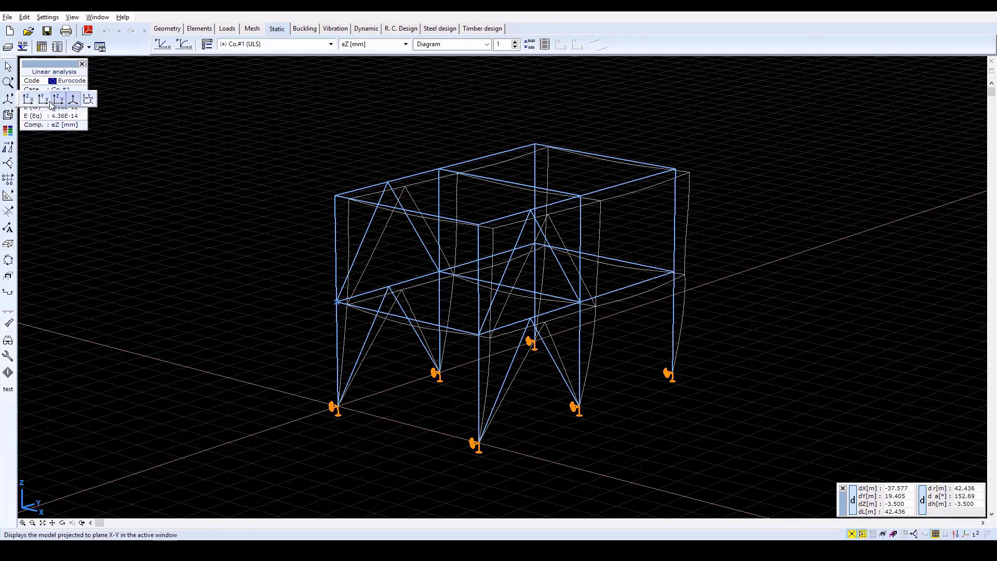
click(29, 99)
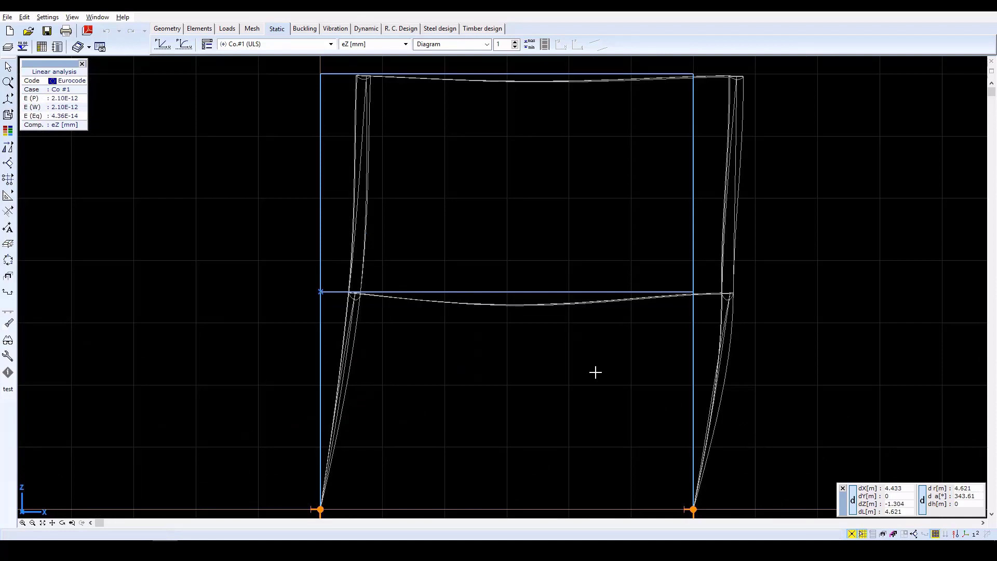
Step: Define a new part named 1, selected from the entire model, containing the braced frame and supports at X = 6 m
scroll(595, 373, down, 2)
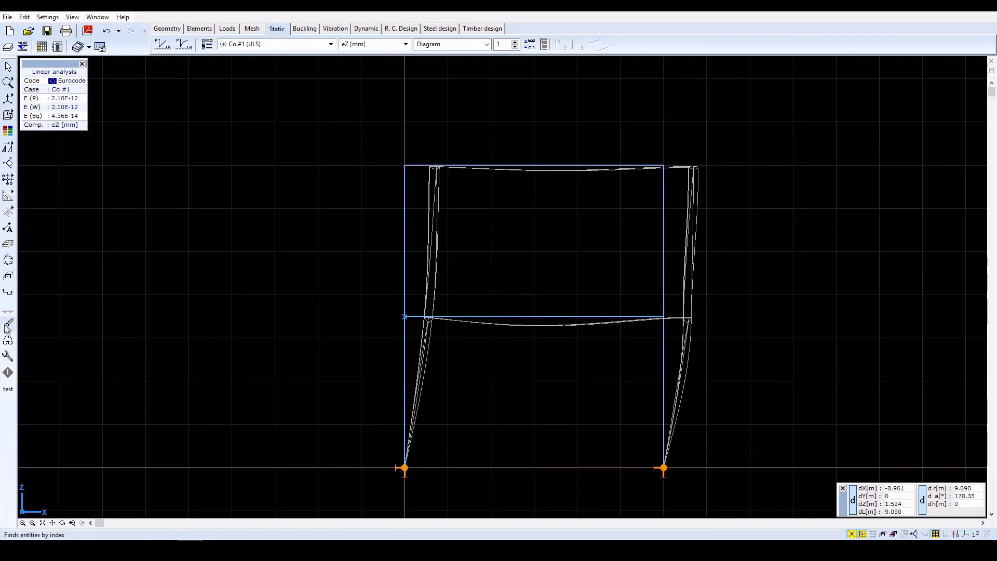
click(7, 280)
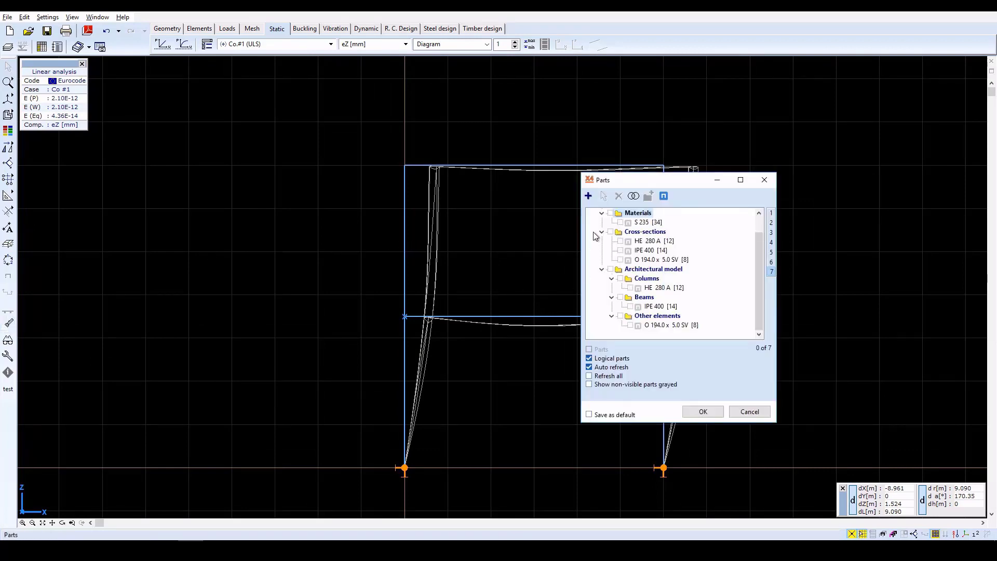
click(589, 197)
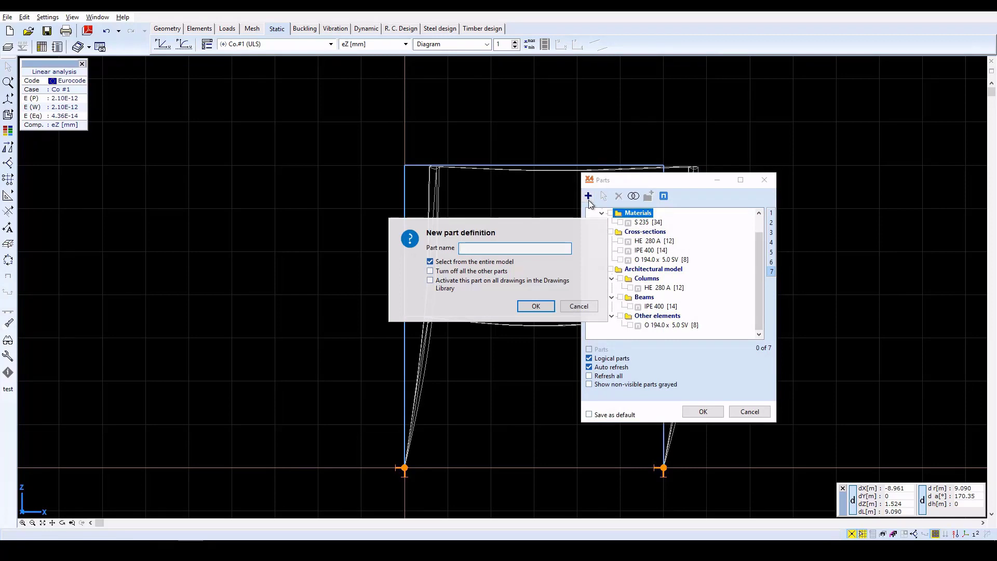
text(1)
click(536, 307)
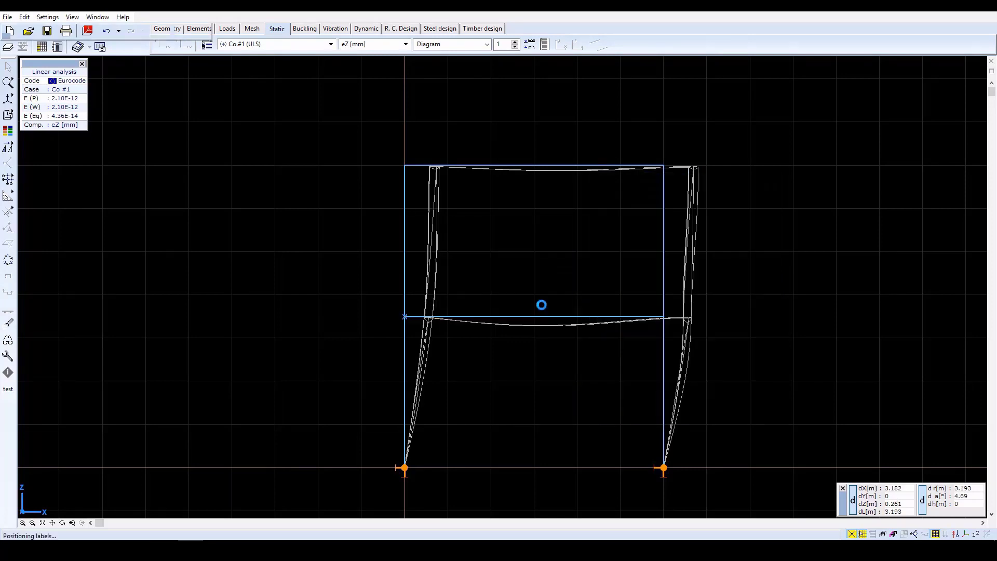
click(383, 349)
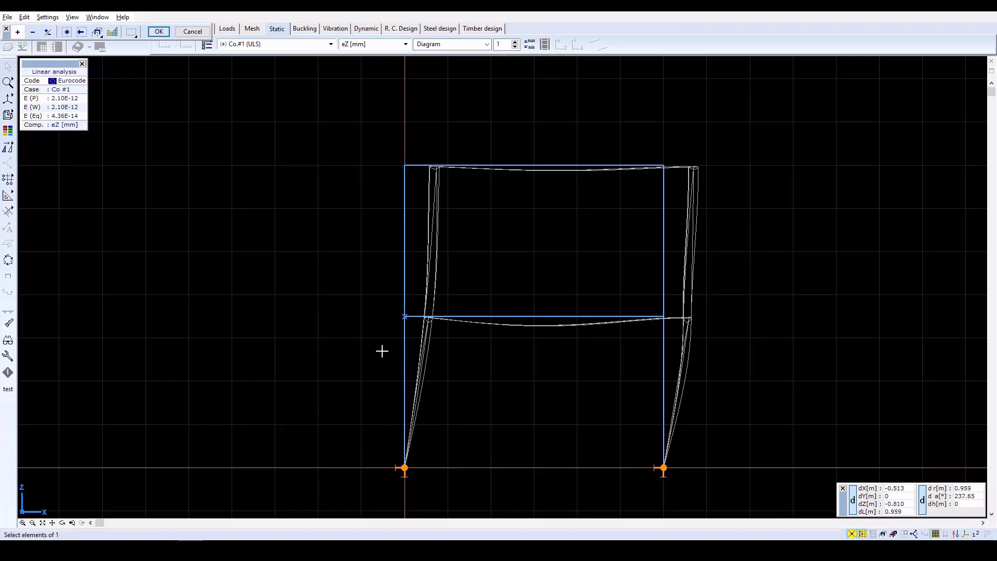
click(654, 149)
click(676, 484)
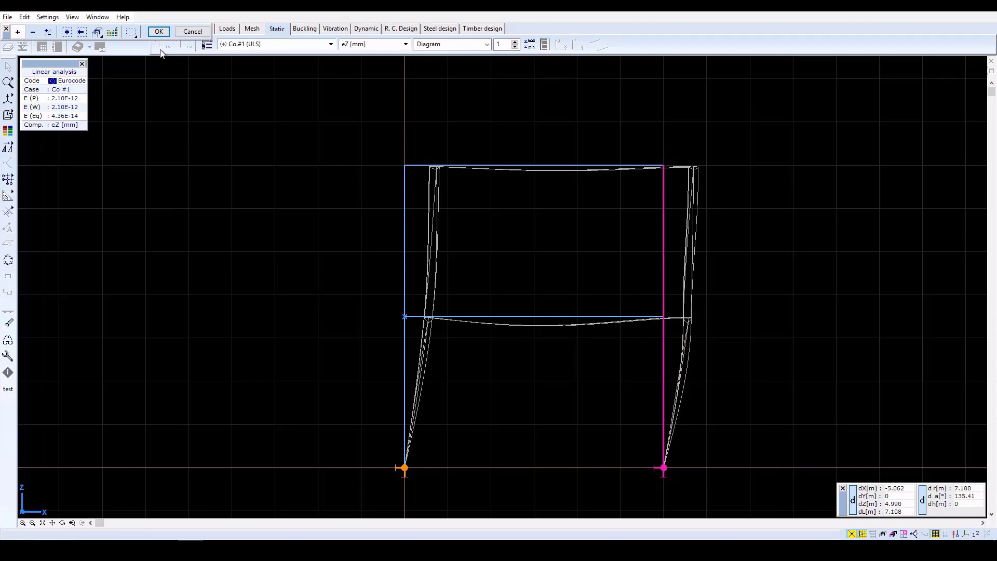
click(161, 30)
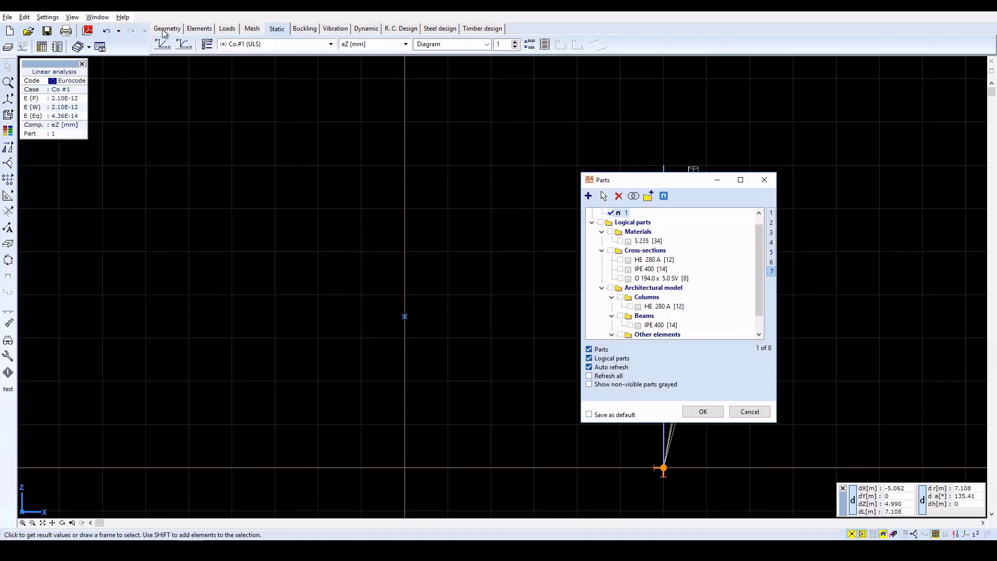
click(704, 412)
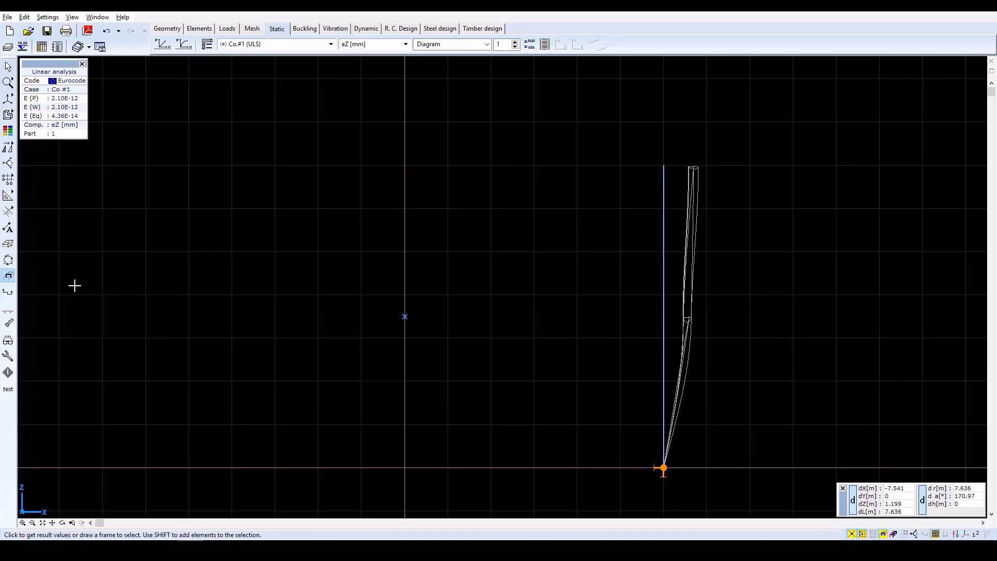
Step: View the isolated frame part in perspective and in the Y-Z plane projection
click(73, 523)
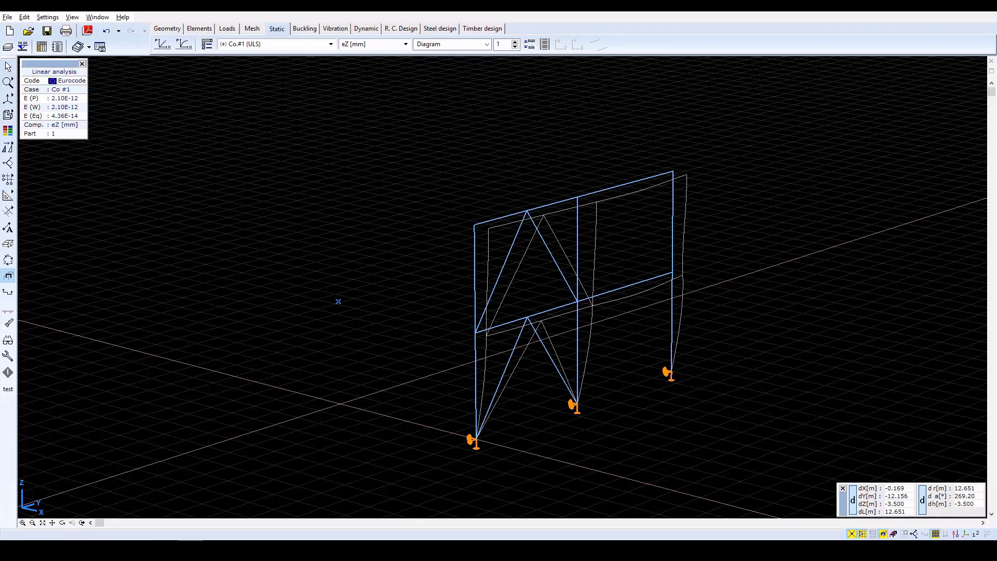
mouse_move(8, 98)
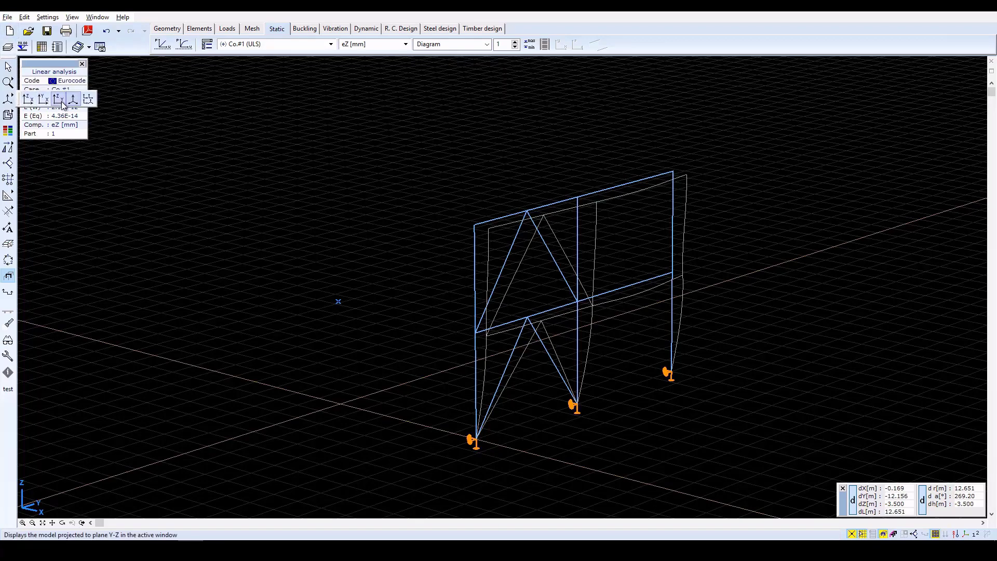
click(43, 100)
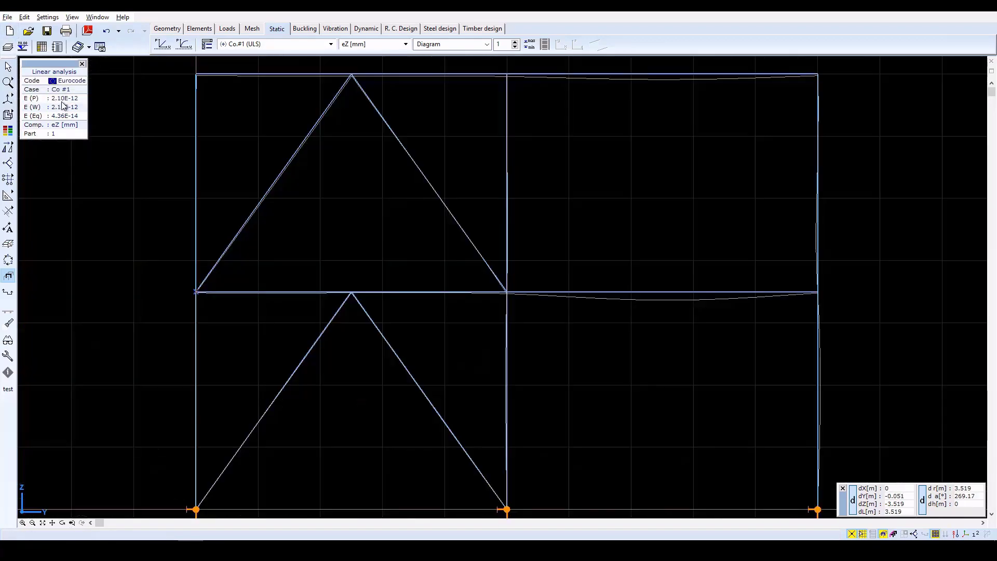
scroll(489, 267, down, 2)
scroll(491, 268, up, 1)
right_click(489, 268)
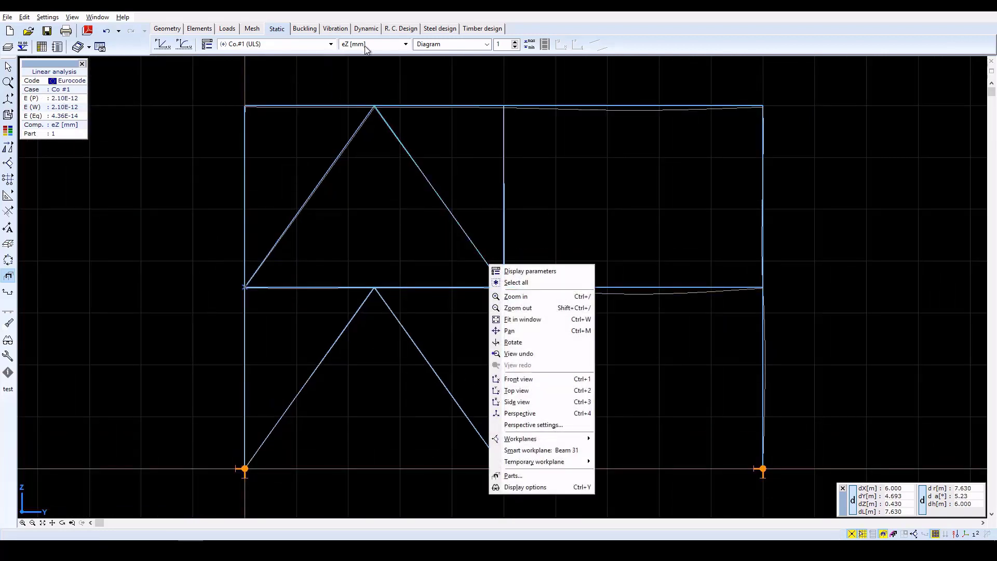
Step: Write the eZ result values on the lines in the display parameters
click(207, 45)
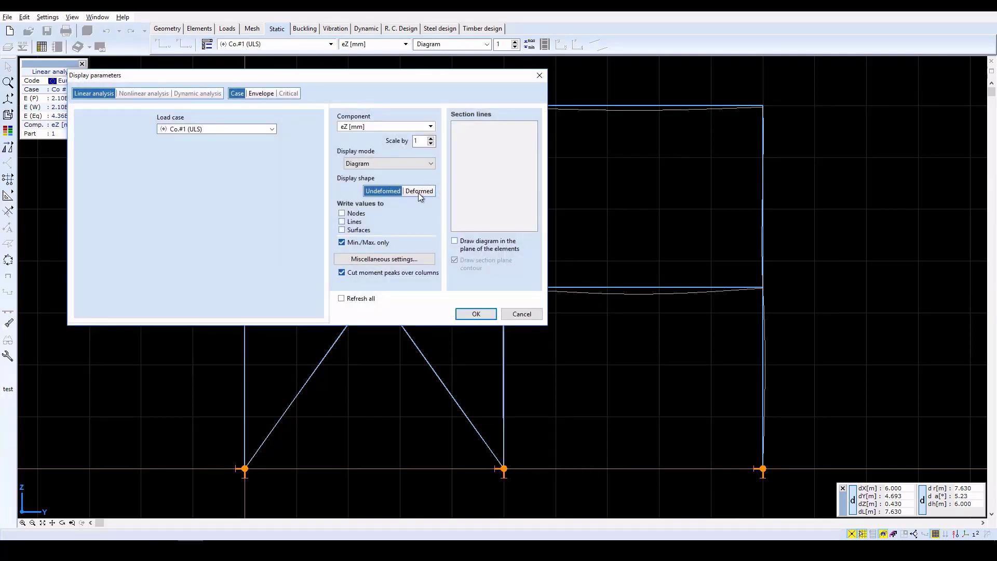
click(355, 224)
click(475, 315)
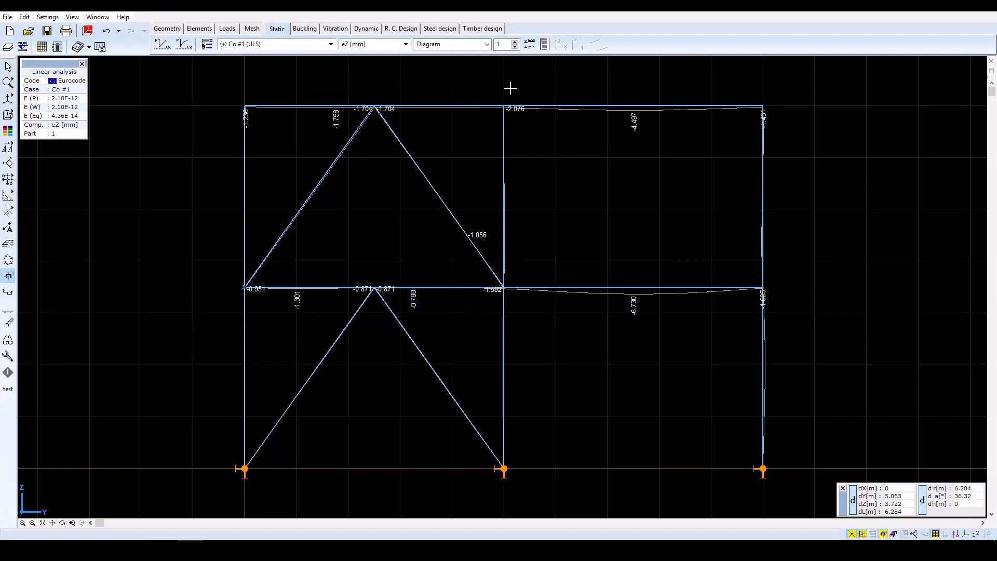
Step: Look up the minimum and maximum eZ displacements of the isolated frame part
click(530, 46)
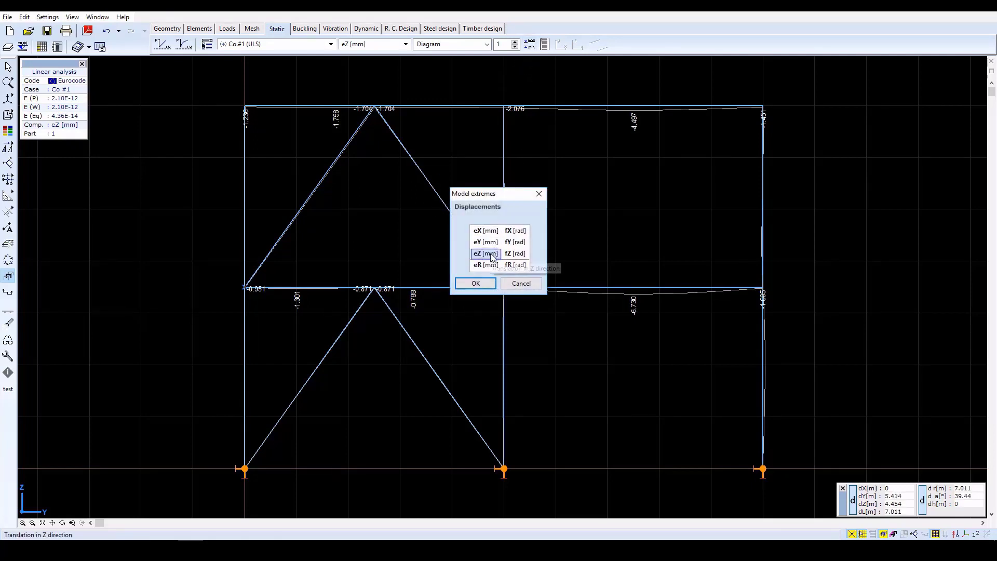
click(482, 285)
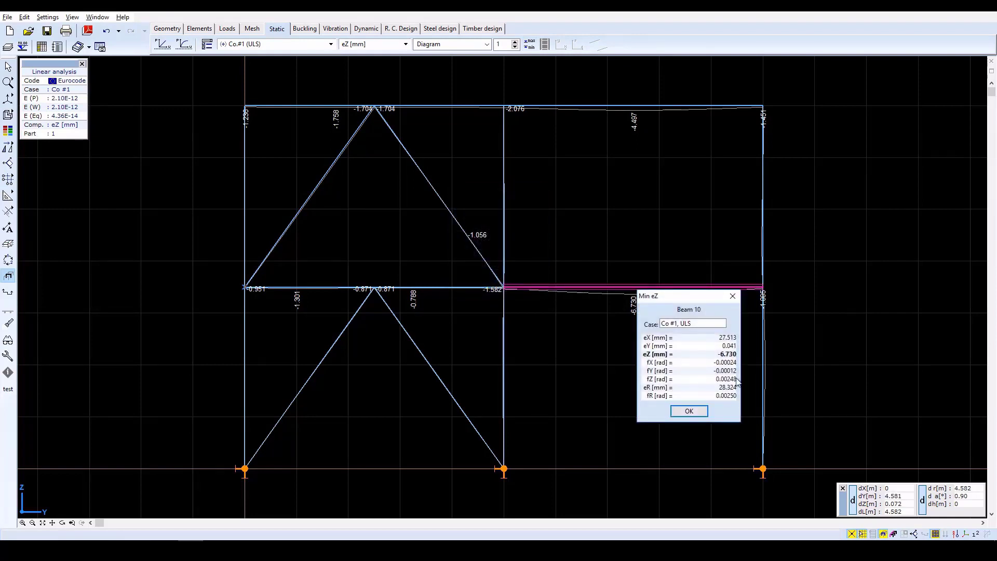
click(690, 412)
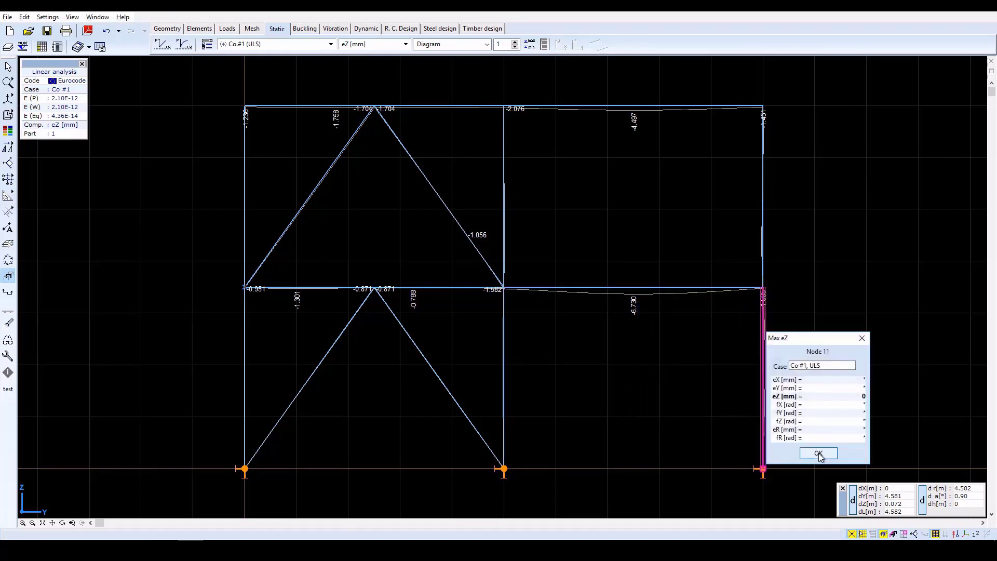
click(819, 454)
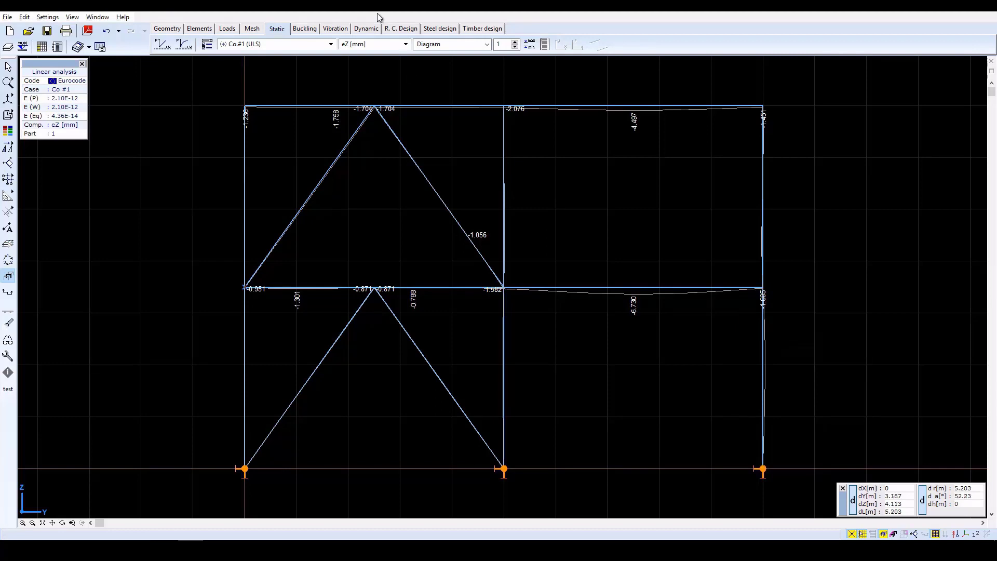
Step: Display the beam internal forces Nx and My of the ULS combination as diagrams on the frame part
click(407, 44)
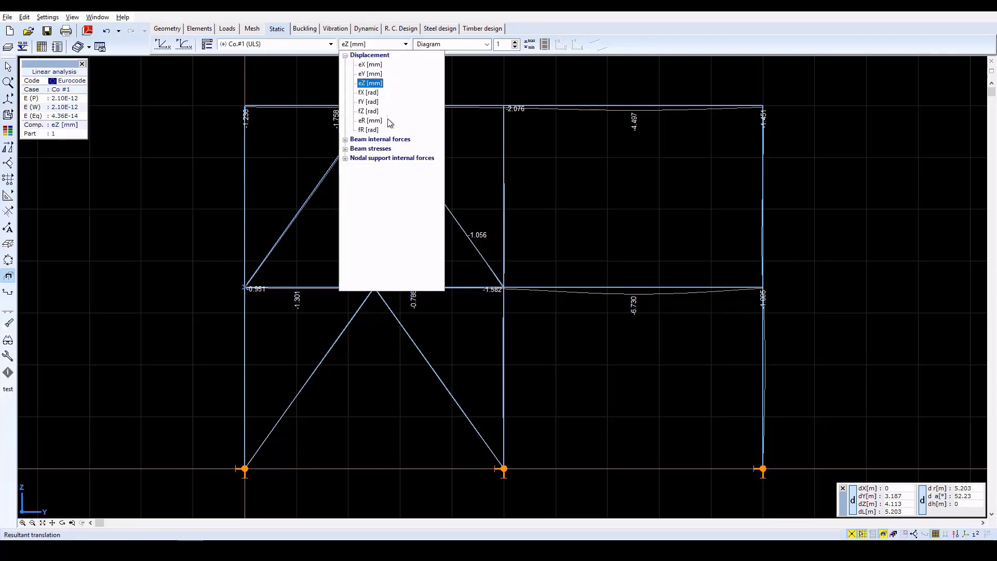
click(393, 142)
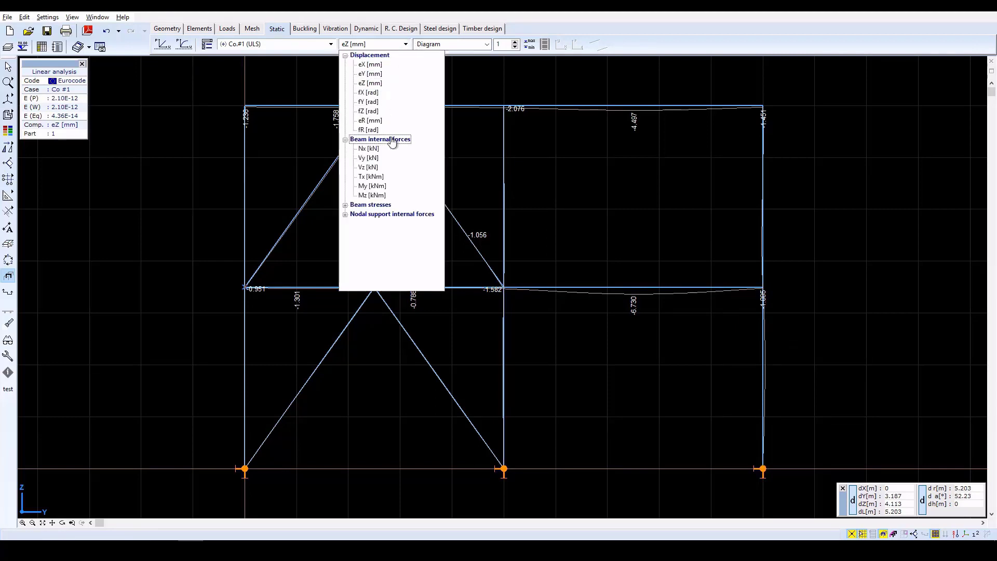
click(371, 149)
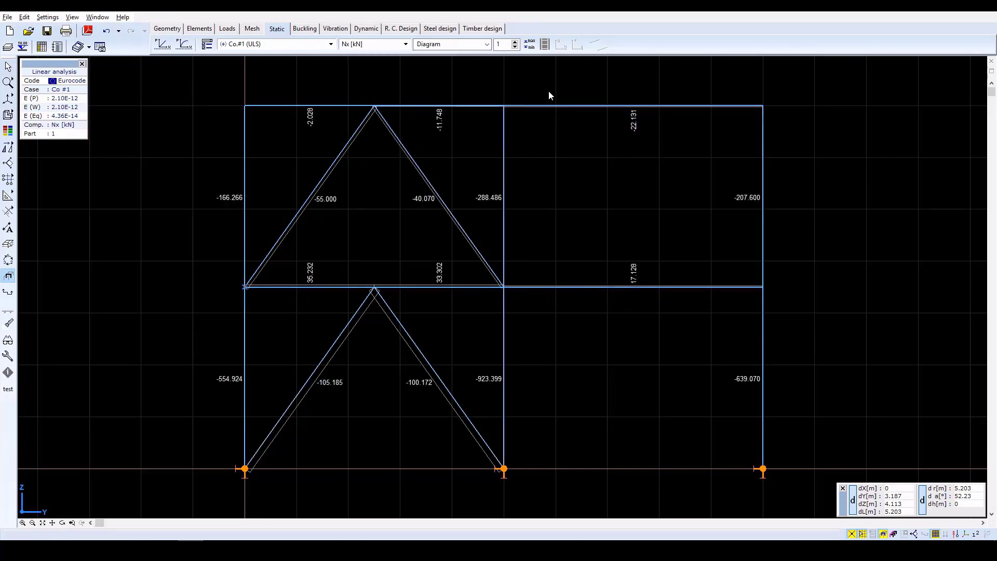
click(390, 46)
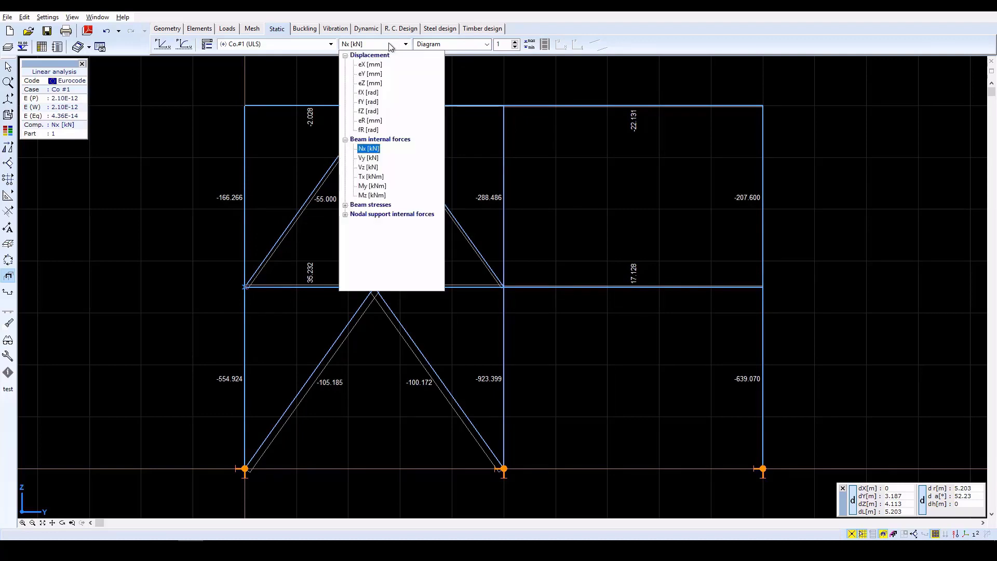
click(366, 187)
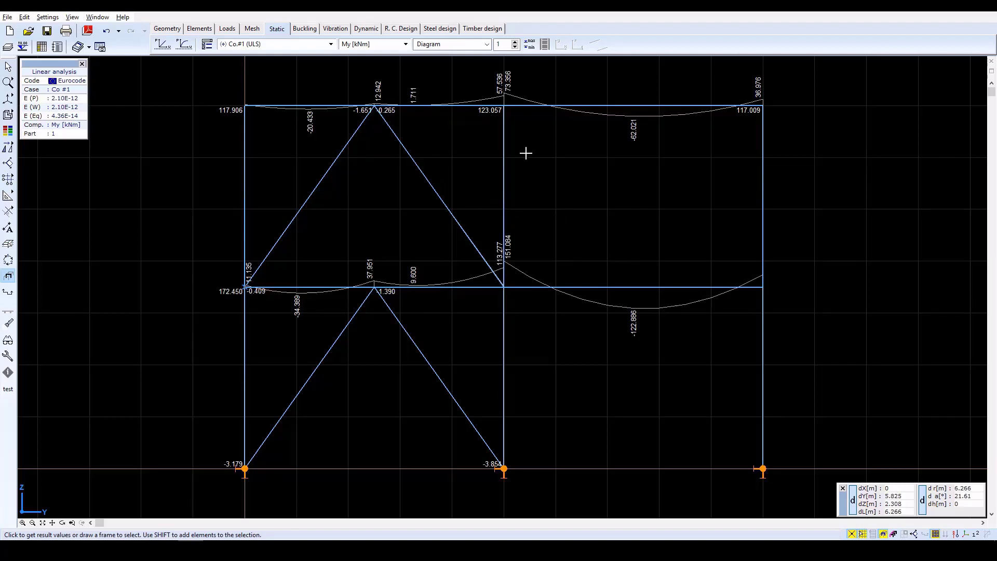
Step: Display the nodal support reaction Rz and write its values at the nodes
click(374, 45)
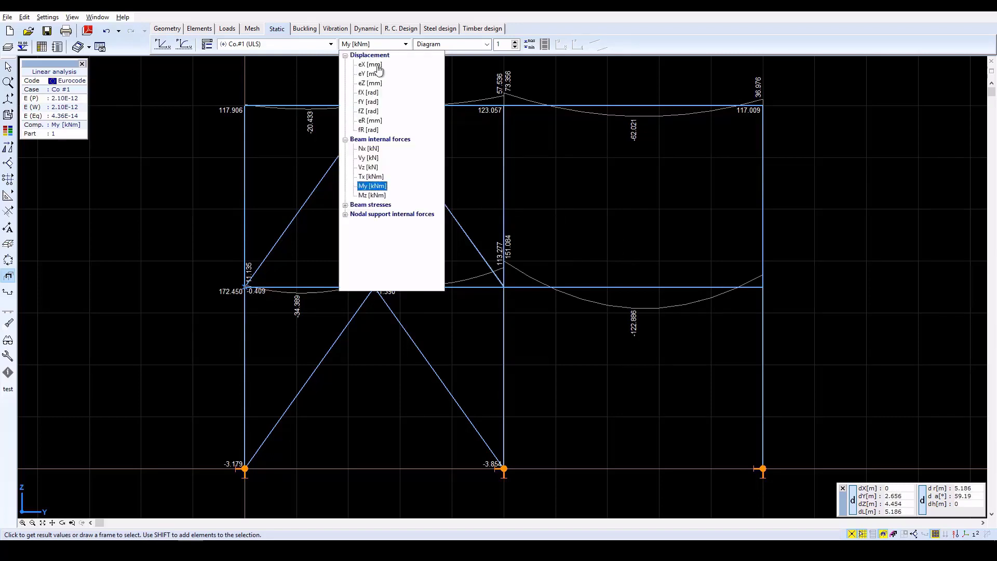
click(390, 215)
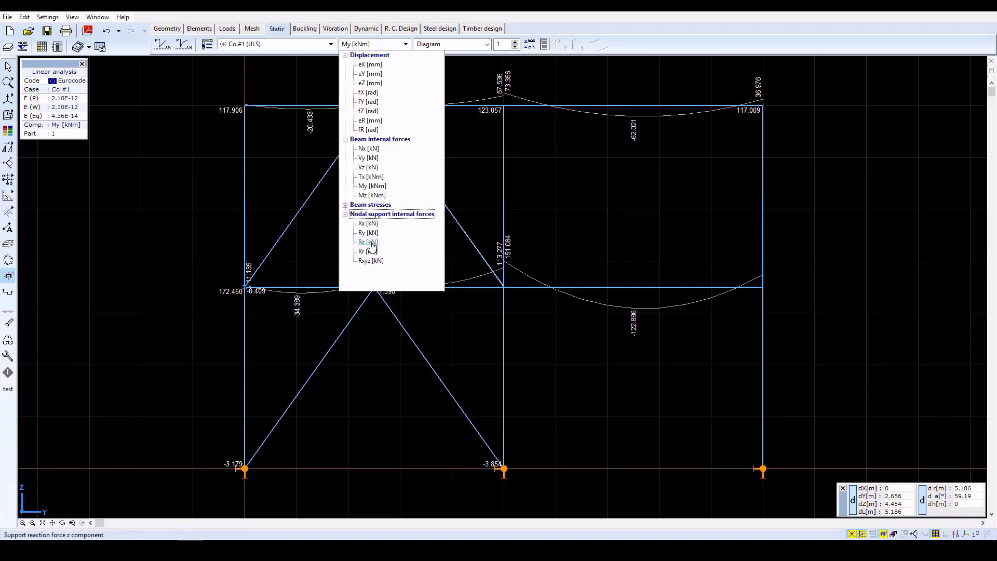
click(369, 243)
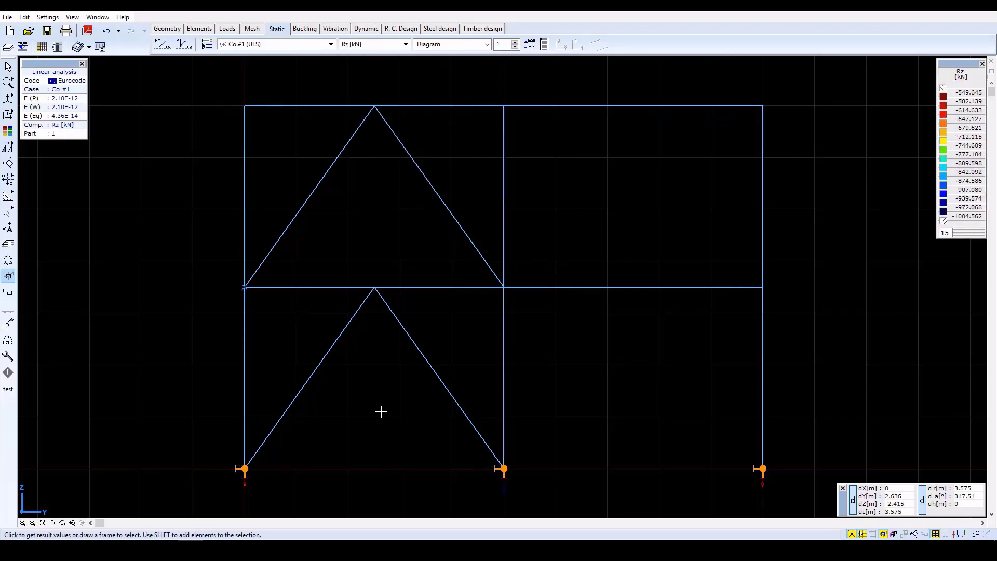
click(207, 44)
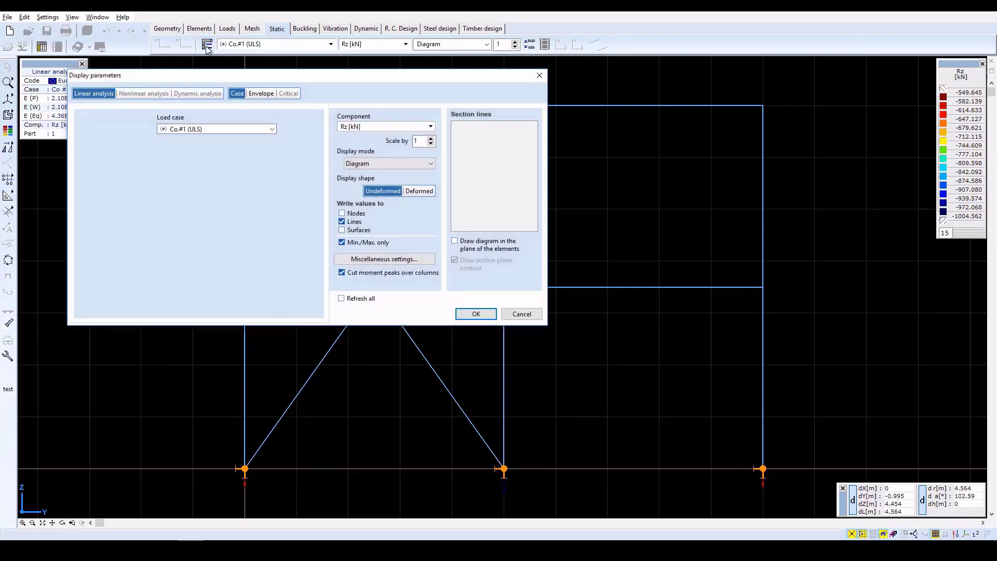
click(356, 213)
click(475, 314)
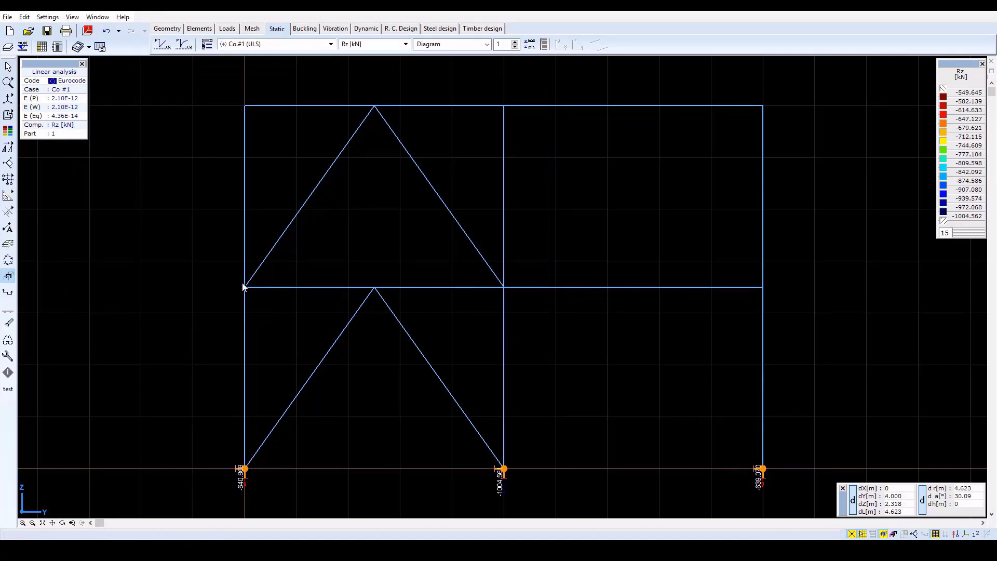
Step: Switch to the perspective view and turn off the part filter to show the whole model
click(71, 523)
click(884, 534)
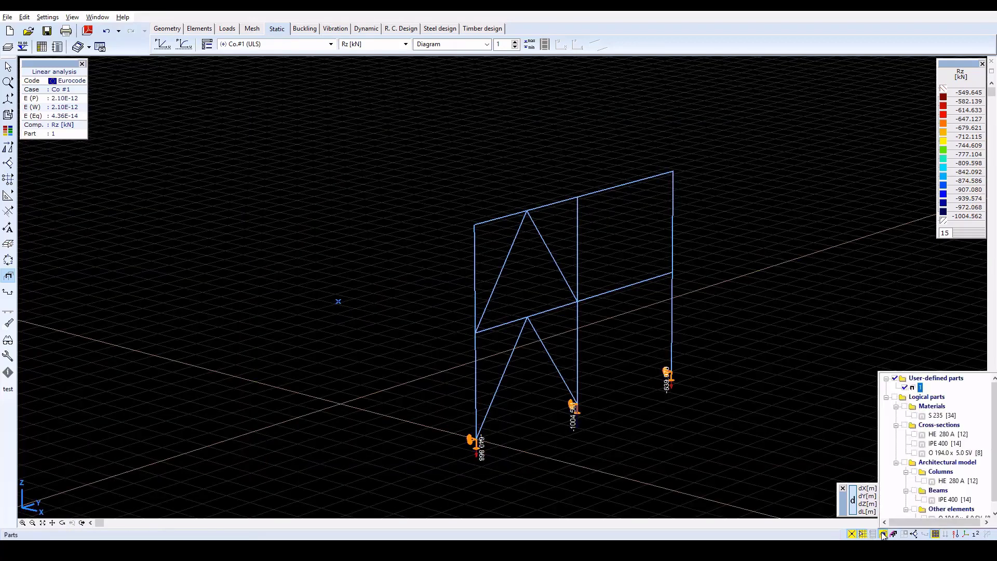
click(883, 534)
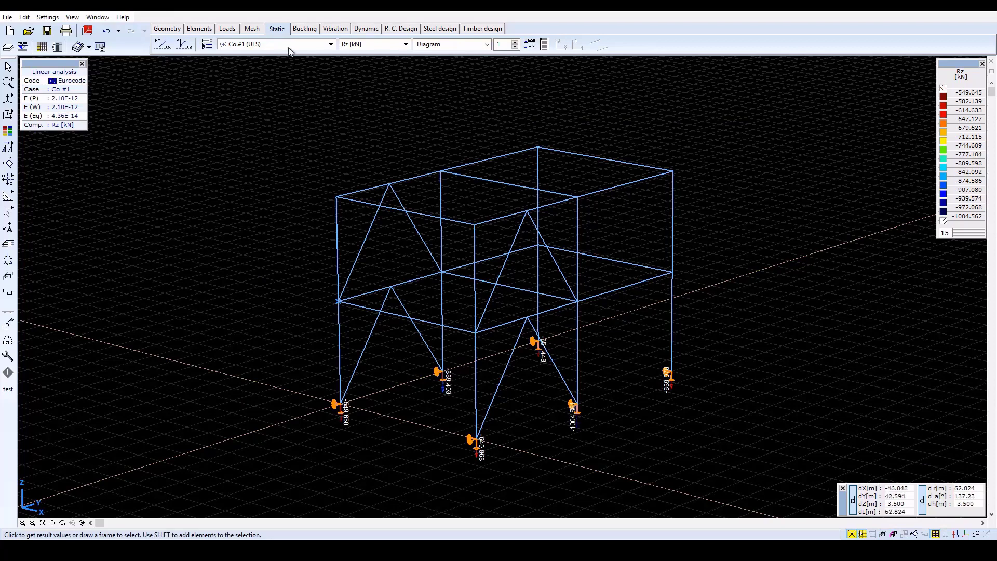
Step: Start assigning steel design parameters to the upper and lower segments of the four corner columns
click(439, 29)
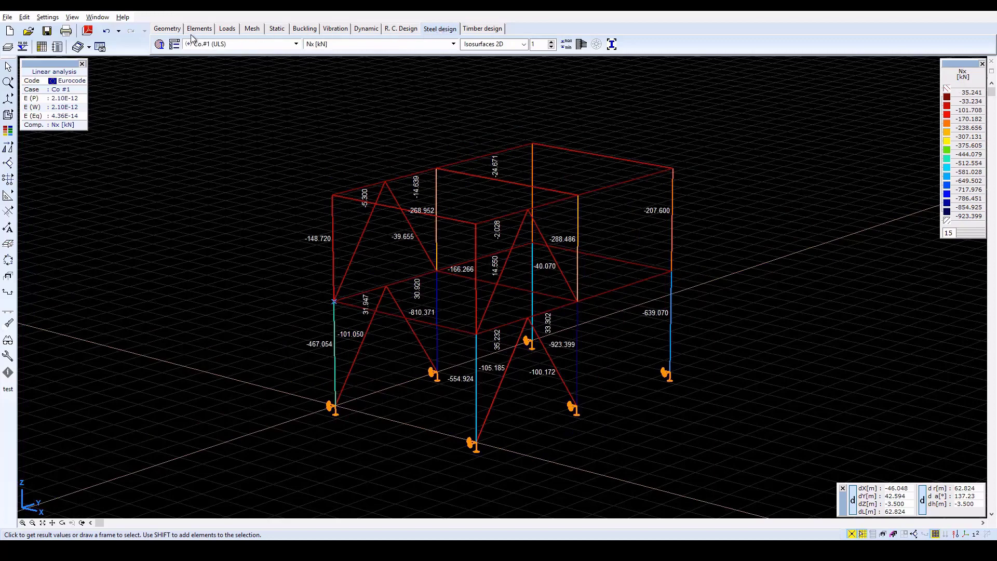
click(159, 45)
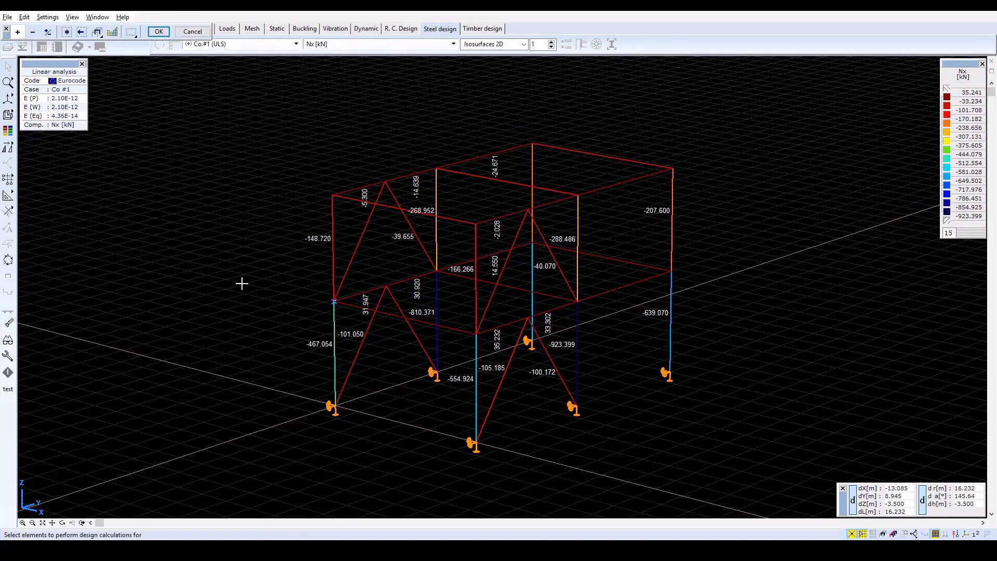
click(333, 261)
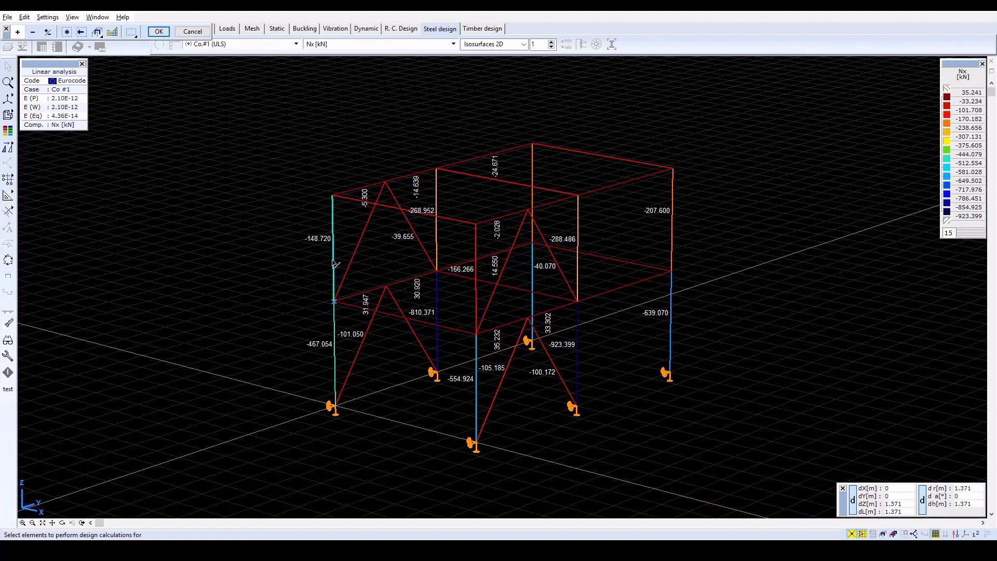
click(335, 326)
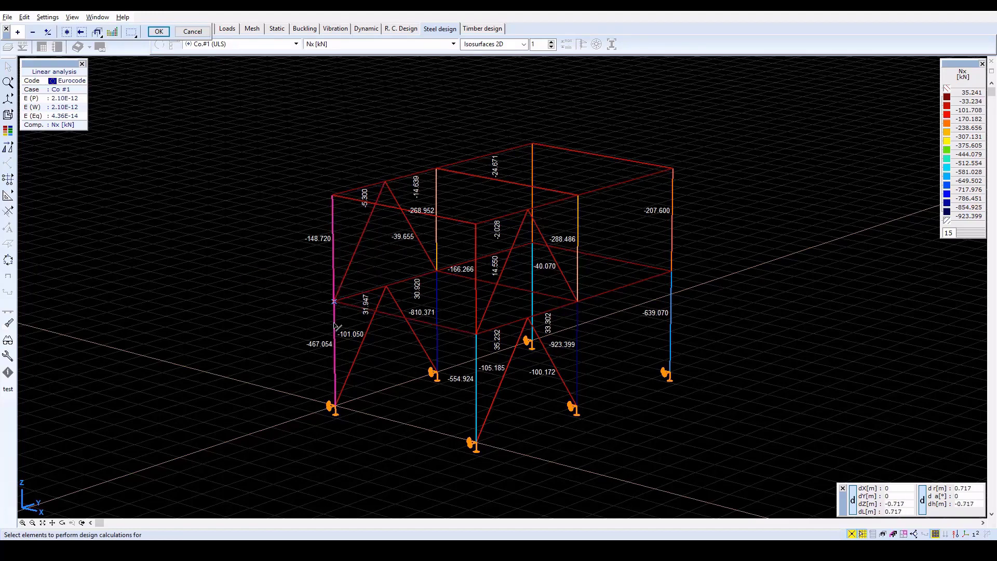
click(476, 373)
click(476, 310)
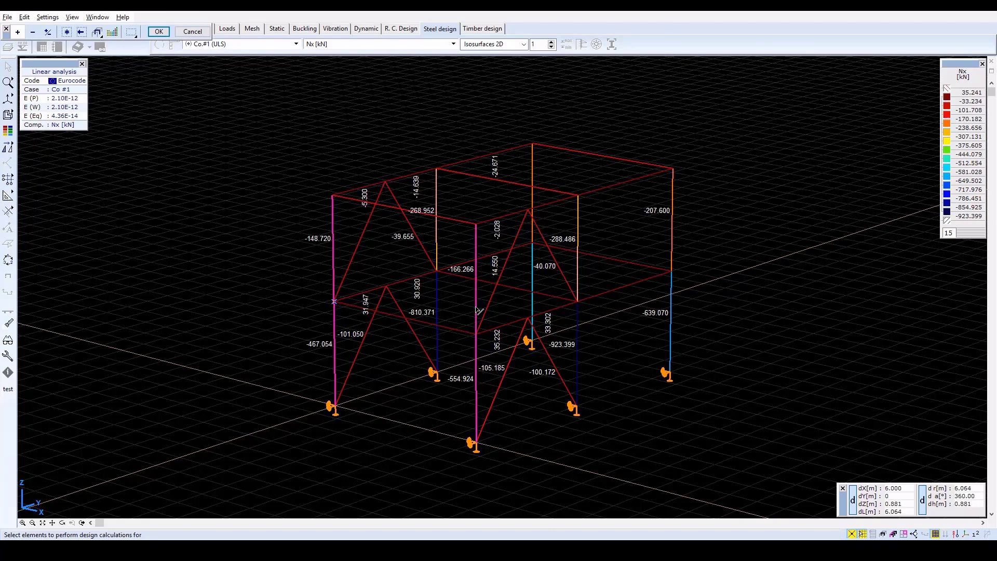
click(535, 160)
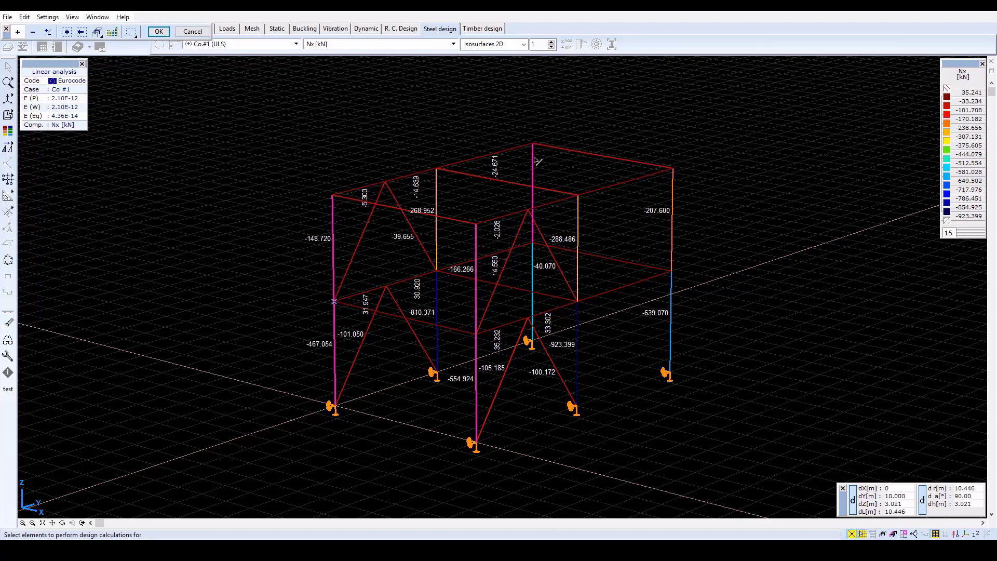
click(532, 265)
click(672, 241)
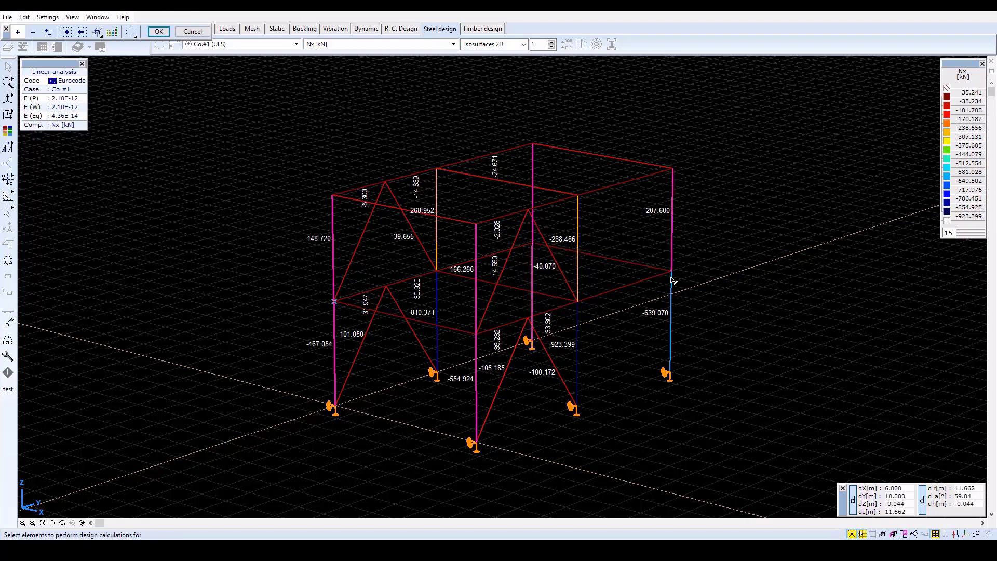
click(672, 296)
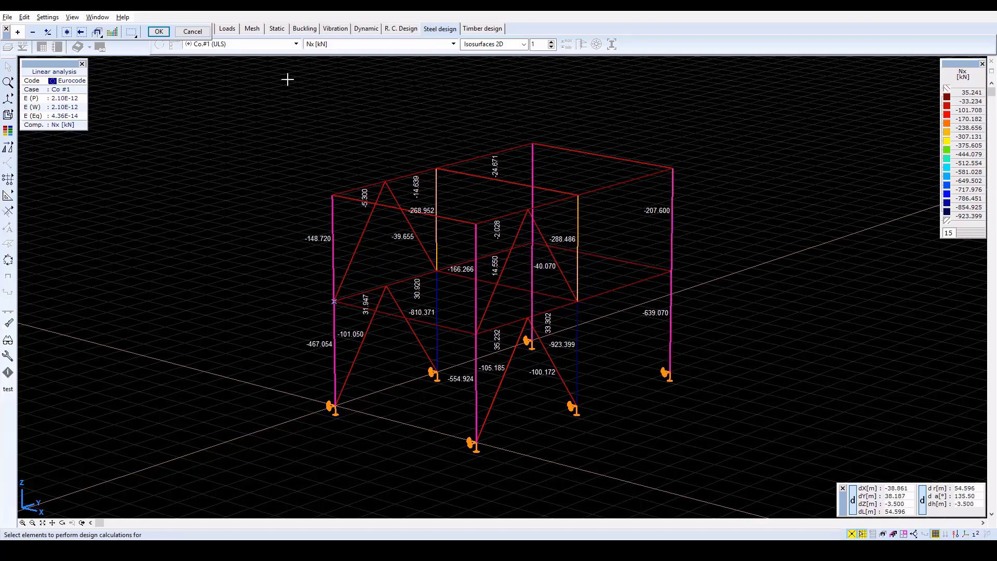
click(159, 31)
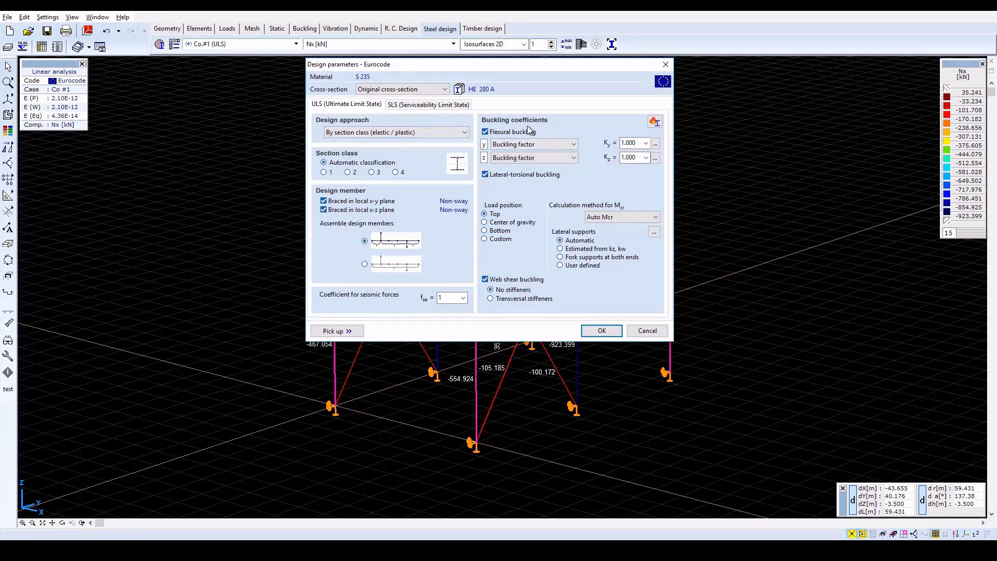
Step: Assign the Eurocode design parameters to the columns with buckling factor Ky 1.25 and the Auto Mcr calculation method
double_click(635, 143)
text(1.25)
click(623, 217)
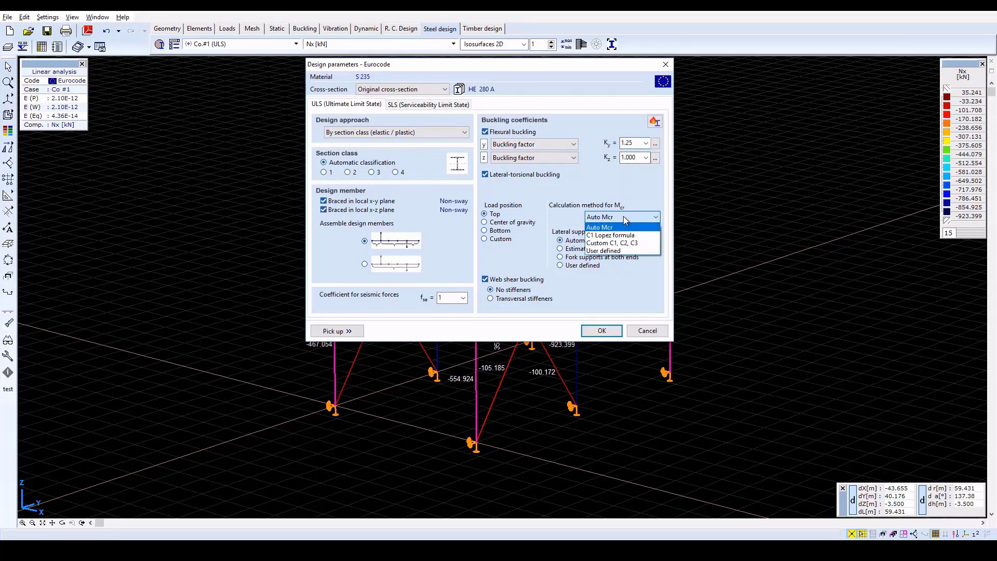
click(623, 216)
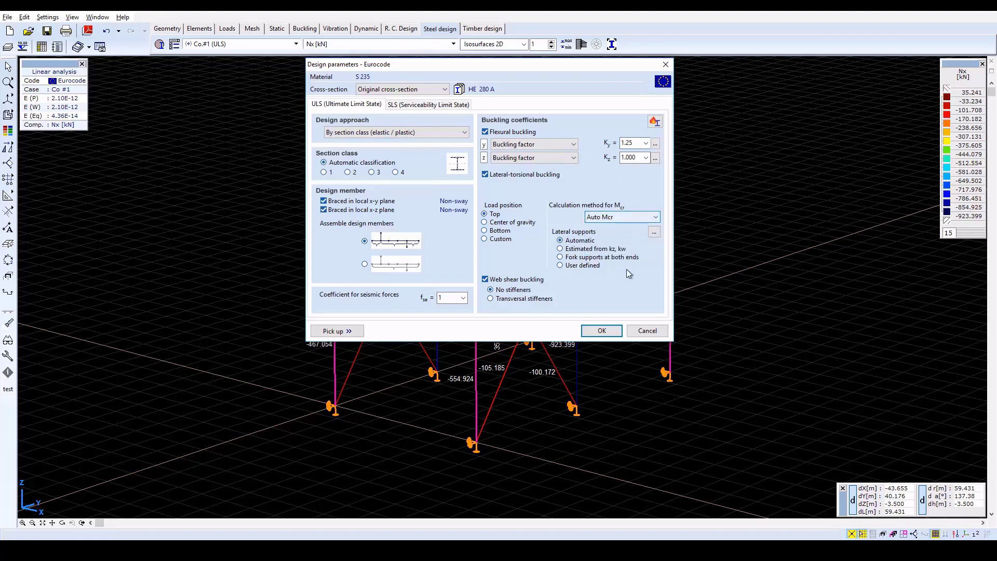
click(611, 329)
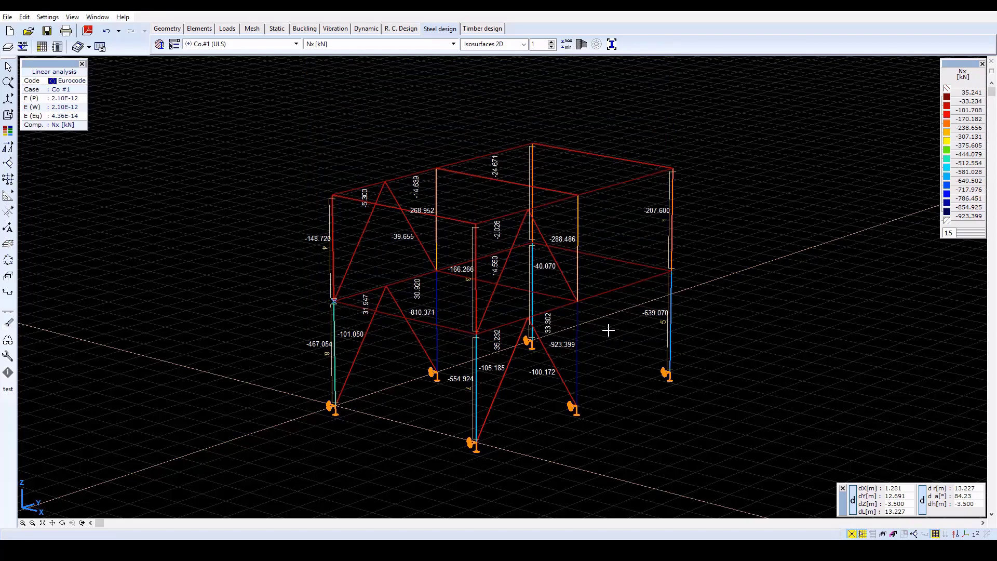
Step: Display the N-M-V (Axial force-Bending-Shear) check of the columns, followed by their Utilization ULS
click(454, 44)
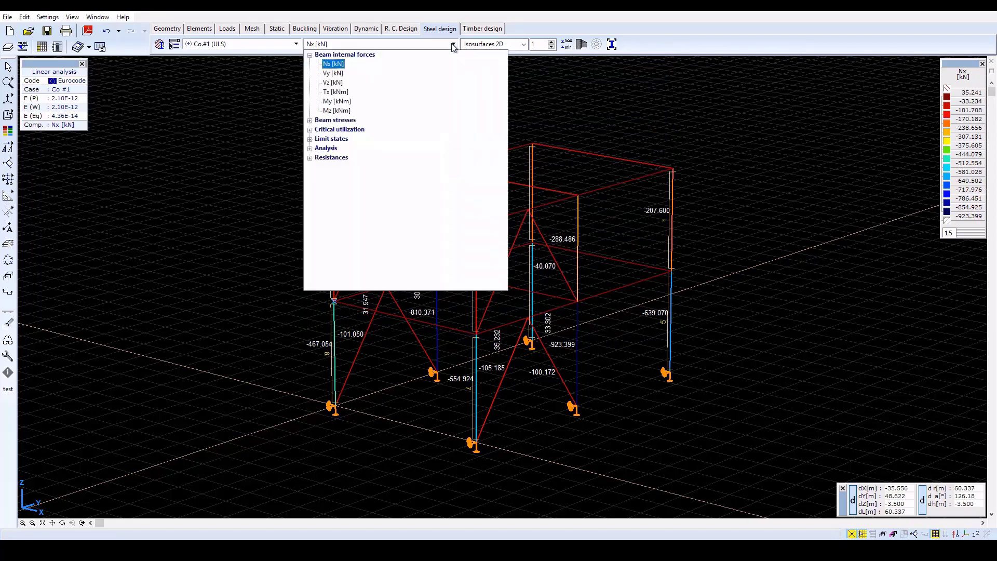
click(310, 149)
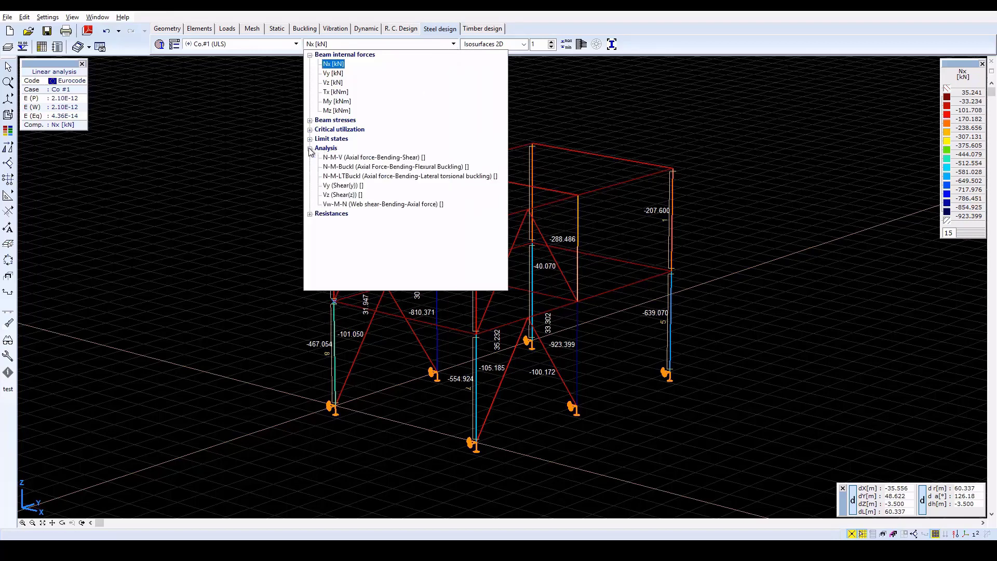
click(338, 158)
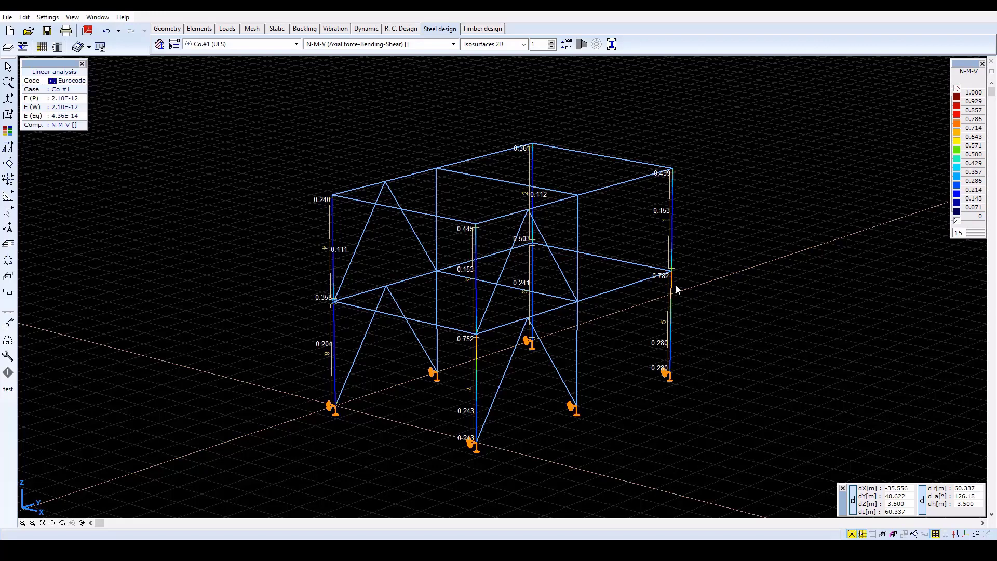
click(345, 45)
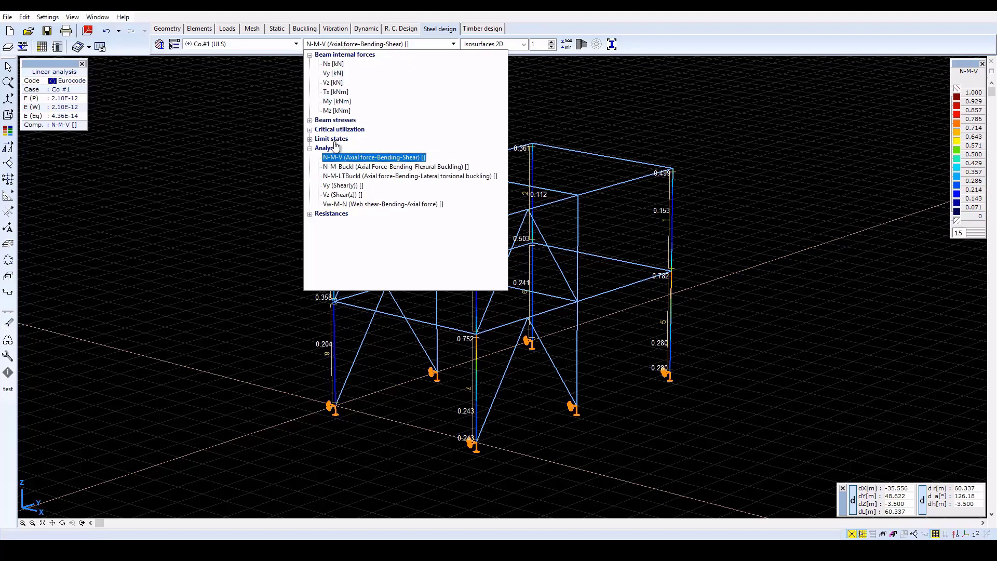
click(310, 140)
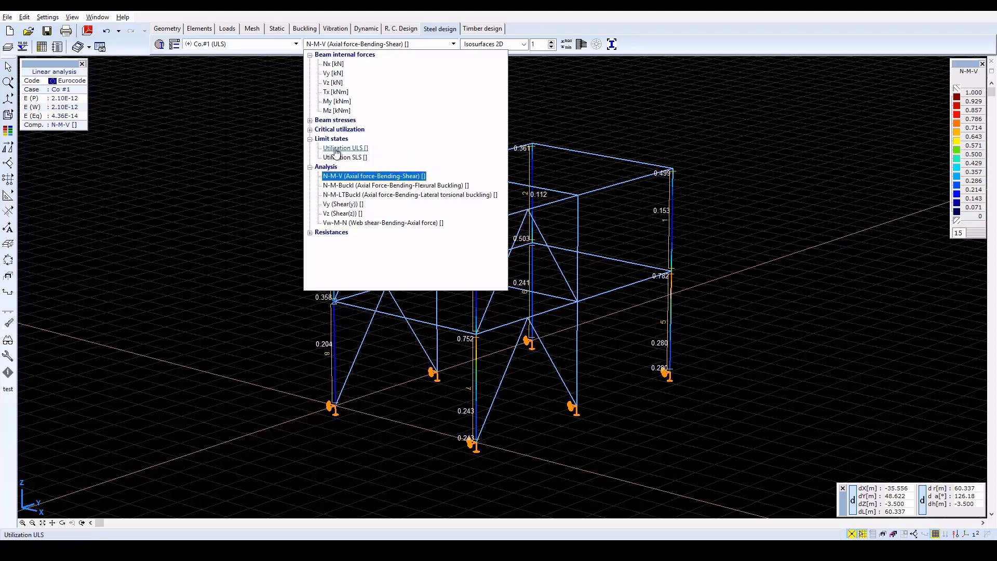
click(345, 148)
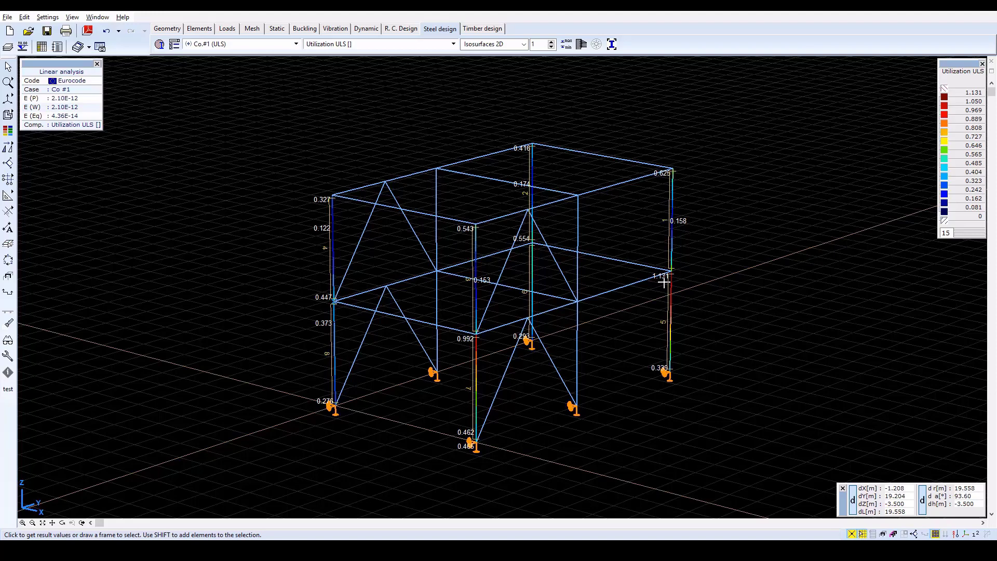
Step: Examine the check diagrams of steel design member 7 and read through its complete Eurocode design calculations
click(479, 383)
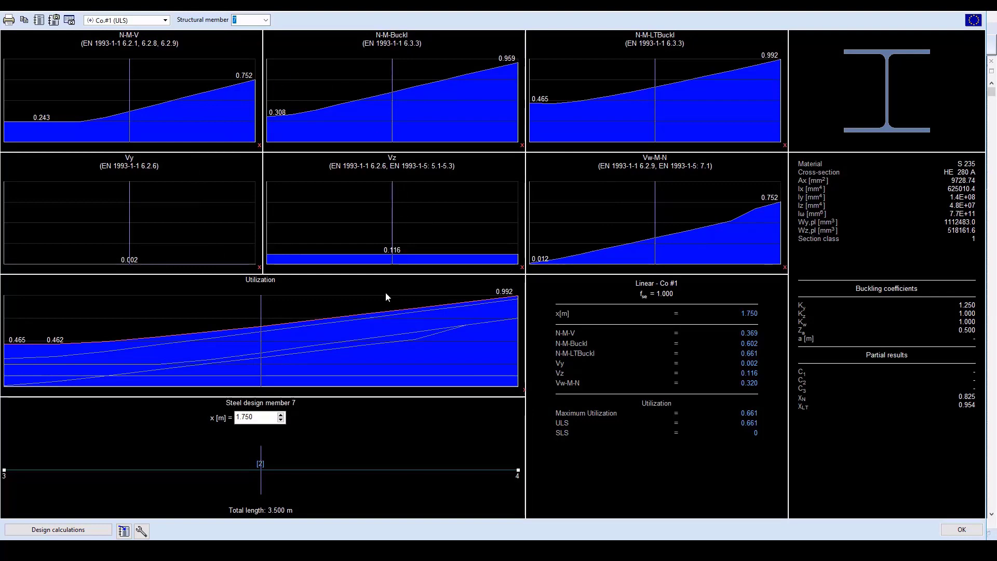
click(95, 528)
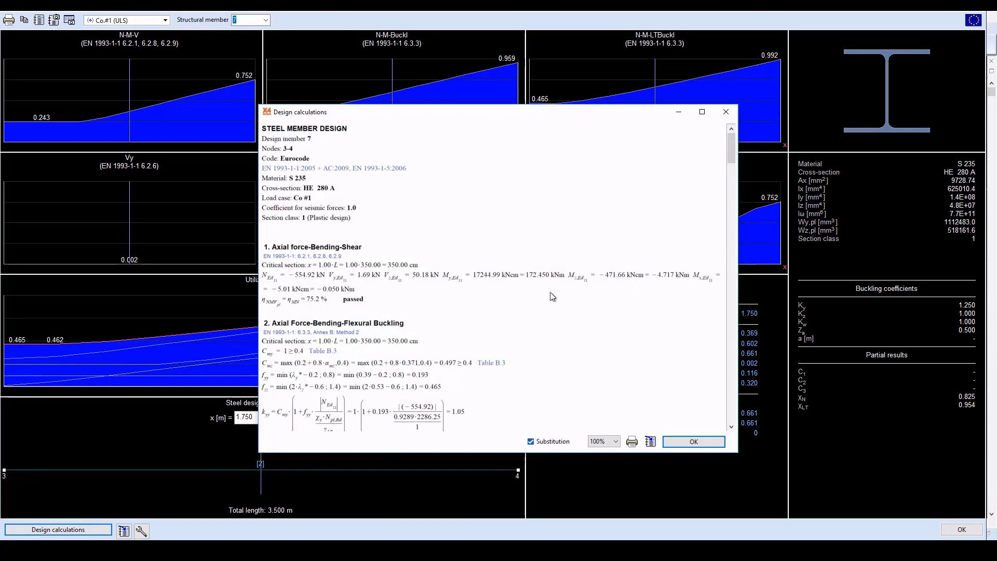
scroll(552, 296, down, 6)
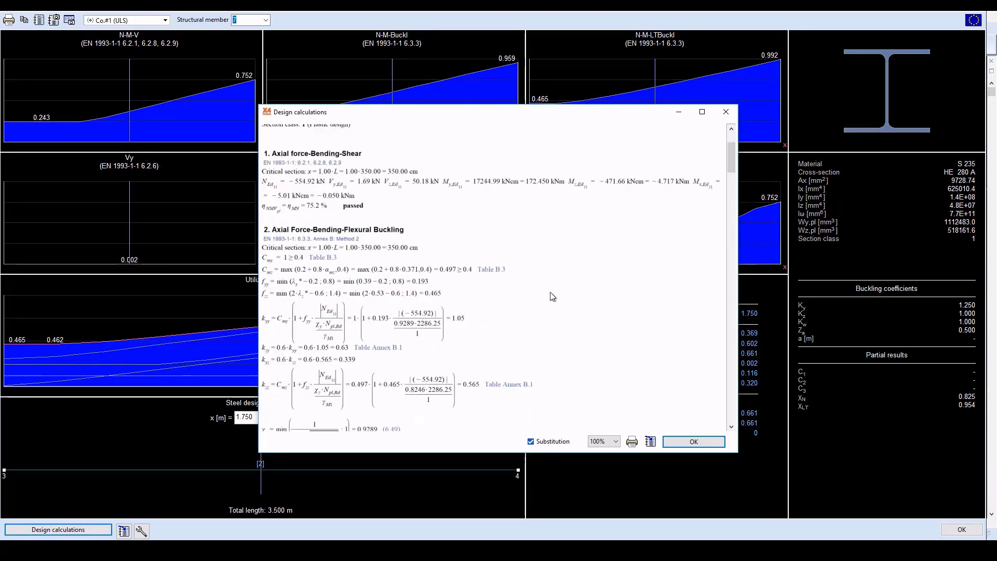
scroll(552, 296, down, 5)
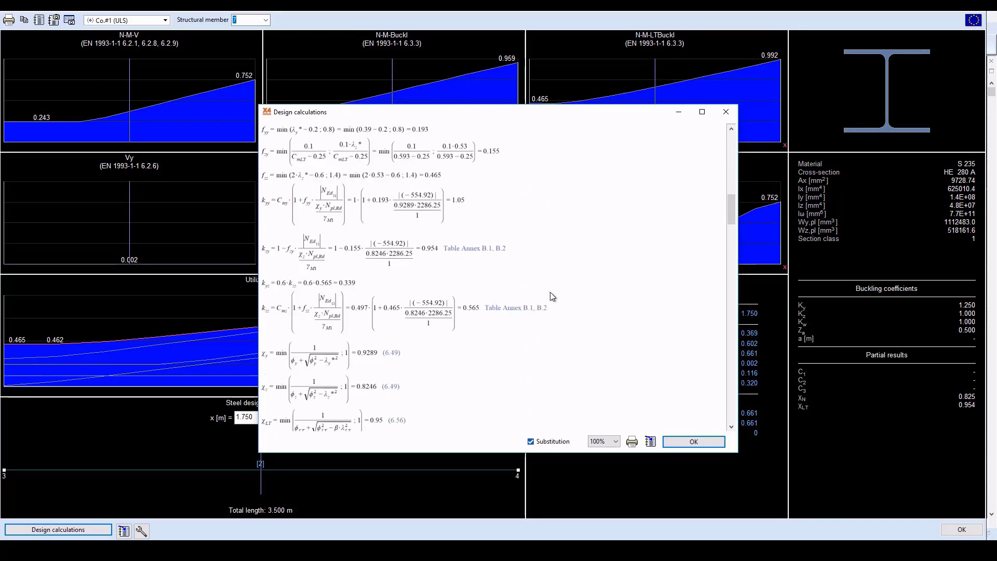
scroll(551, 296, down, 10)
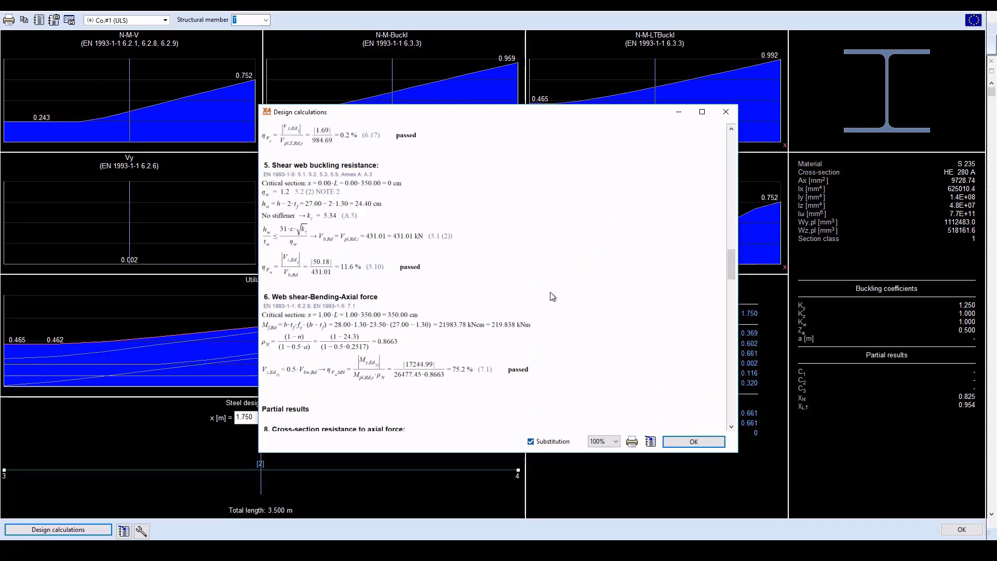
scroll(551, 296, down, 15)
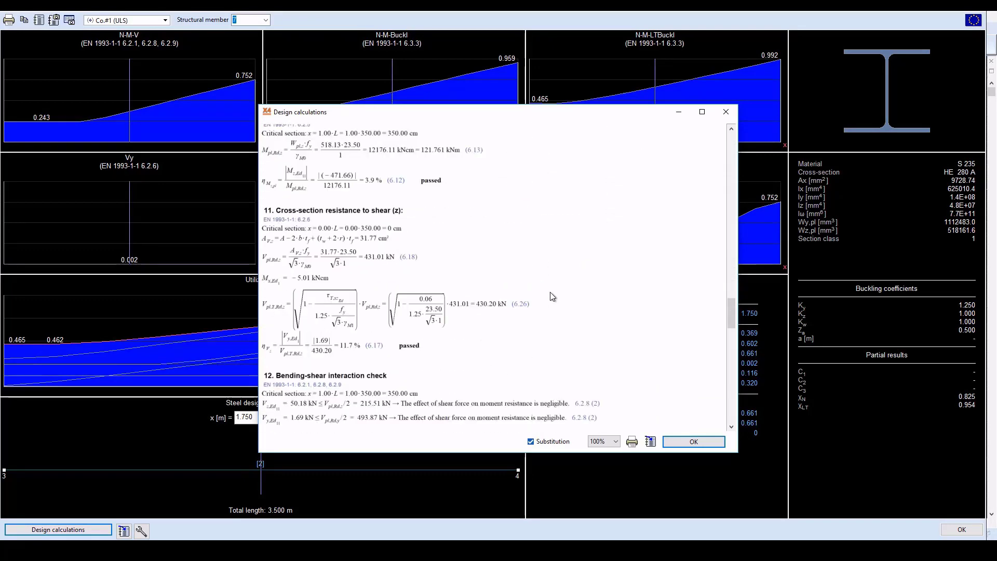
scroll(552, 297, down, 15)
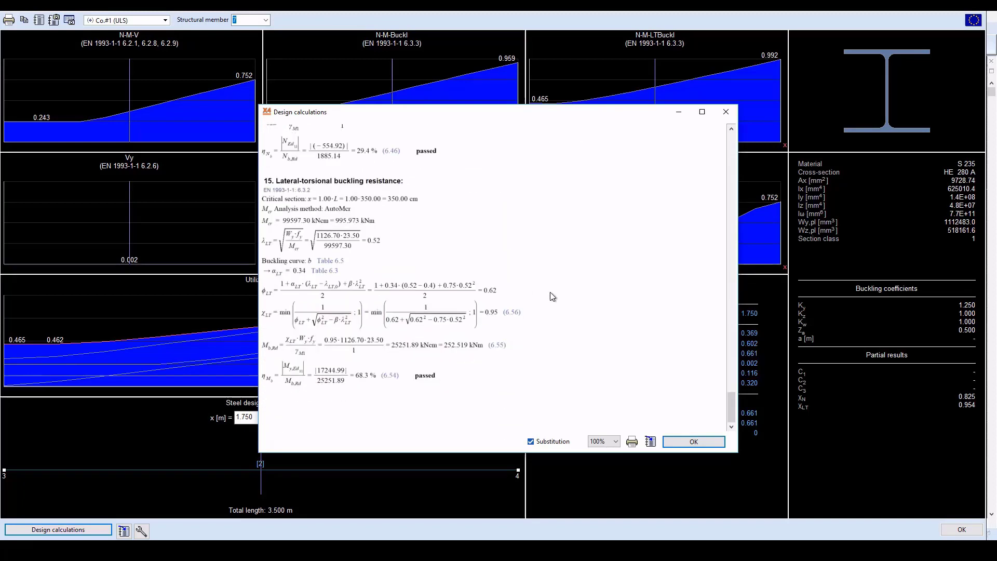
scroll(551, 296, down, 1)
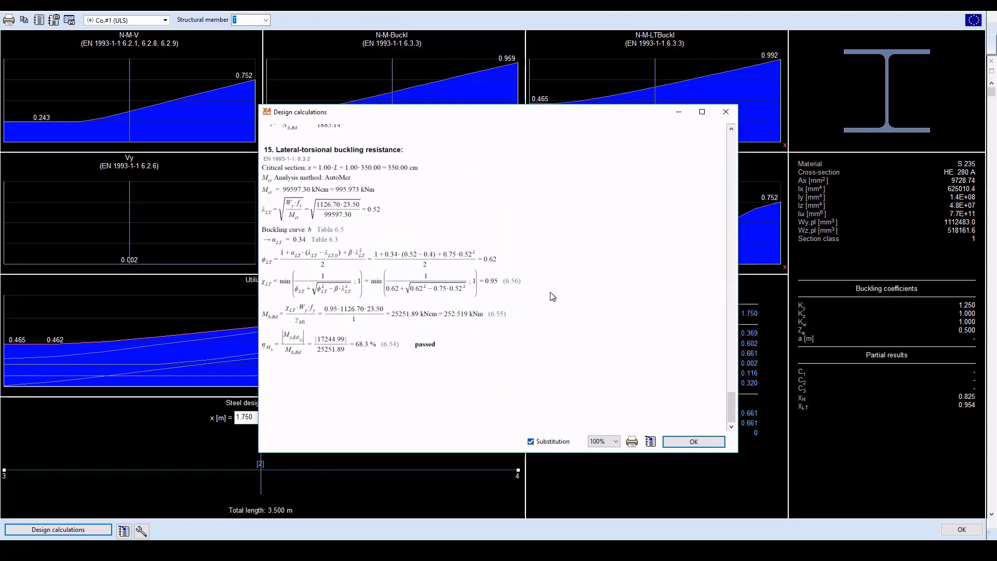
click(689, 443)
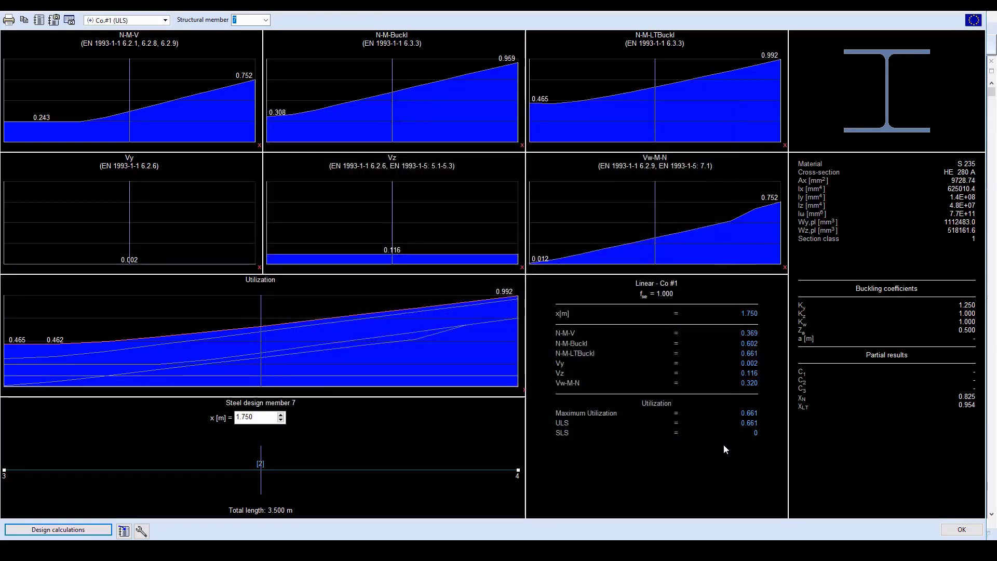
click(962, 530)
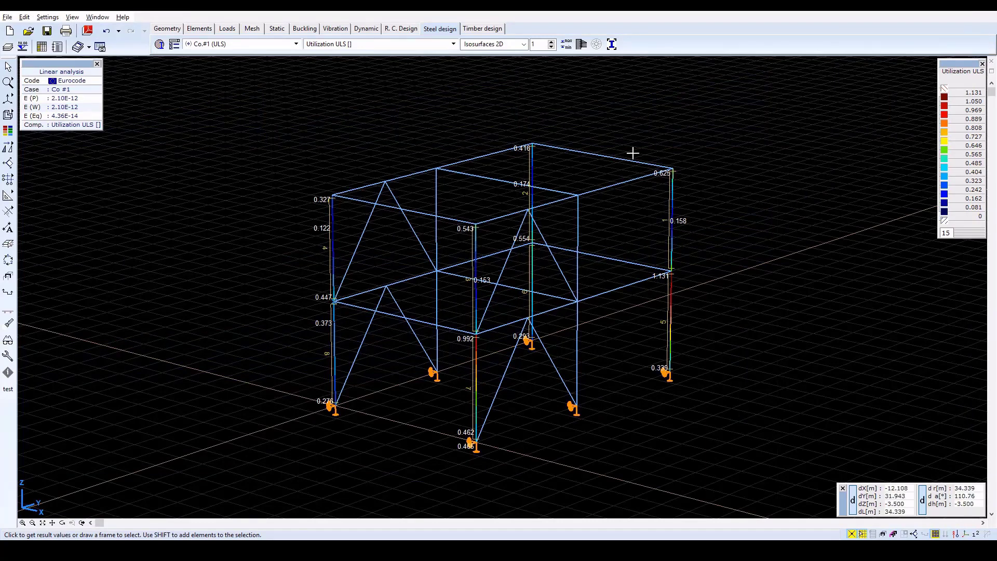
Step: Create a steel cross-section optimization group named "lower columns" from members with the same properties
click(612, 44)
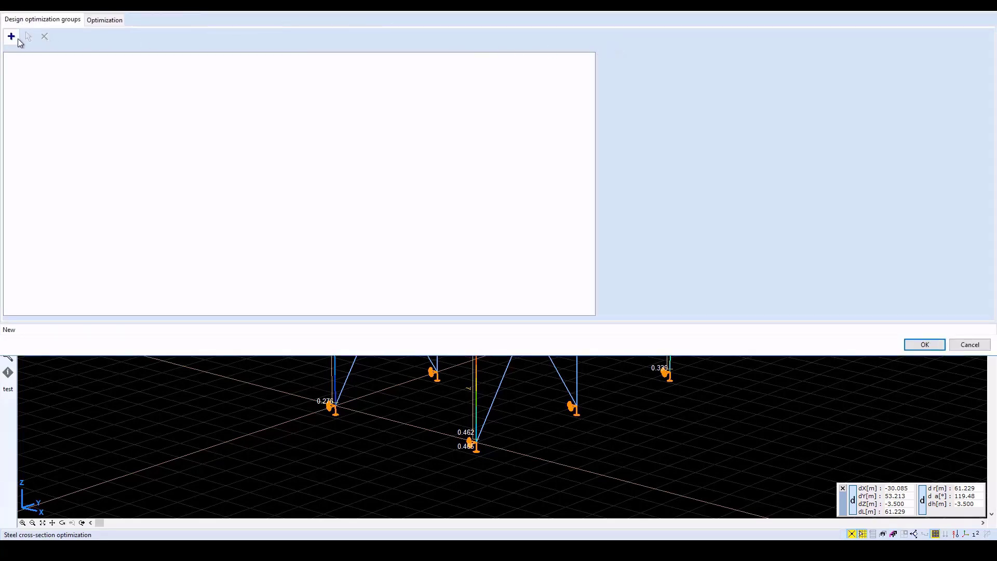
drag(183, 10, 201, 66)
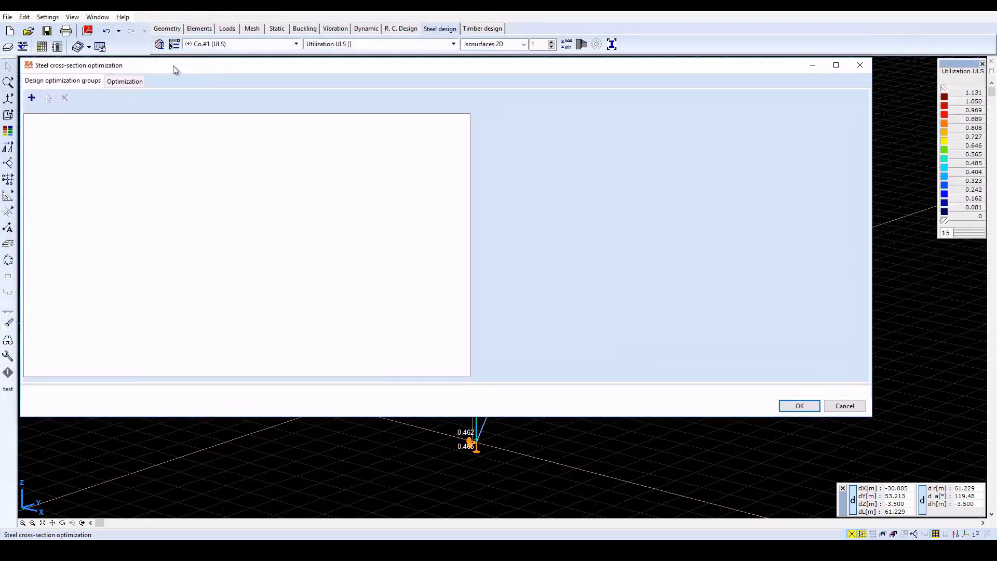
click(32, 98)
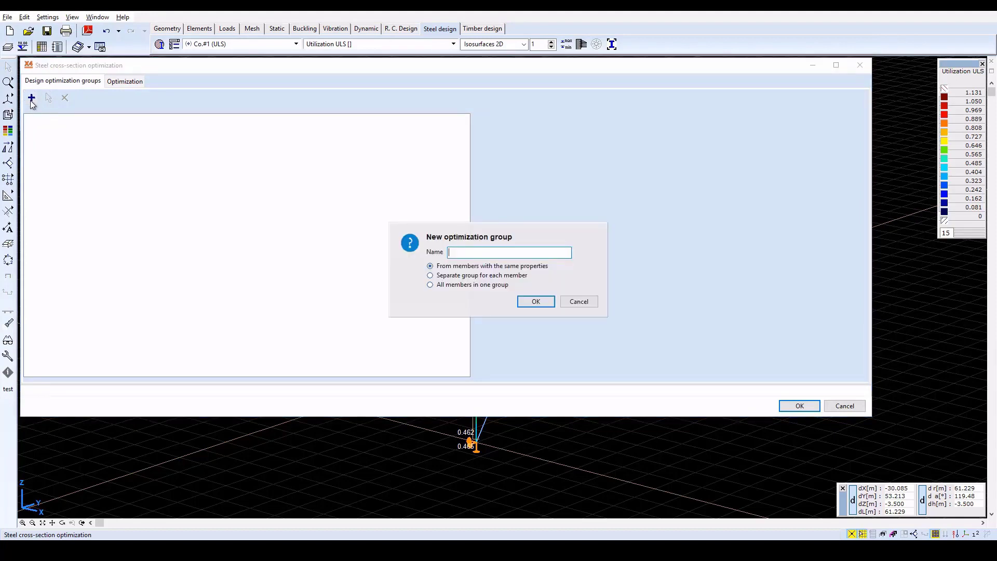
text(lower columns)
click(546, 301)
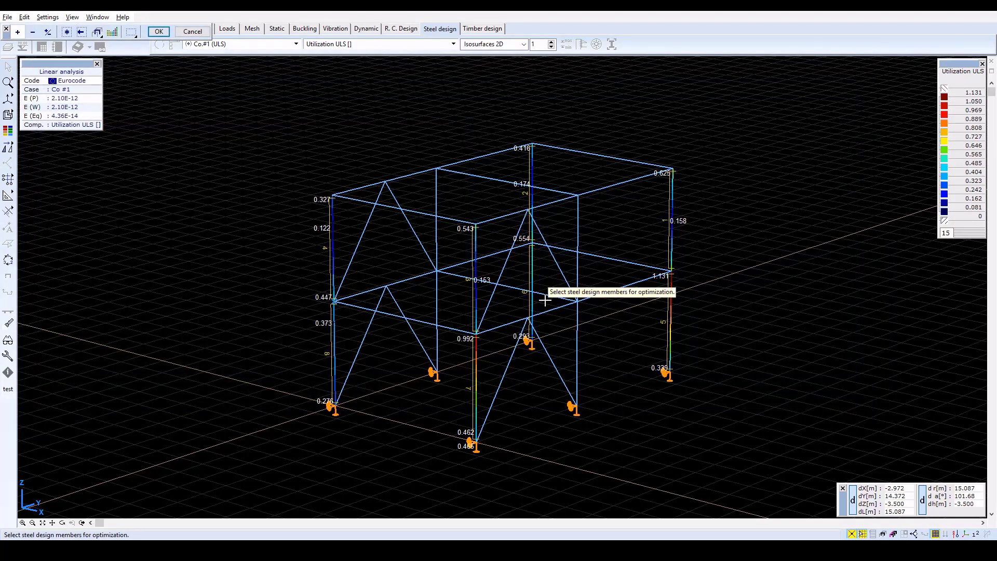
Step: Assign the four lower-storey corner columns to the "lower columns" optimization group
click(335, 356)
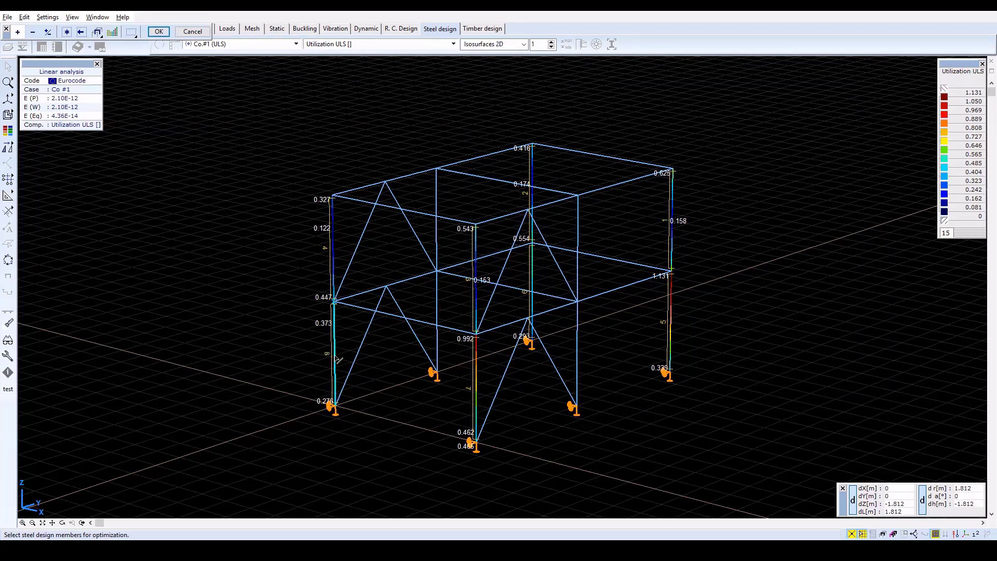
click(338, 358)
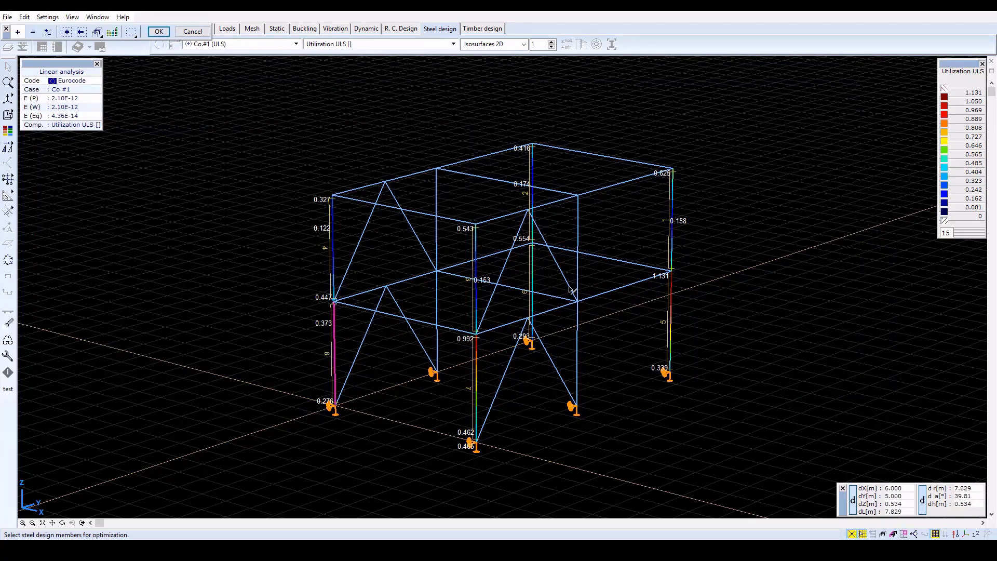
click(533, 280)
click(476, 378)
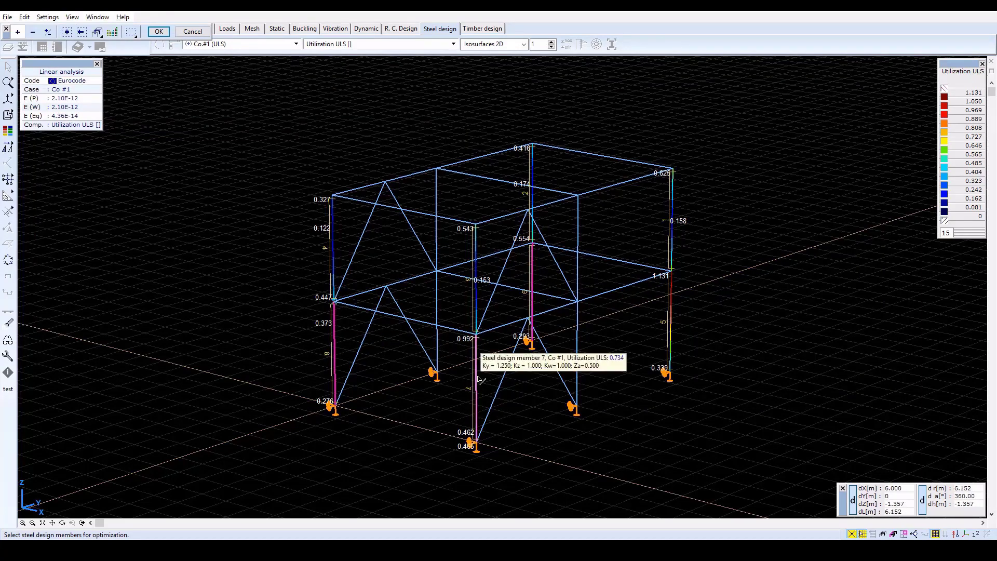
click(674, 333)
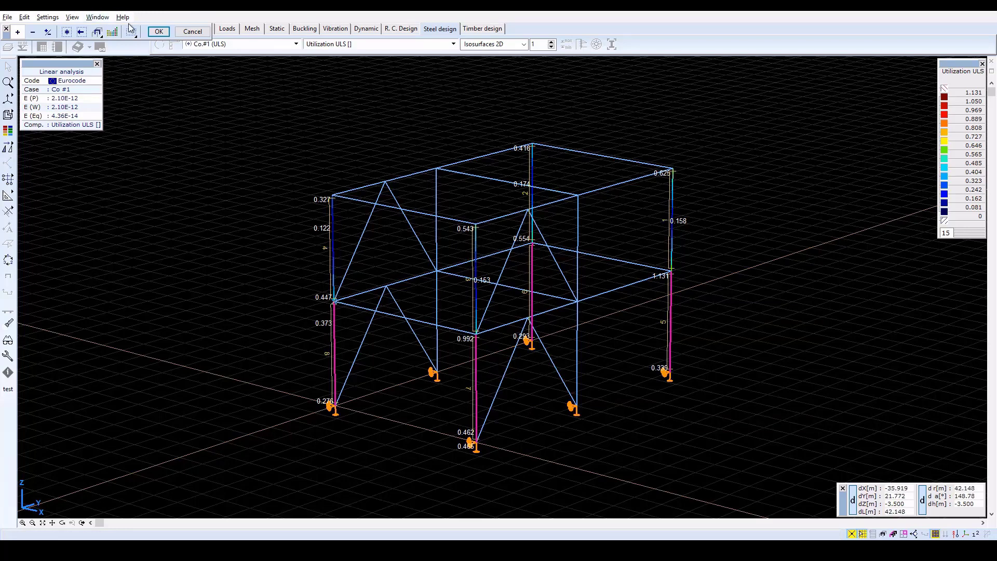
click(155, 31)
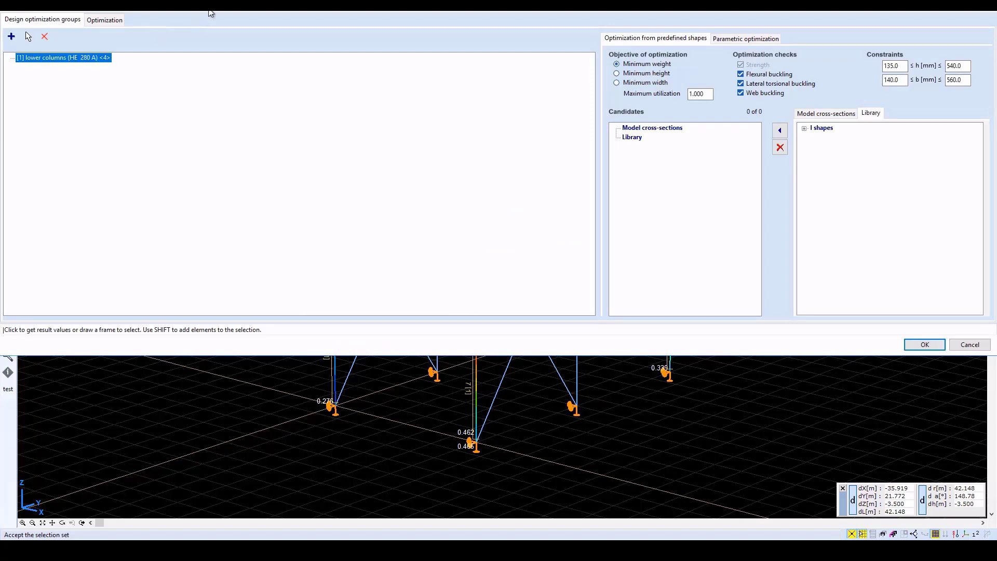
Step: Add the HE European wide flange beams from the I shapes library as candidates for the lower columns group
drag(211, 13, 230, 73)
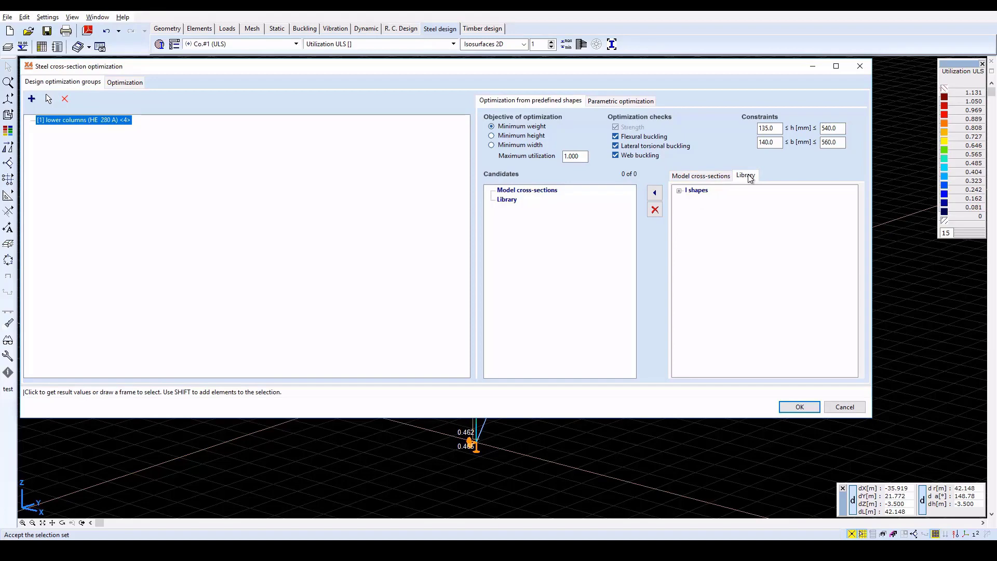
click(681, 191)
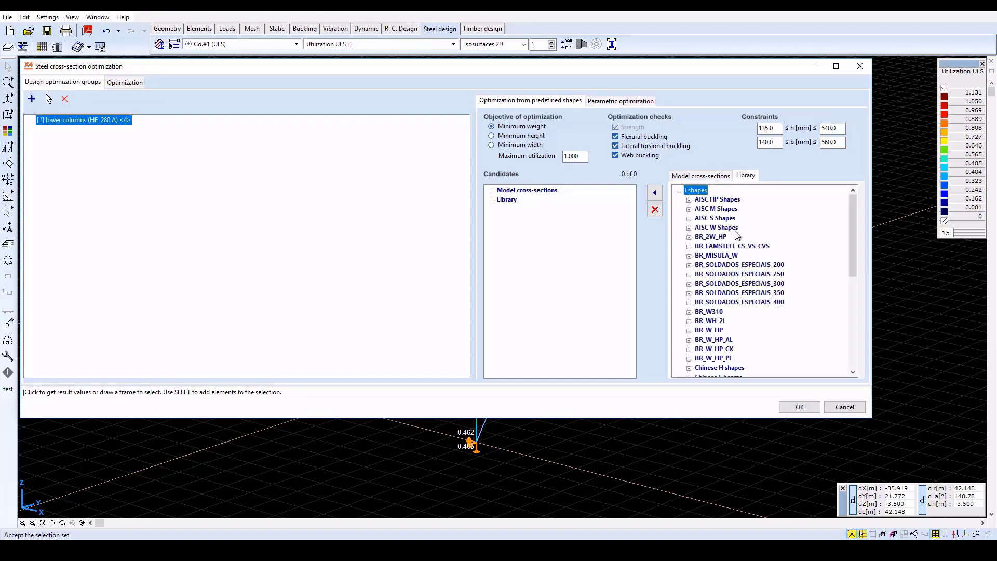
scroll(737, 235, down, 3)
scroll(737, 235, down, 1)
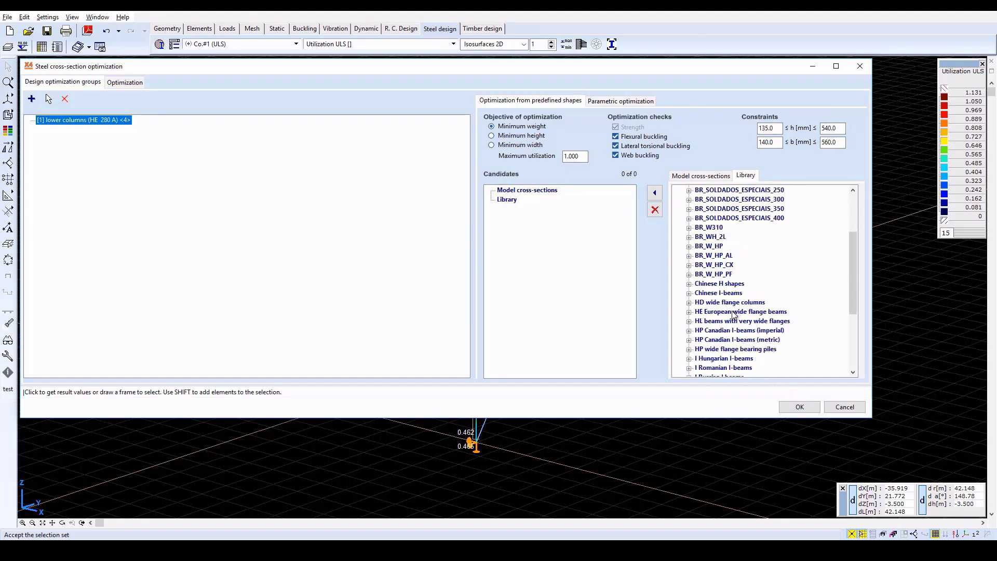
double_click(734, 312)
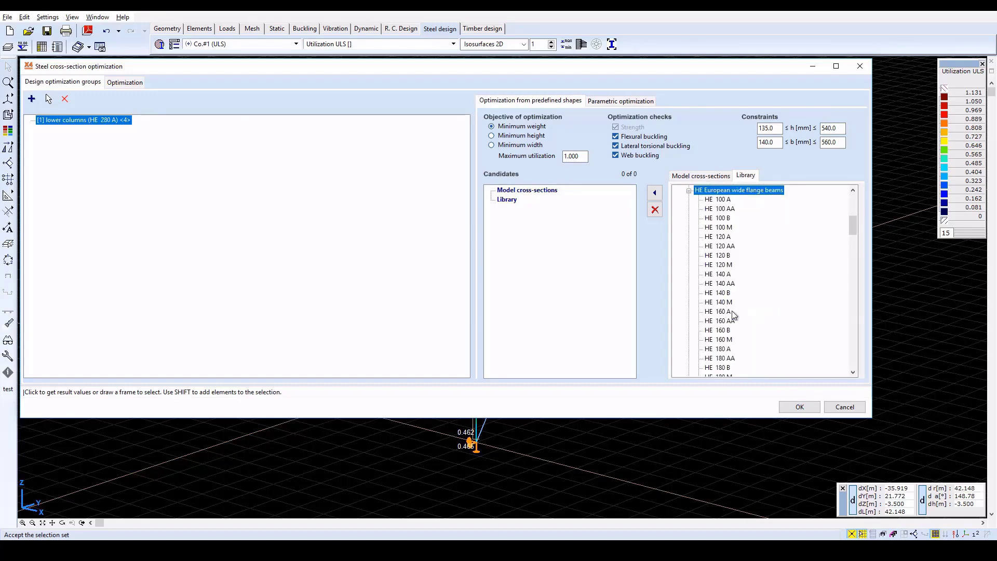
click(689, 191)
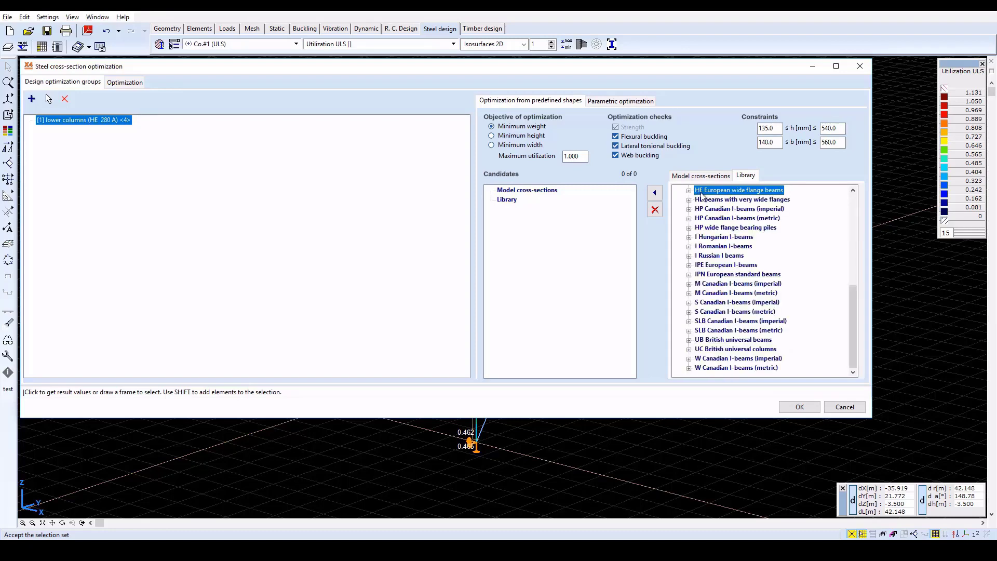
click(655, 195)
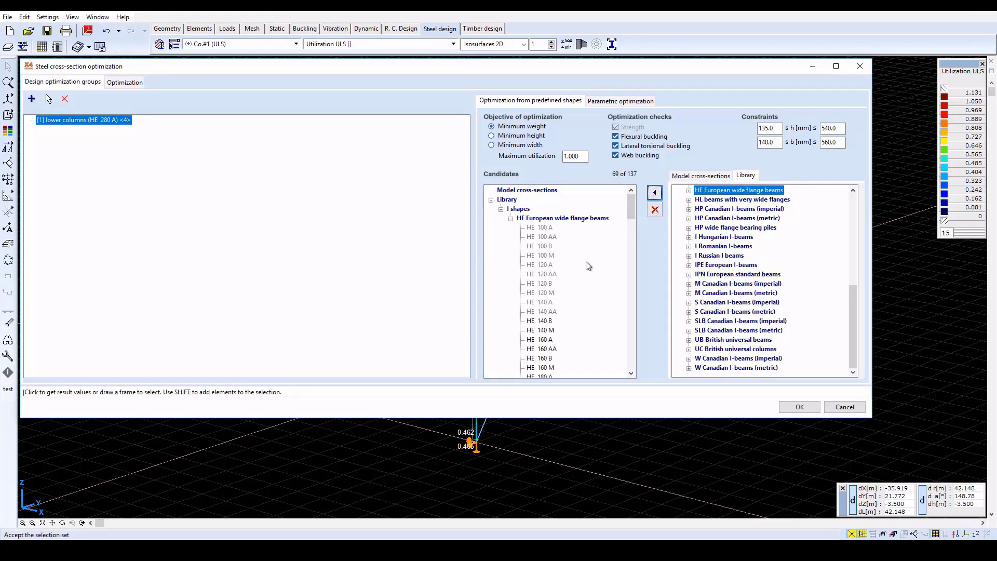
Step: Create an optimization group named "upper columns" from members with the same properties, using the four upper-storey corner columns
click(30, 101)
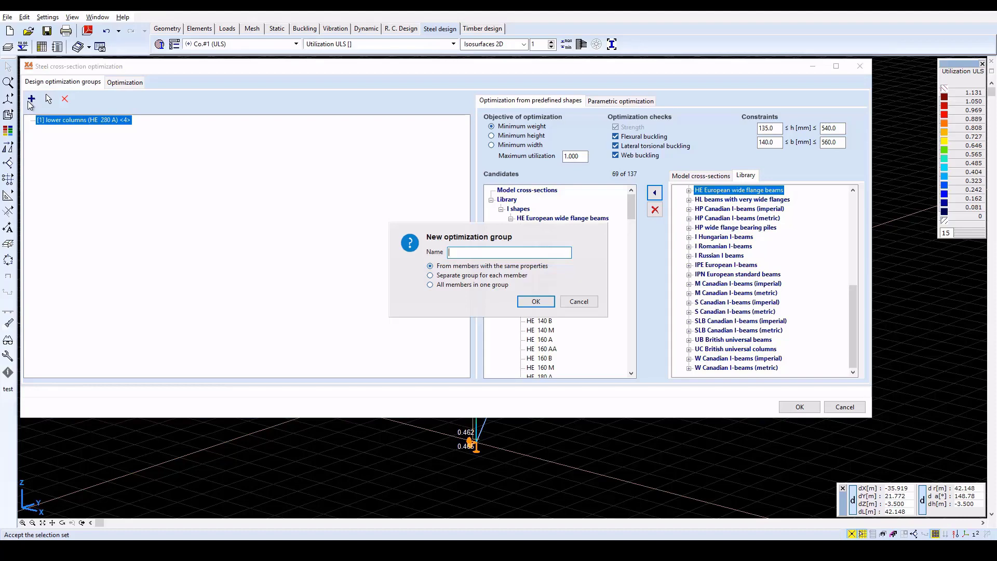
text(upper columns)
click(535, 301)
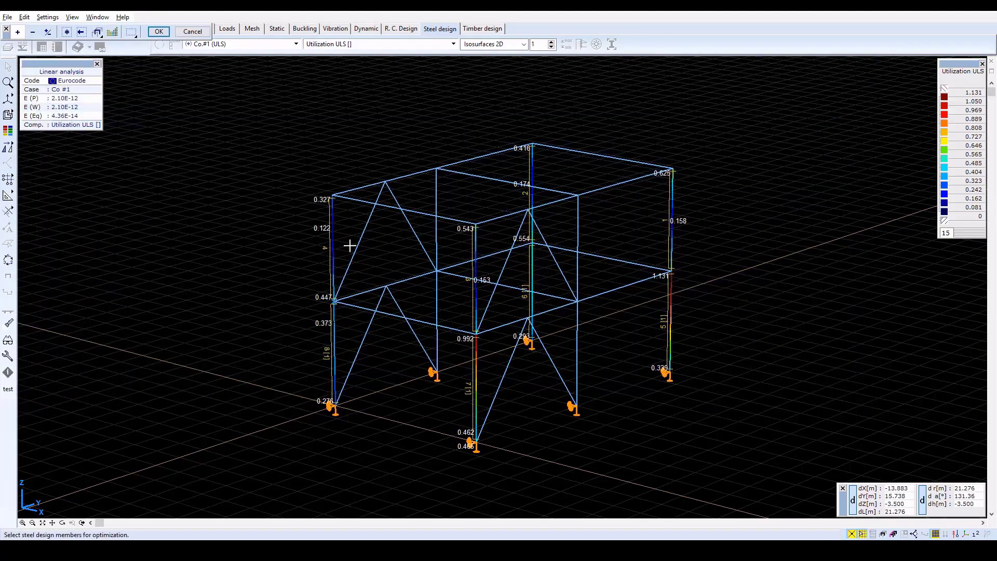
click(333, 245)
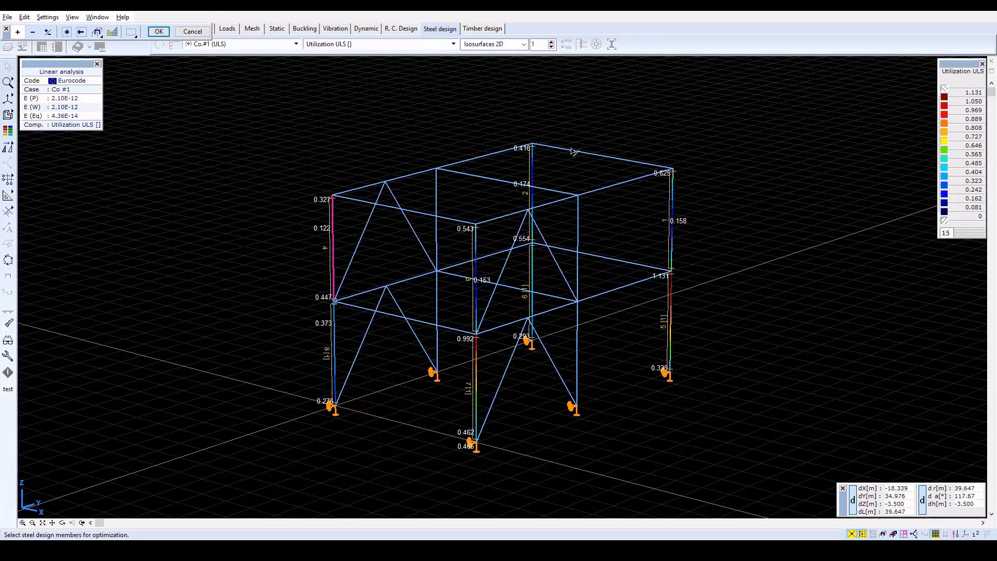
click(533, 164)
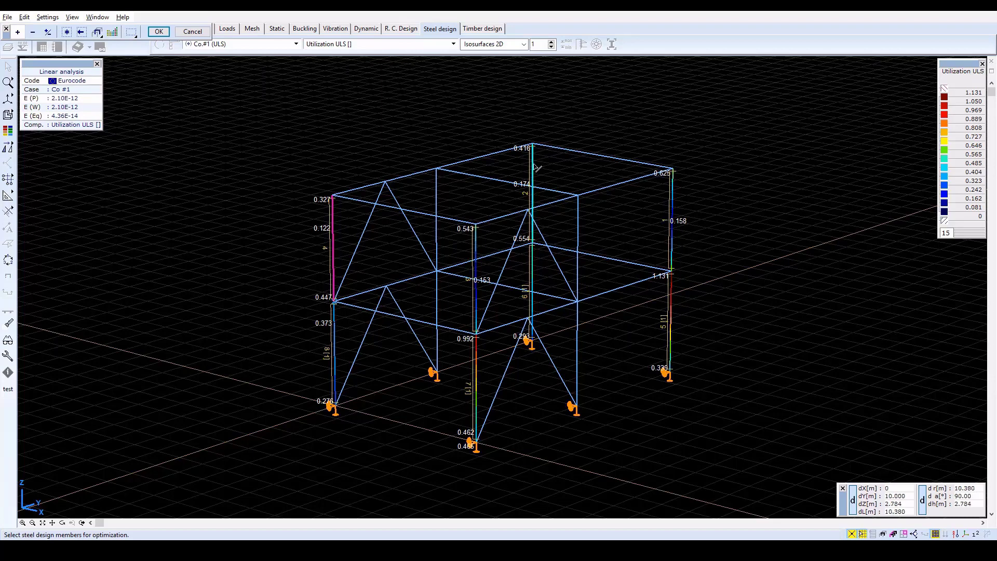
click(478, 274)
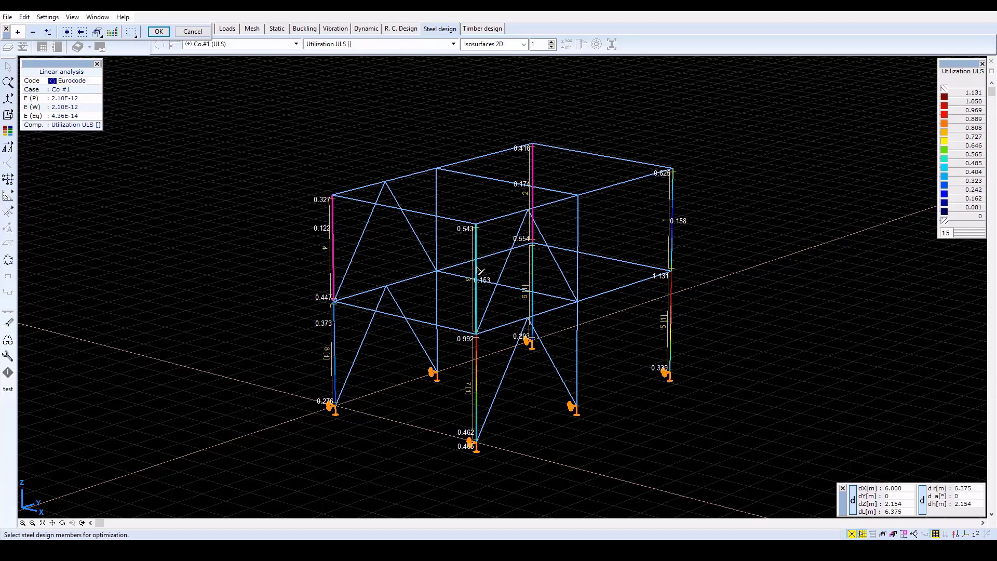
click(673, 227)
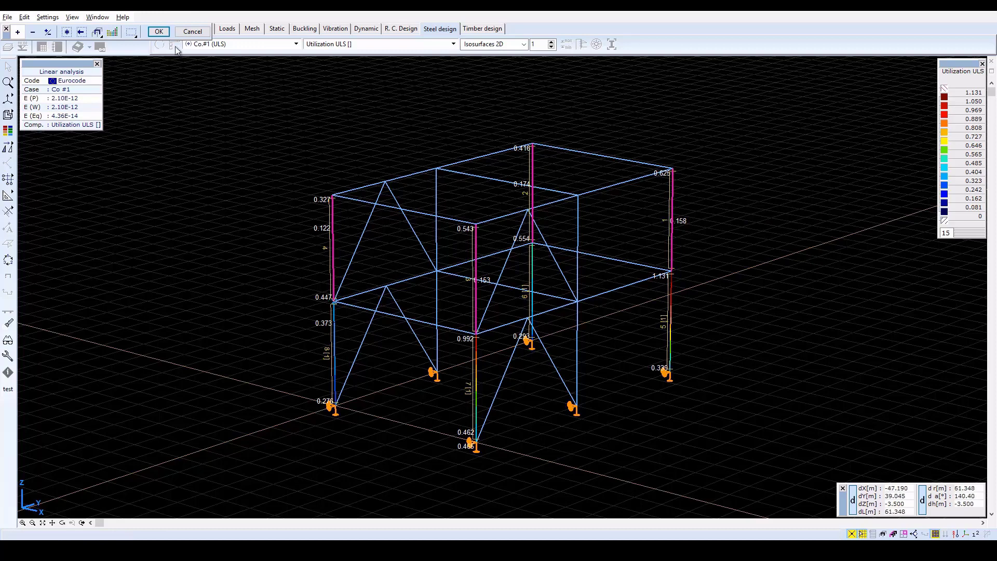
click(162, 33)
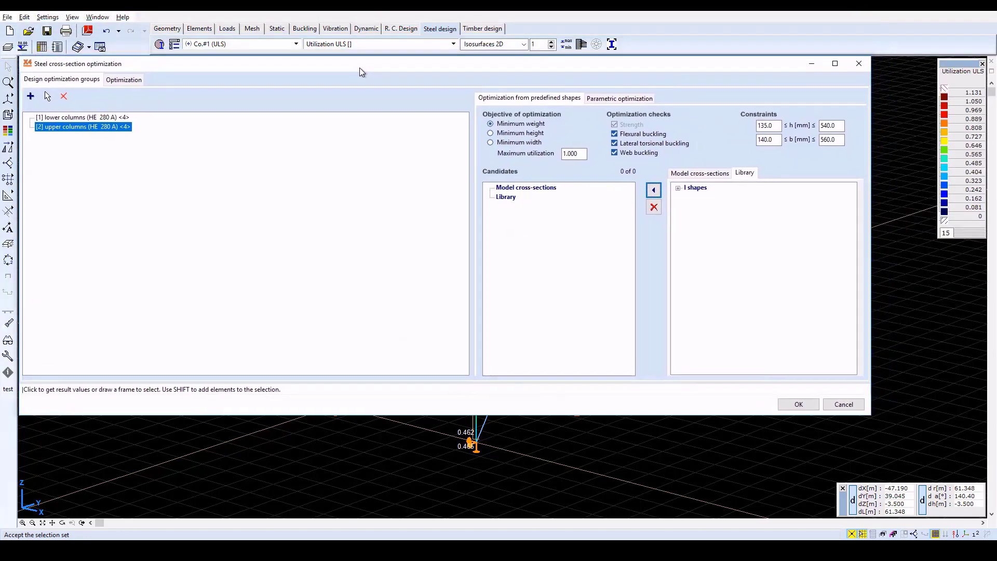
Step: Add the library's HE European wide flange beams as candidate sections for the upper columns group
drag(360, 68, 359, 69)
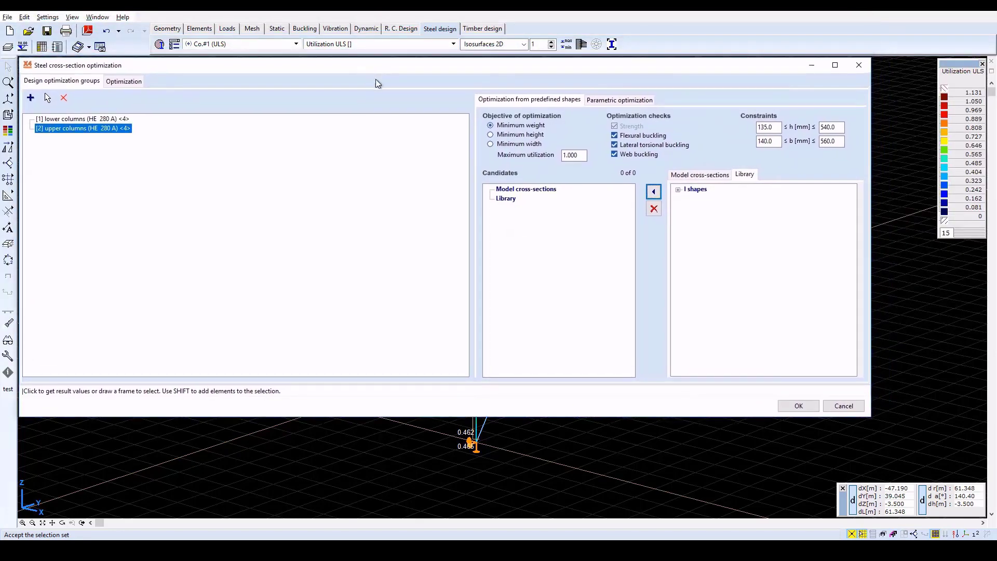
click(678, 191)
scroll(834, 298, down, 2)
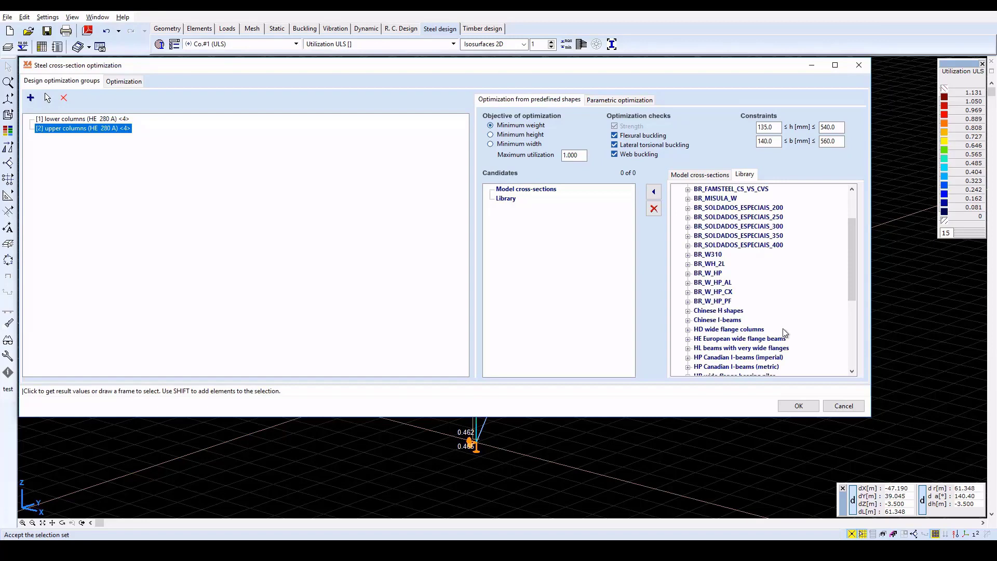
click(770, 339)
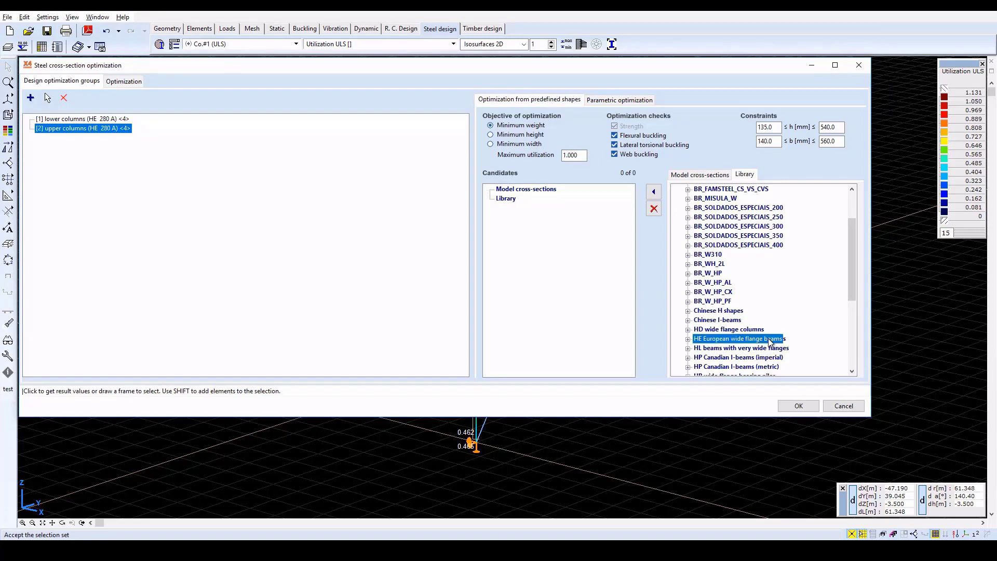
click(653, 192)
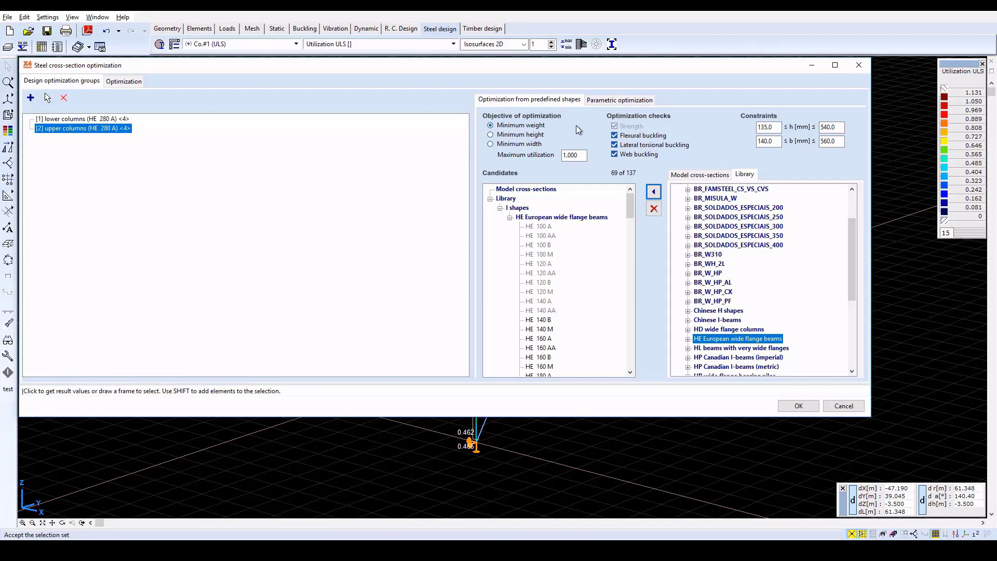
Step: Set the maximum utilization to 0.85 for both the upper columns and lower columns groups
double_click(581, 155)
text(0.85)
click(117, 120)
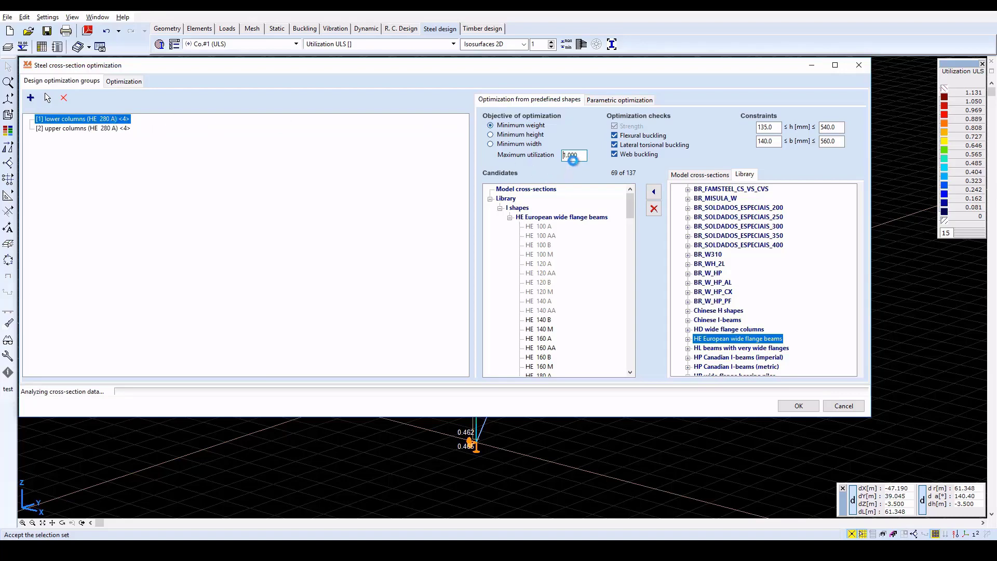
double_click(573, 155)
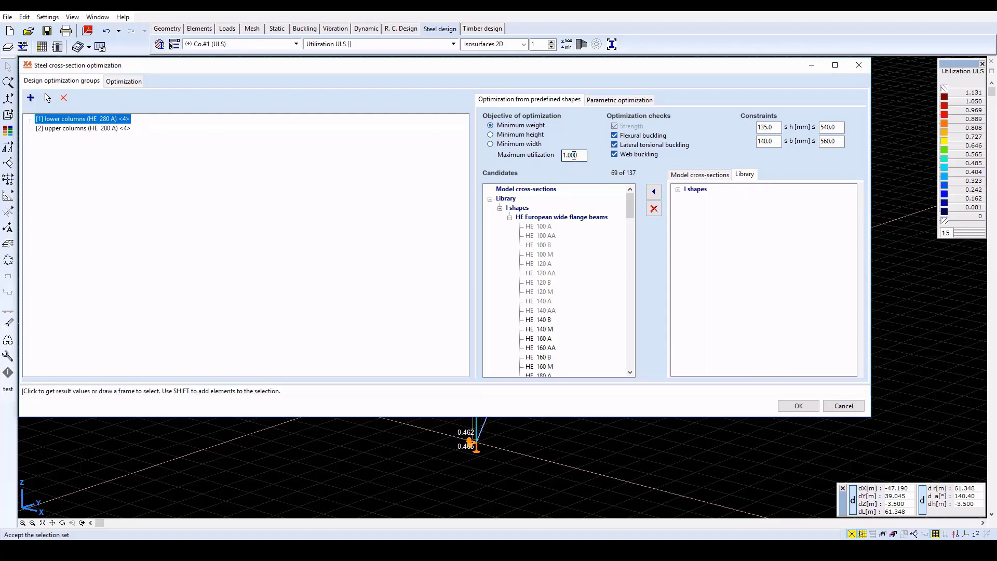
double_click(573, 155)
text(0.85)
Step: Run the cross-section optimization of both column groups for Co.#1 (ULS), continuing with the AutoMcr method
click(129, 80)
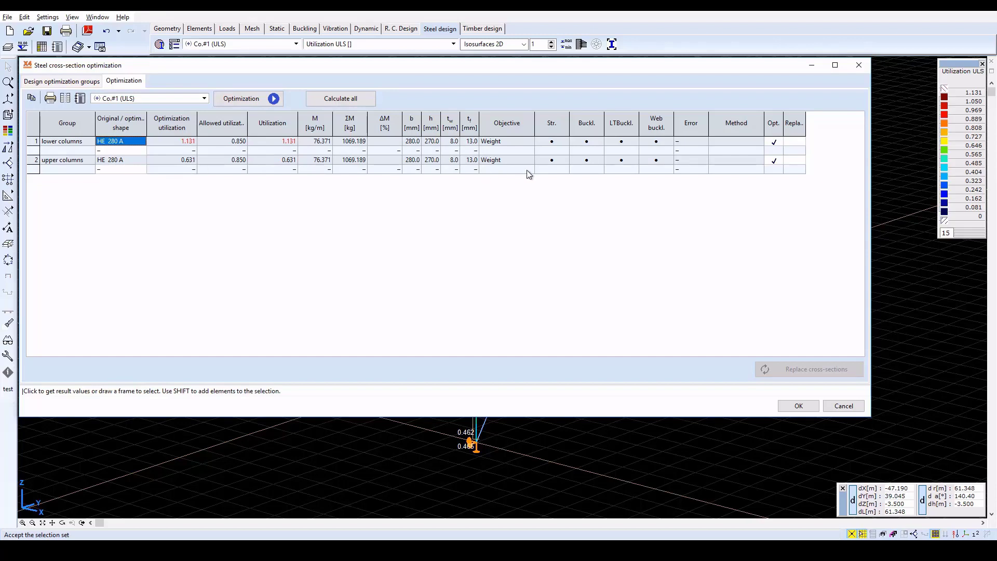
click(800, 143)
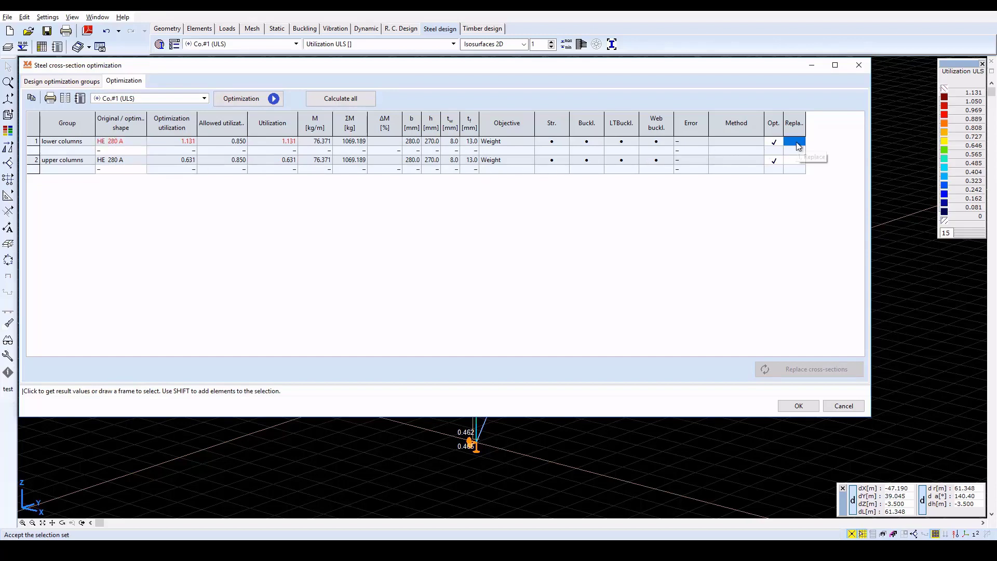
click(243, 98)
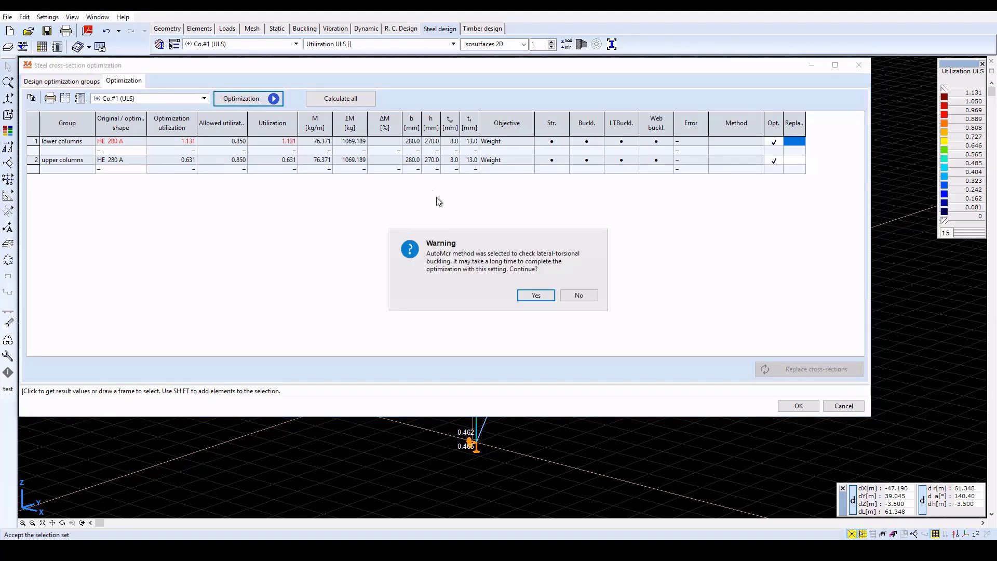
click(538, 299)
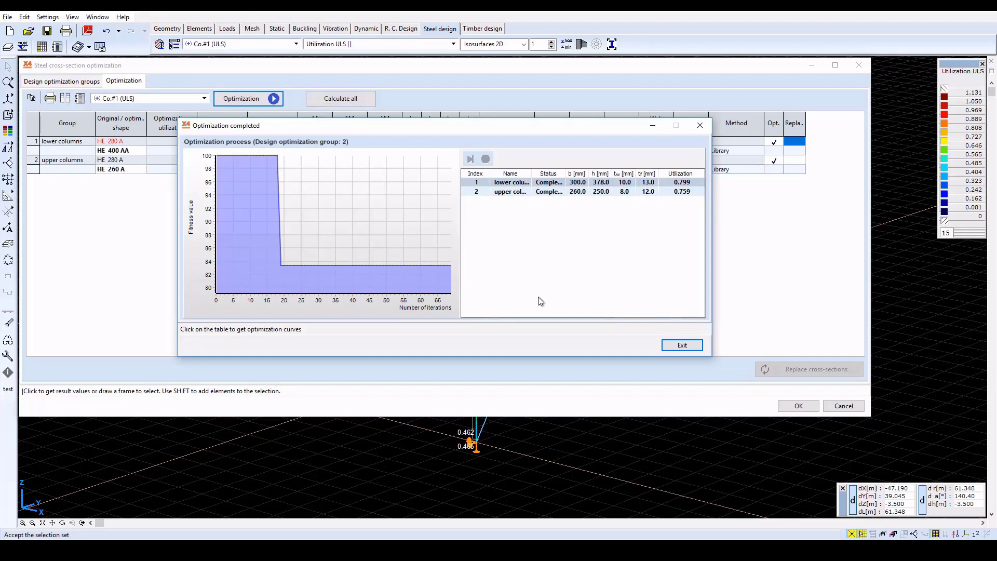
click(677, 350)
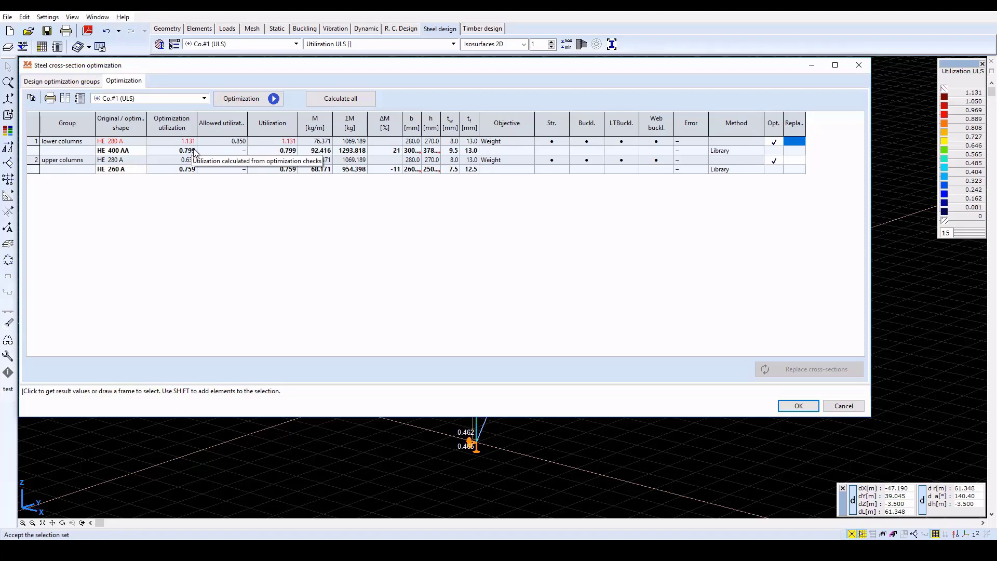
Step: Replace the lower columns' cross-section with the optimized HE 400 AA shape, agreeing to save the model
click(796, 141)
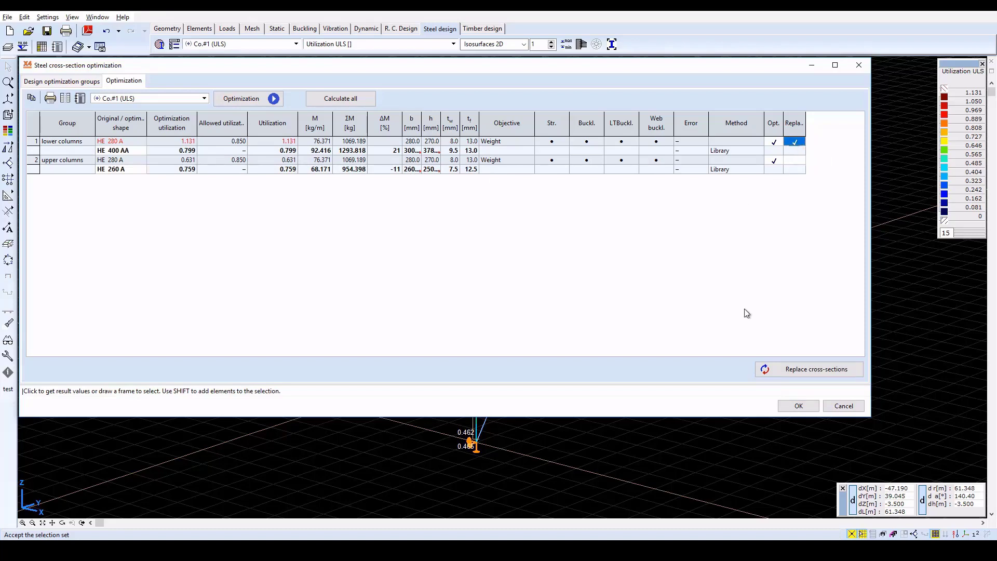
click(794, 370)
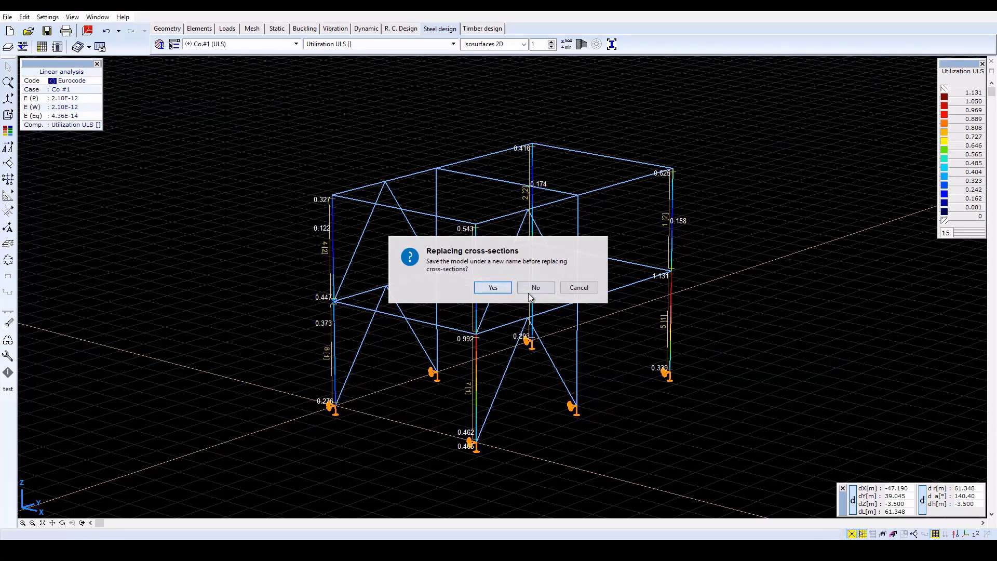
click(493, 287)
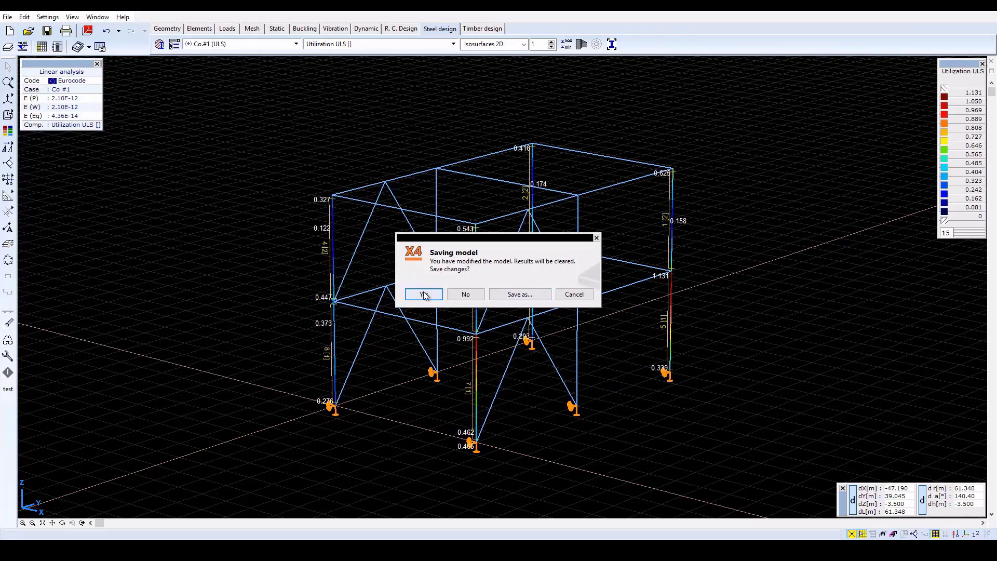
click(424, 295)
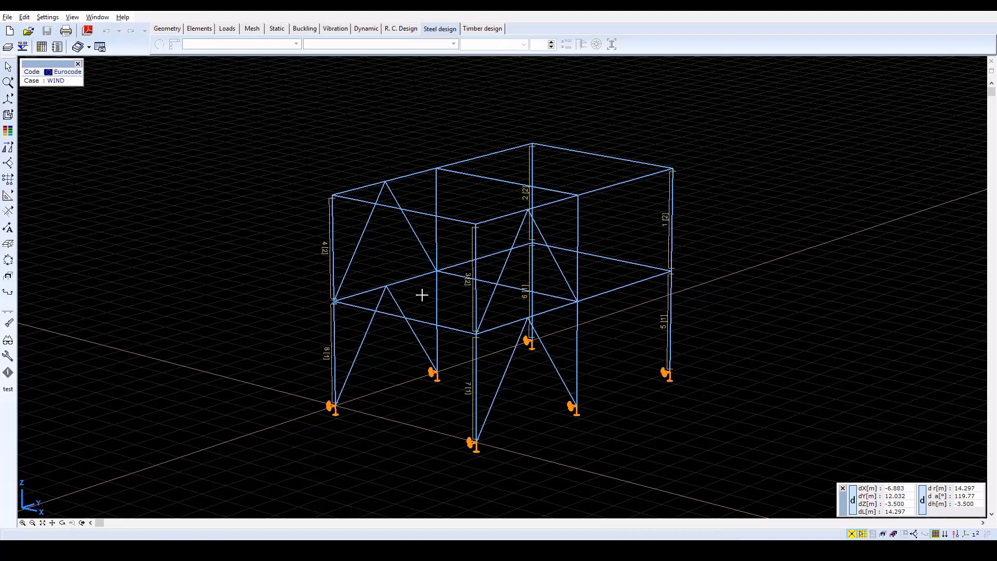
Step: Rerun the linear static analysis of the frame and return to the steel design results
click(277, 30)
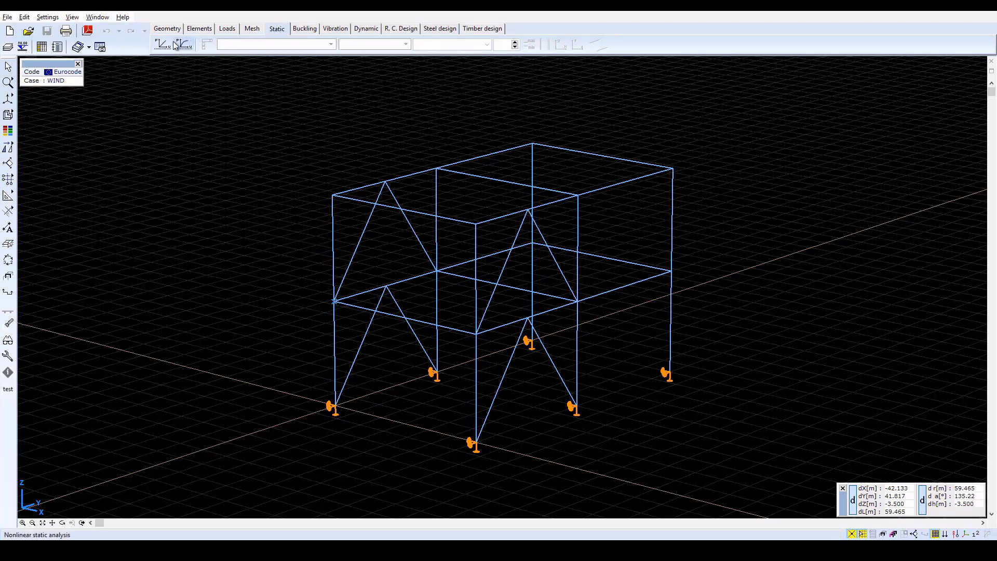
click(164, 46)
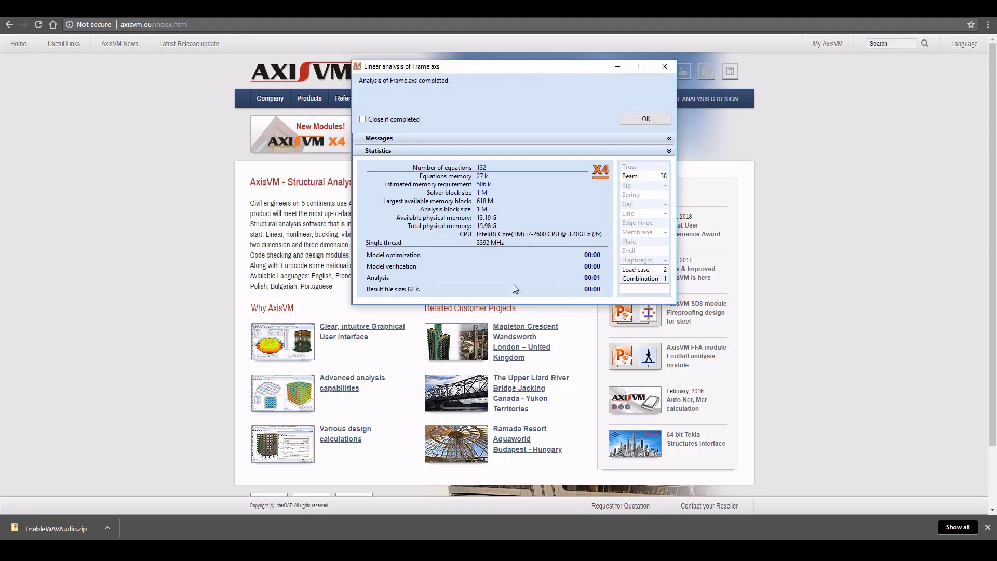
click(671, 150)
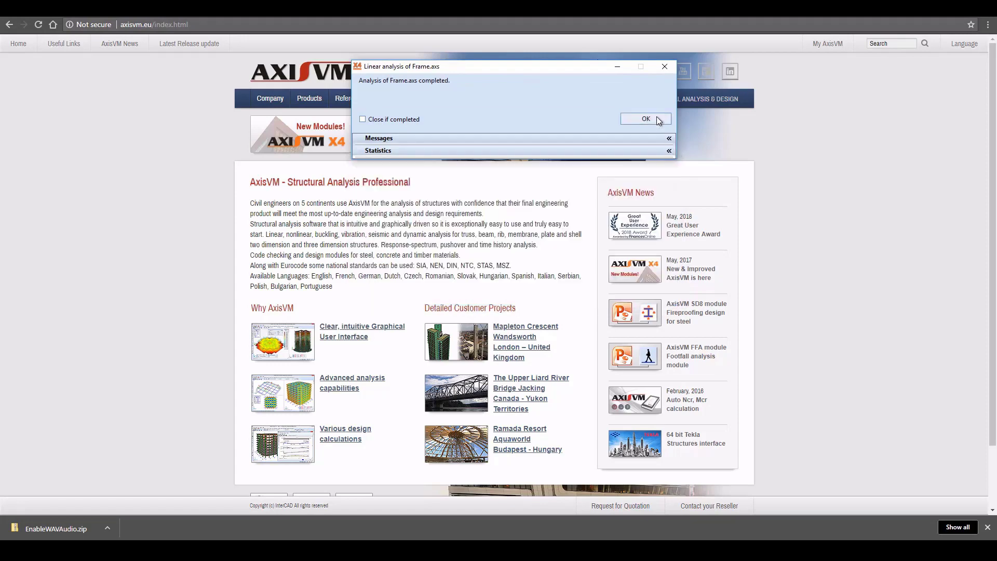
click(656, 117)
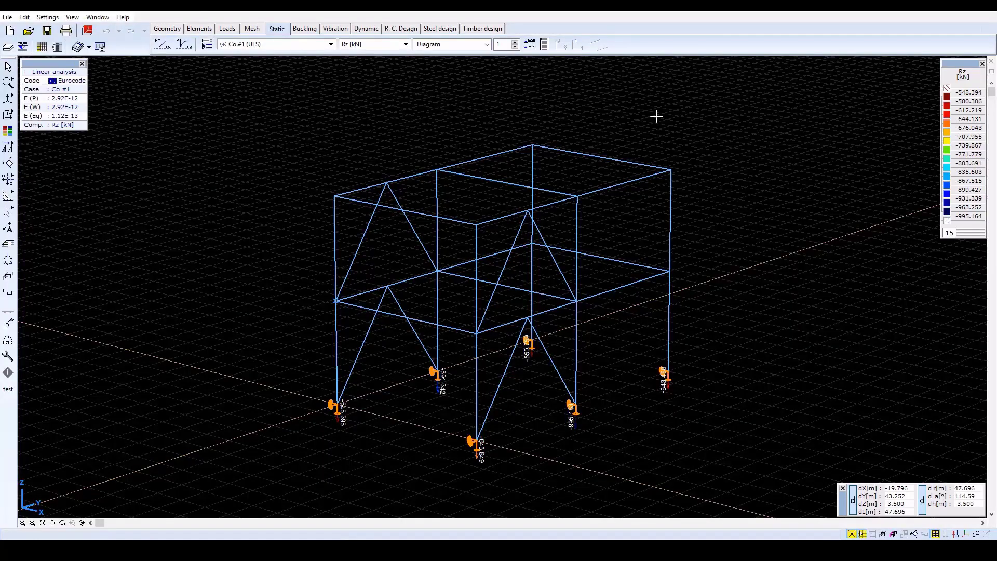
click(448, 28)
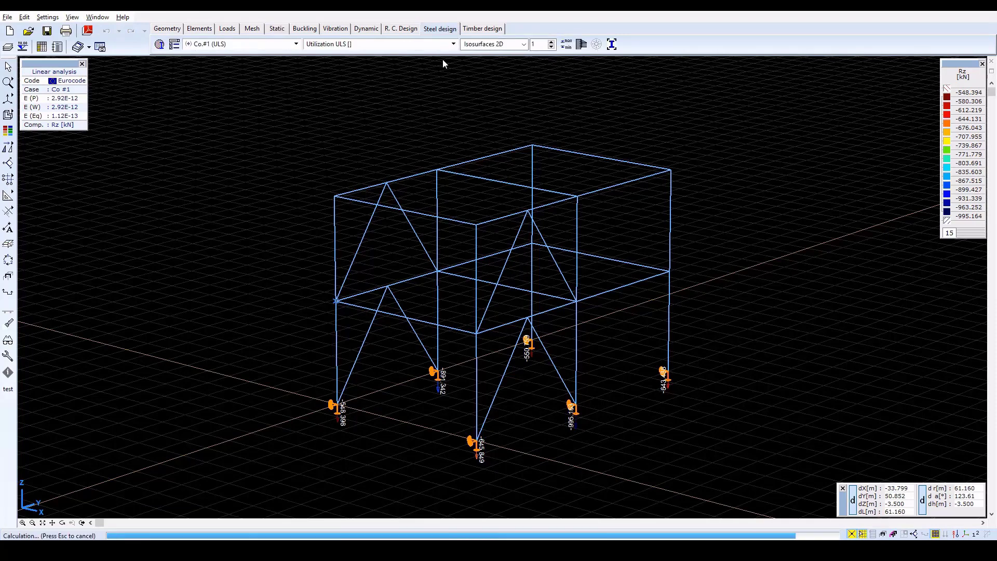